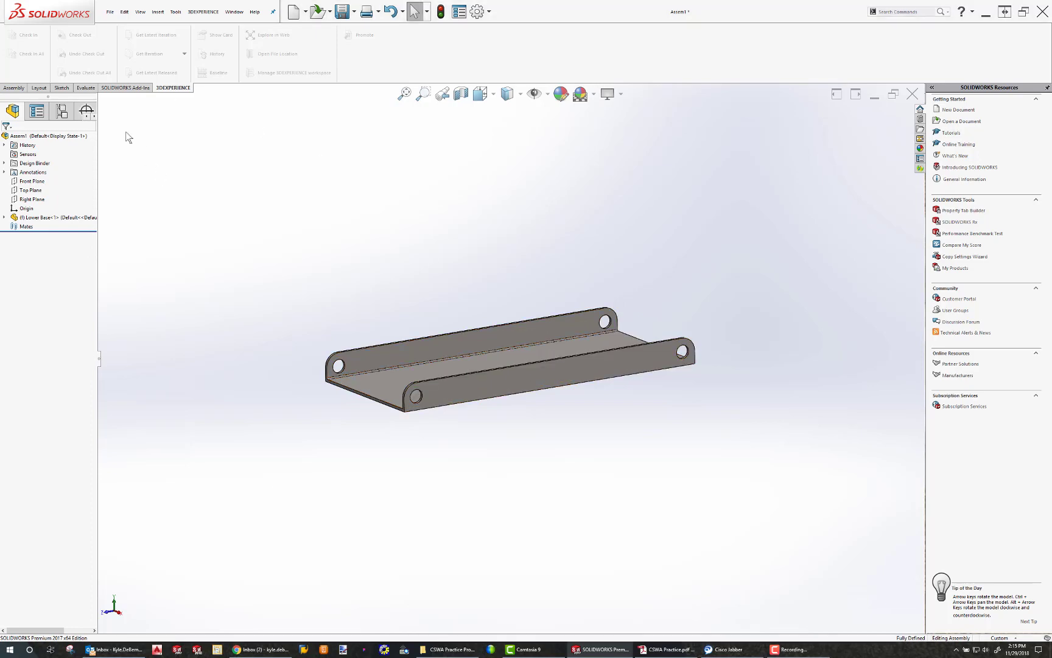
- Insert the Link.SLDPRT part with multiple placement enabled and place four copies in a group above one end of the lower base
{"action": "left_click", "coordinate": [14, 88]}
{"action": "left_click", "coordinate": [46, 44]}
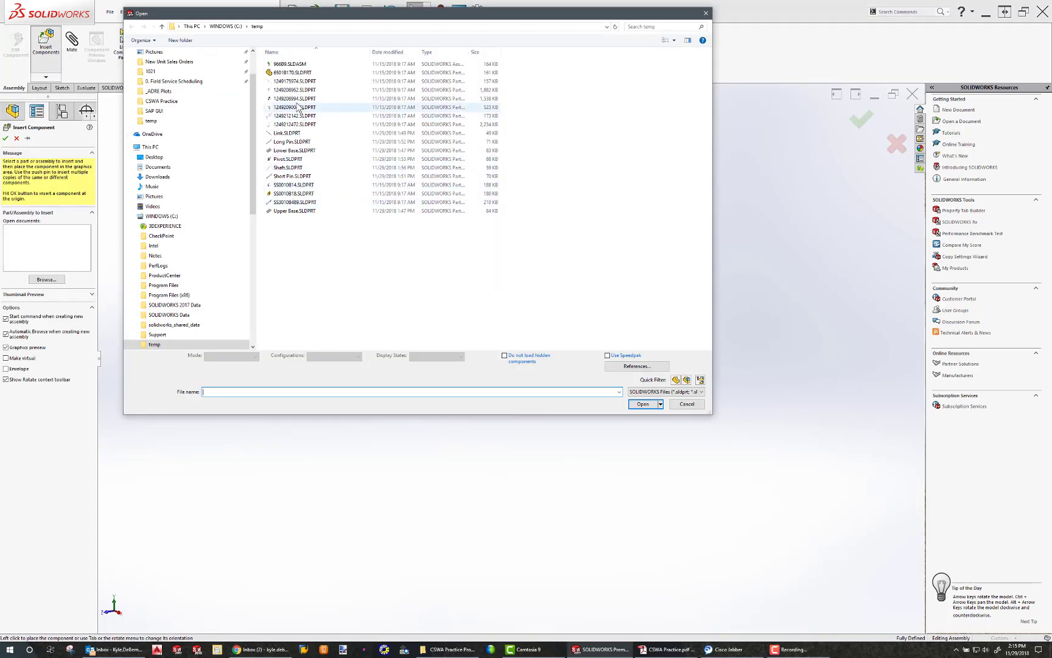
{"action": "left_click", "coordinate": [287, 133]}
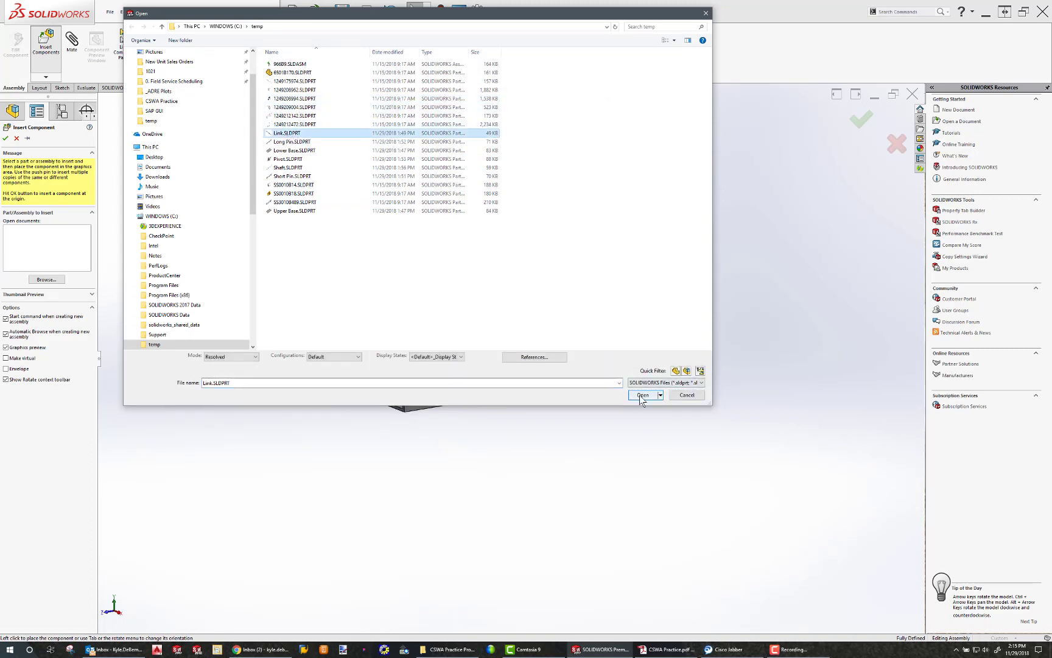
{"action": "left_click", "coordinate": [643, 395]}
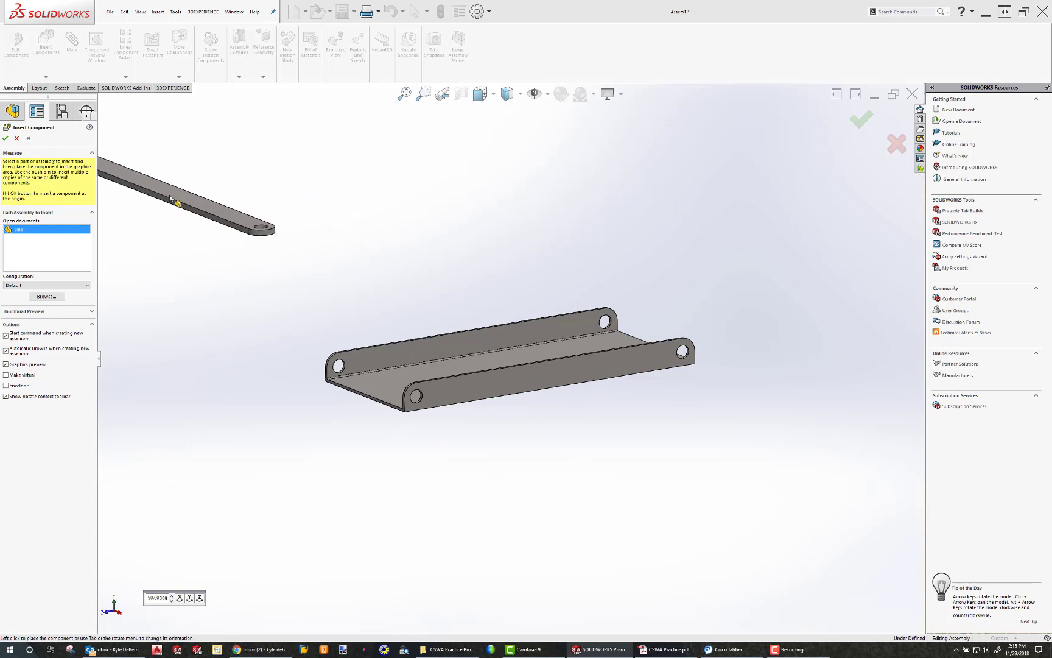
{"action": "left_click", "coordinate": [27, 138]}
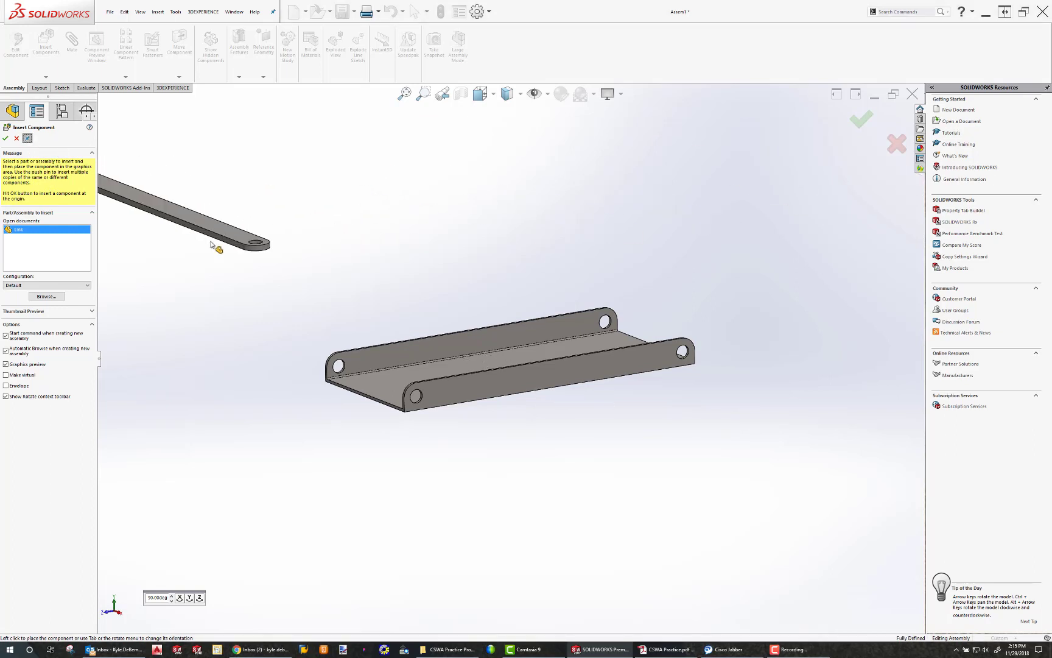
{"action": "left_click", "coordinate": [278, 284]}
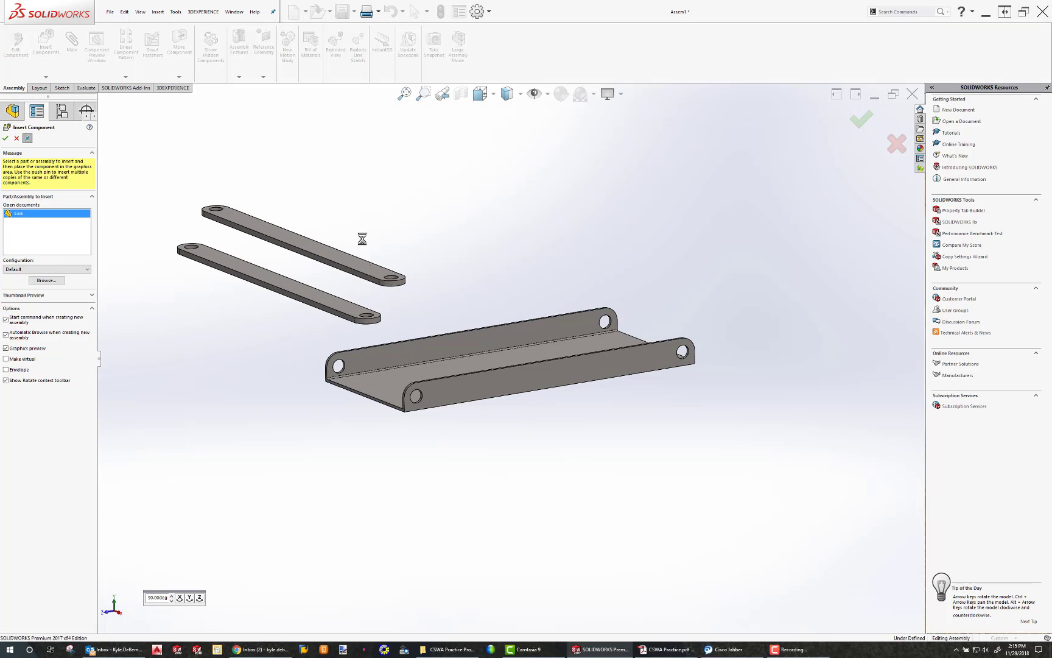
{"action": "left_click", "coordinate": [344, 210]}
{"action": "left_click", "coordinate": [248, 197]}
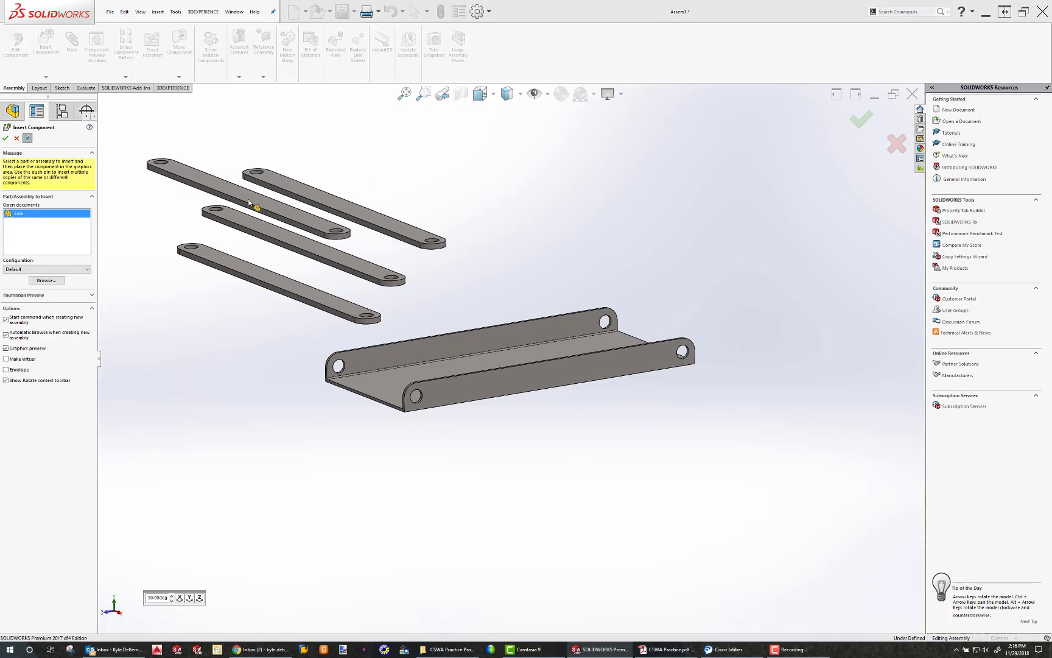
- Place four more copies of the link above the other end of the lower base and finish inserting
{"action": "left_click", "coordinate": [709, 230]}
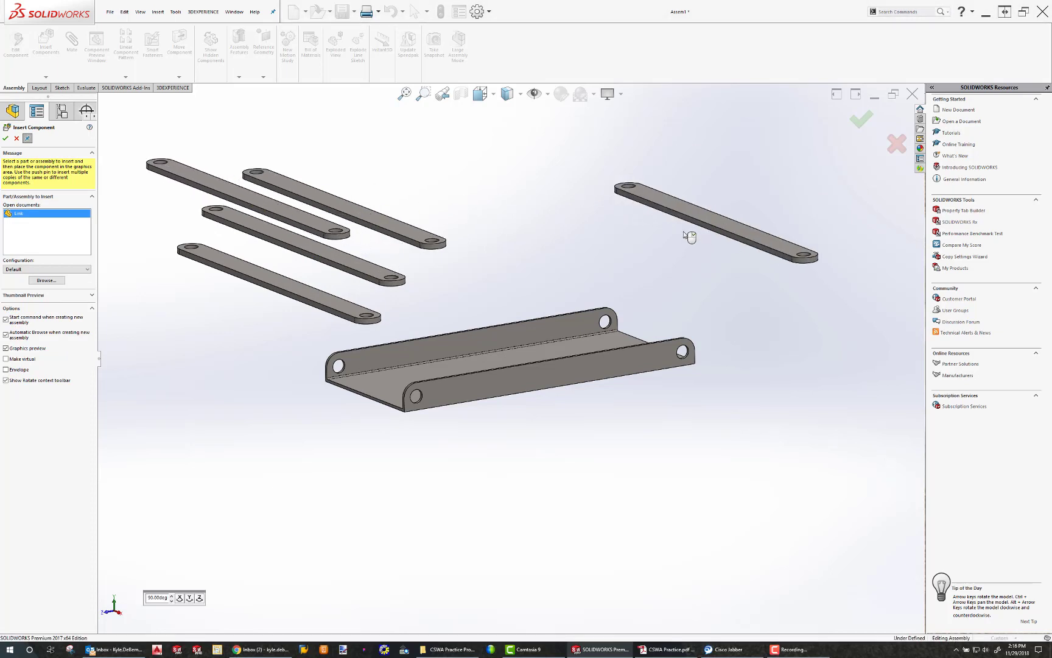
{"action": "left_click", "coordinate": [686, 239]}
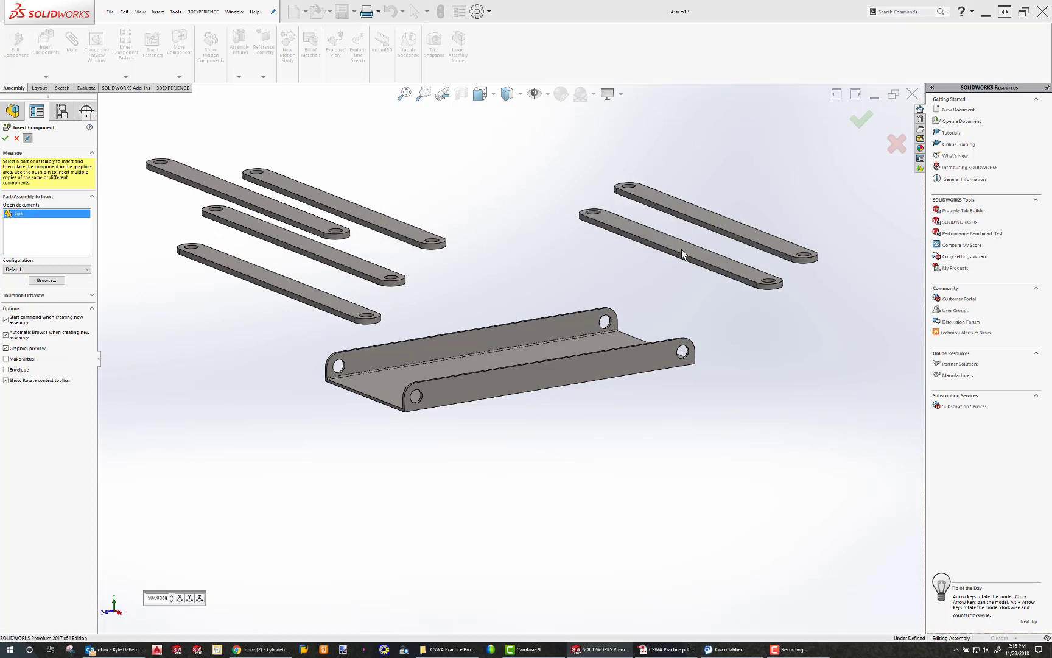
{"action": "left_click", "coordinate": [743, 174]}
{"action": "left_click", "coordinate": [698, 303]}
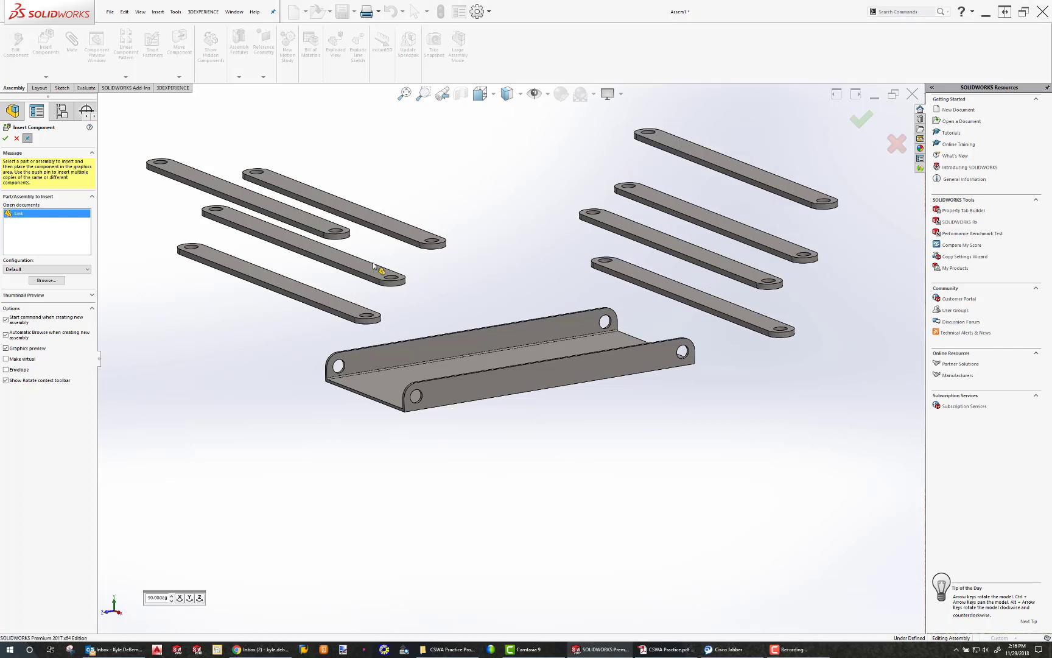
{"action": "left_click", "coordinate": [5, 139]}
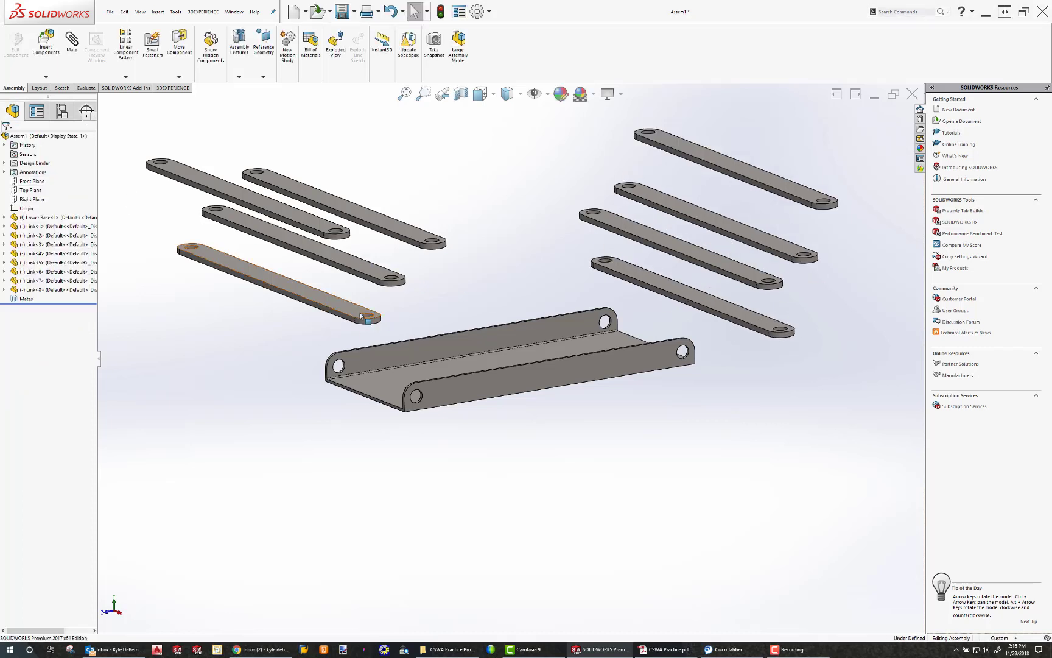
- Add a coincident mate between the flat face of Link<2> and the outer face of one lower base flange
{"action": "middle_click_drag", "start_coordinate": [356, 325], "coordinate": [578, 287]}
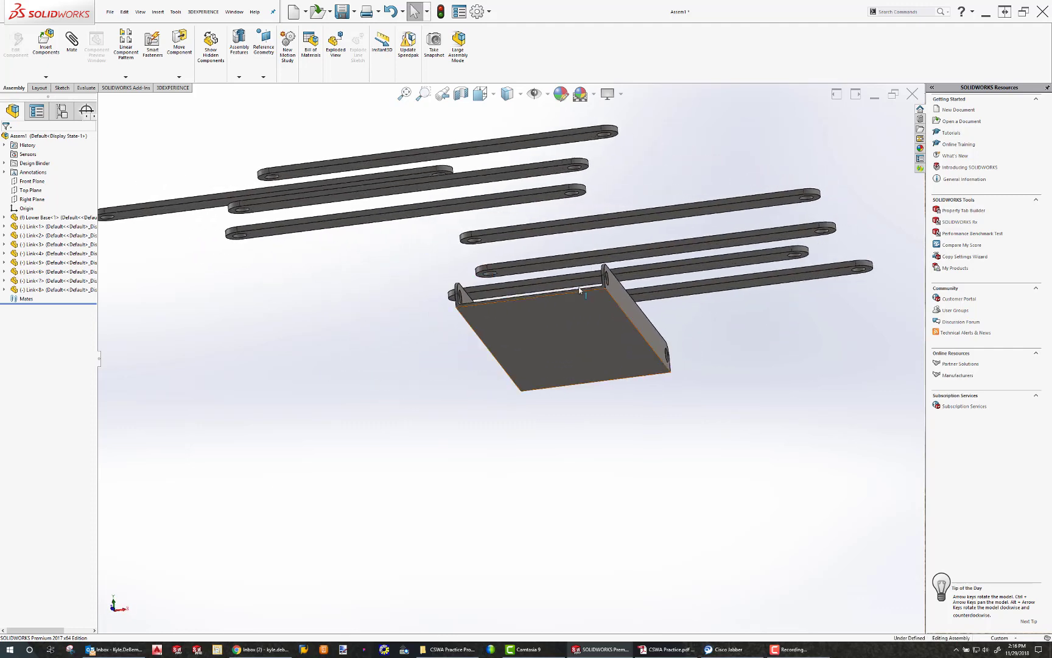
{"action": "left_click", "coordinate": [548, 201]}
{"action": "middle_click_drag", "start_coordinate": [548, 201], "coordinate": [543, 359]}
{"action": "left_click", "coordinate": [544, 359], "text": "ctrl"}
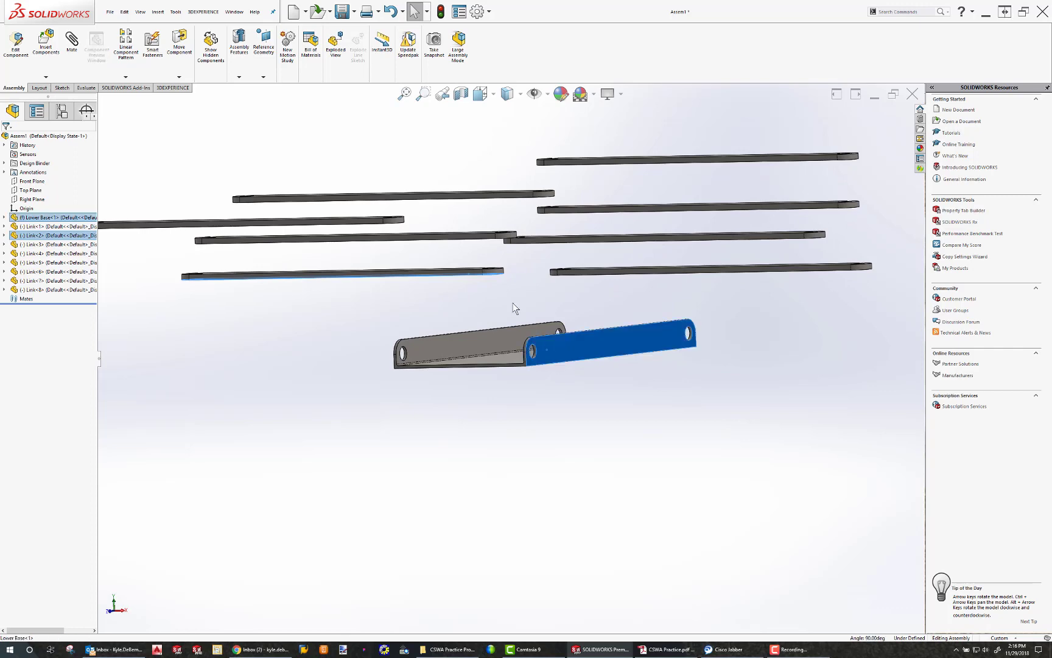
{"action": "left_click", "coordinate": [76, 46]}
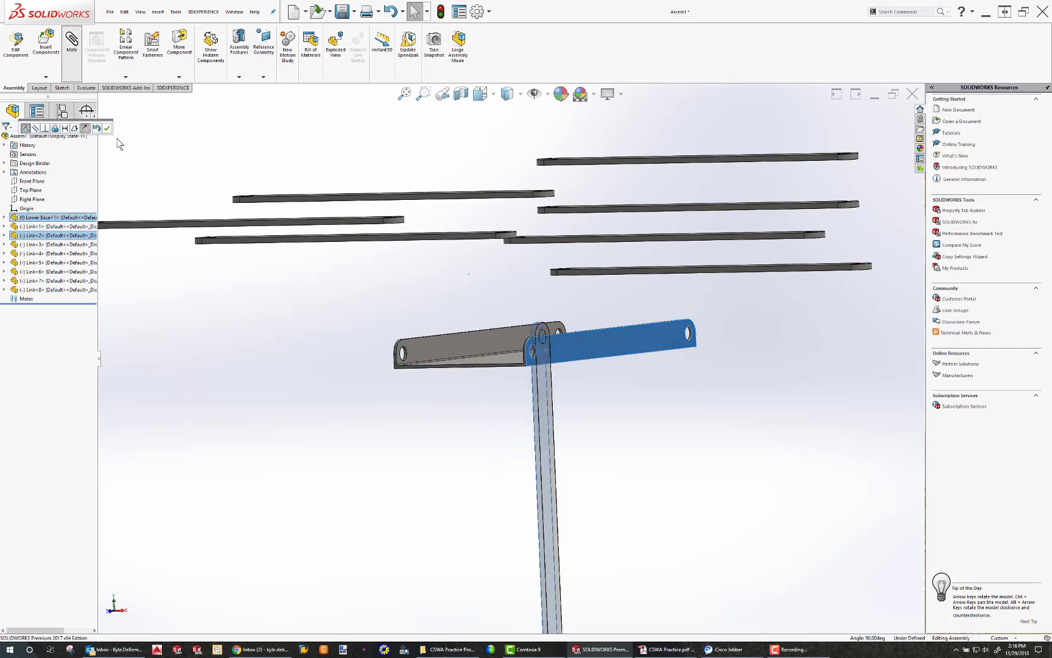
{"action": "left_click", "coordinate": [5, 139]}
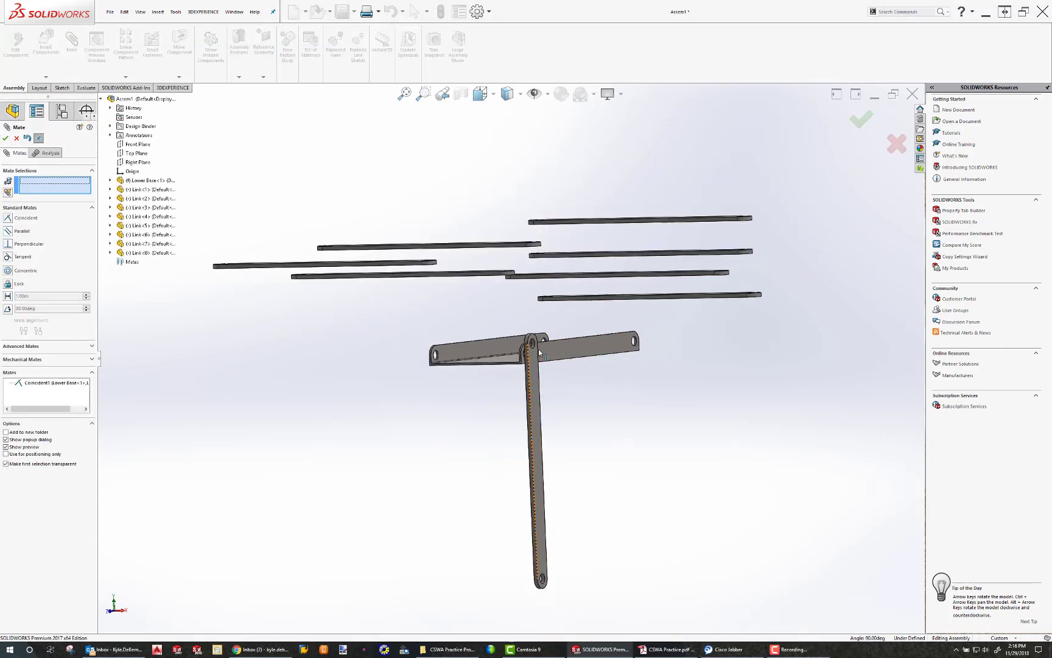
- Add a concentric mate between the end hole of Link<2> and the near-end hole in its lower base flange
{"action": "scroll", "coordinate": [518, 329], "scroll_direction": "down", "scroll_amount": 5}
{"action": "left_click", "coordinate": [518, 329]}
{"action": "middle_click_drag", "start_coordinate": [517, 329], "coordinate": [535, 387]}
{"action": "left_click", "coordinate": [494, 367]}
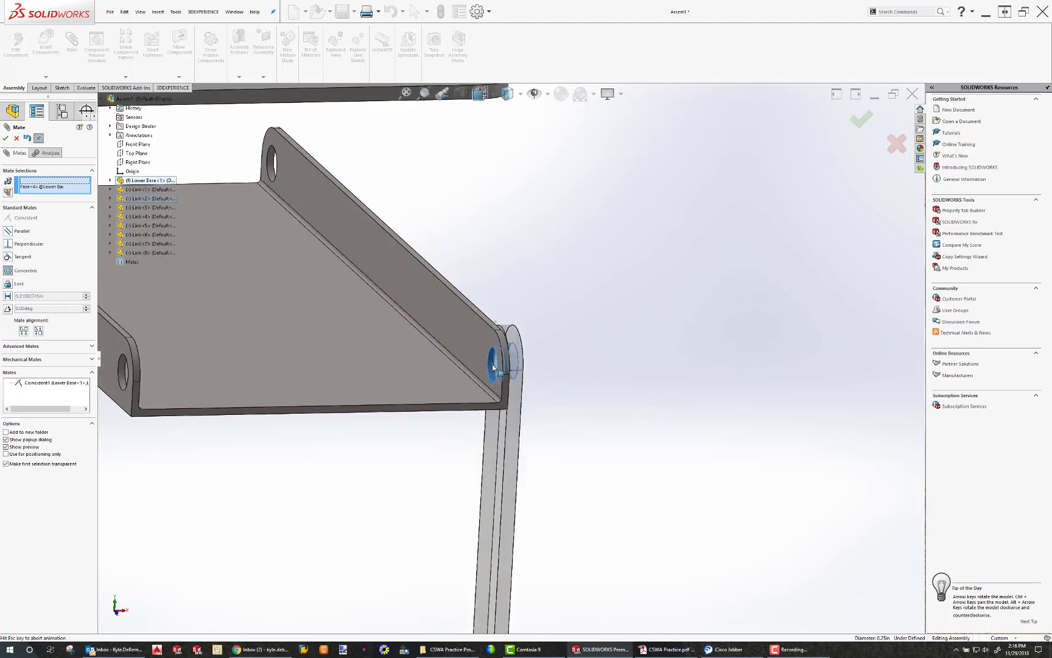
{"action": "left_click", "coordinate": [5, 138]}
- Add a coincident mate between the flat face of Link<1> and the outer face of the opposite lower base flange
{"action": "scroll", "coordinate": [362, 178], "scroll_direction": "up", "scroll_amount": 5}
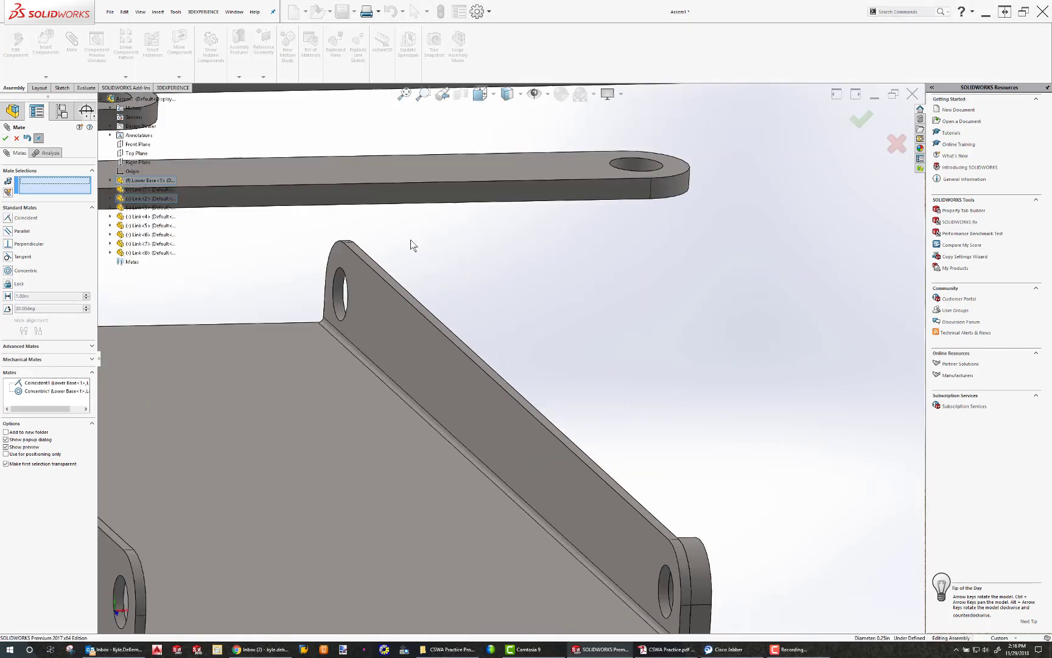
{"action": "left_click", "coordinate": [502, 292]}
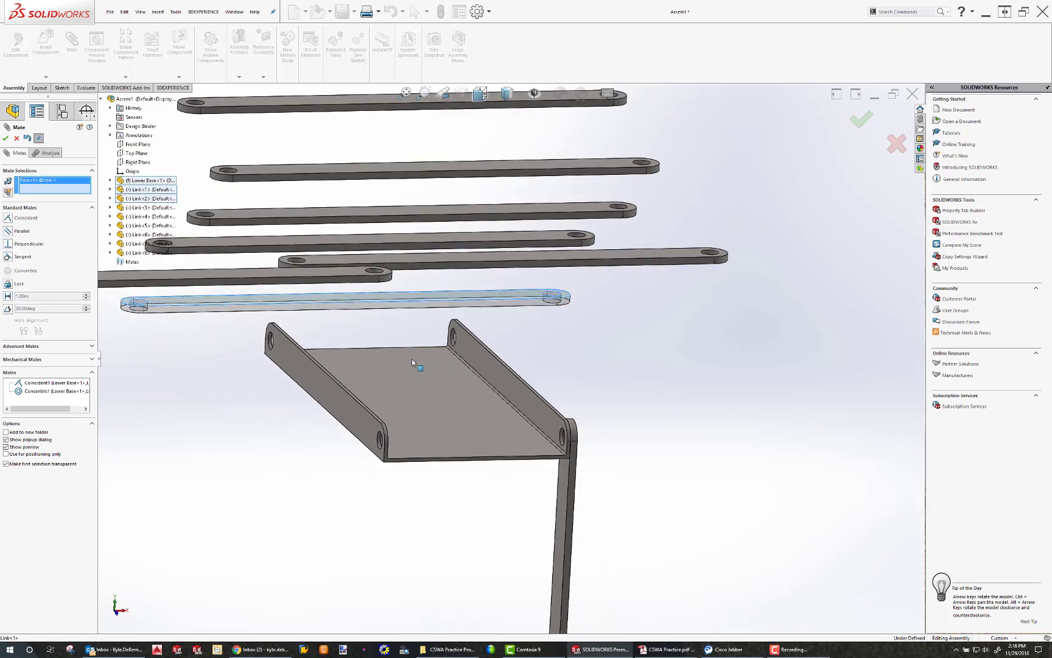
{"action": "left_click", "coordinate": [360, 420]}
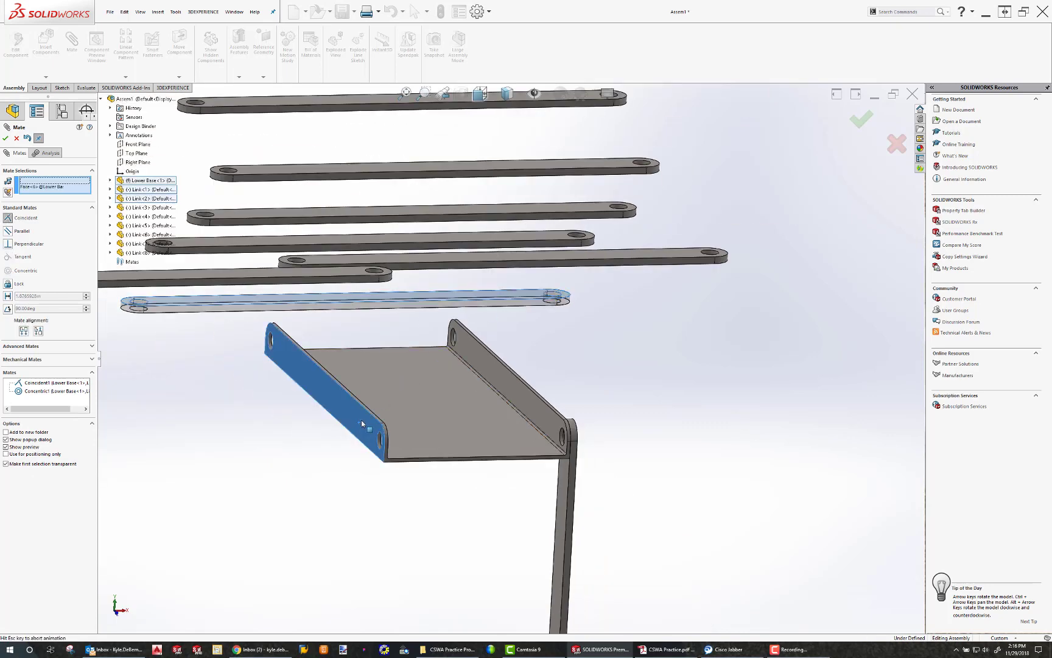
{"action": "left_click", "coordinate": [5, 138]}
- Add a concentric mate between the end hole of Link<1> and the near-end hole in its lower base flange
{"action": "key", "text": "f"}
{"action": "scroll", "coordinate": [479, 371], "scroll_direction": "down", "scroll_amount": 5}
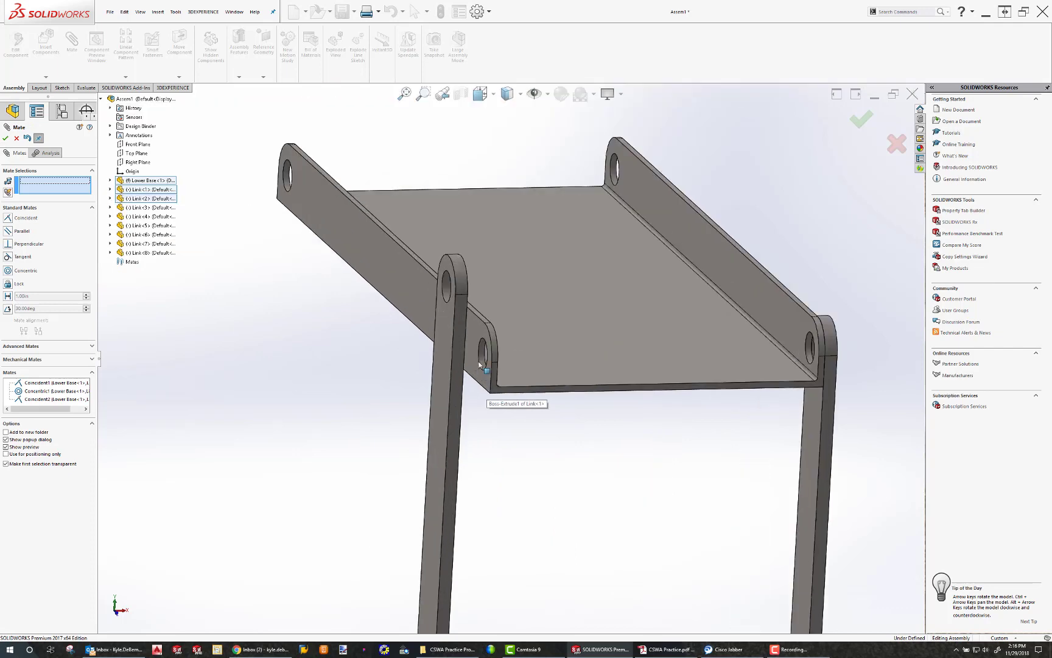
{"action": "left_click", "coordinate": [481, 358]}
{"action": "left_click", "coordinate": [445, 289]}
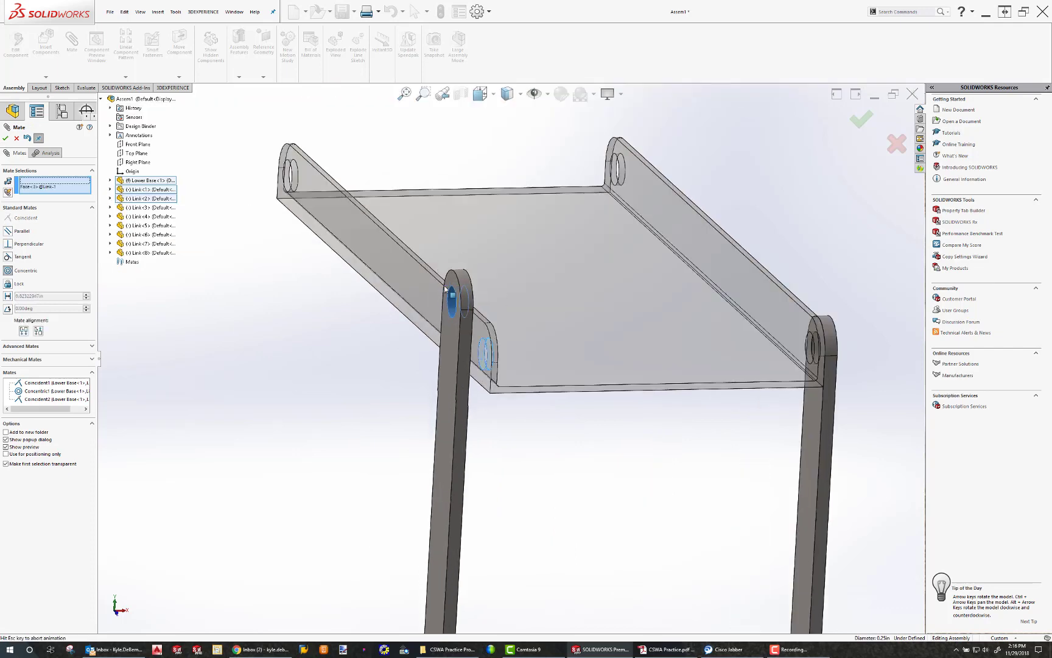
{"action": "left_click", "coordinate": [434, 276]}
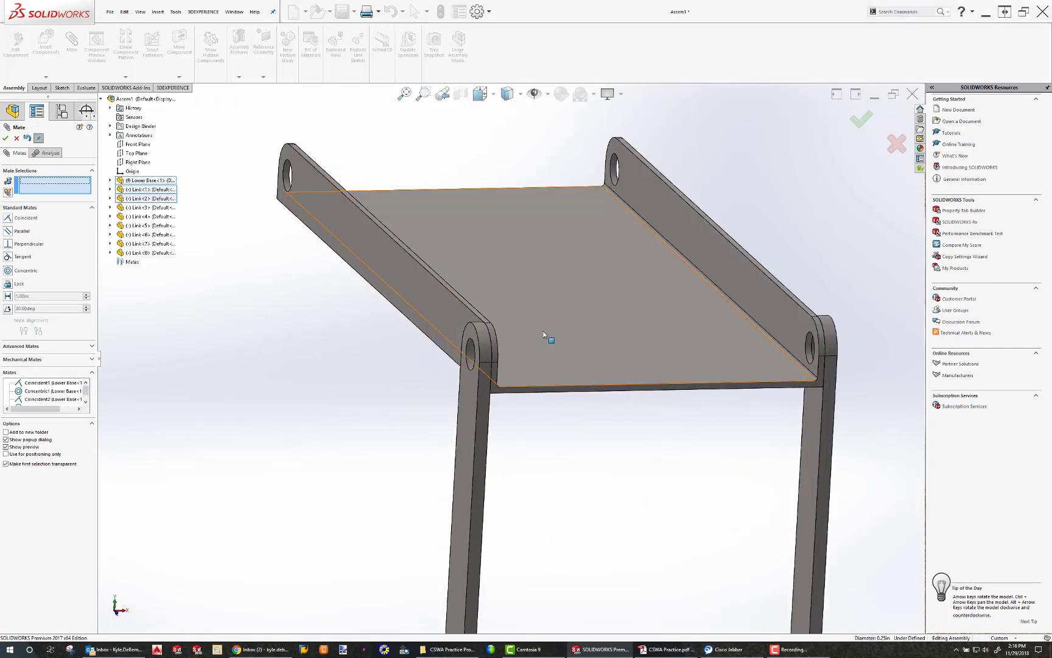
- Add a coincident mate between the flat face of Link<4> and the outer flange face that already carries Link<1>
{"action": "scroll", "coordinate": [559, 254], "scroll_direction": "down", "scroll_amount": 5}
{"action": "scroll", "coordinate": [559, 255], "scroll_direction": "up", "scroll_amount": 8}
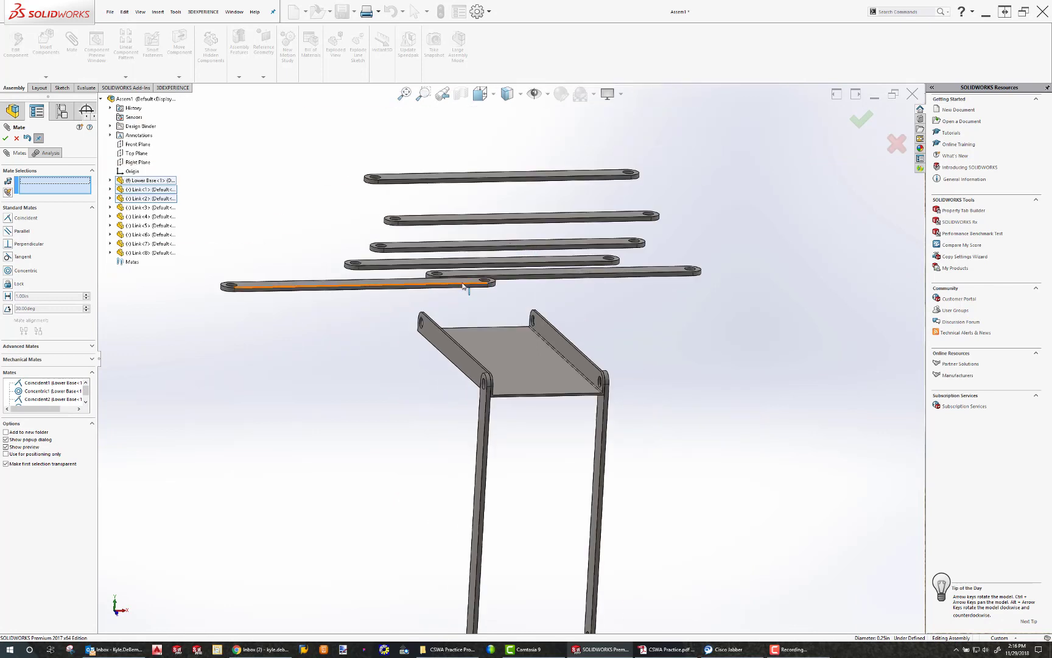
{"action": "left_click", "coordinate": [463, 284]}
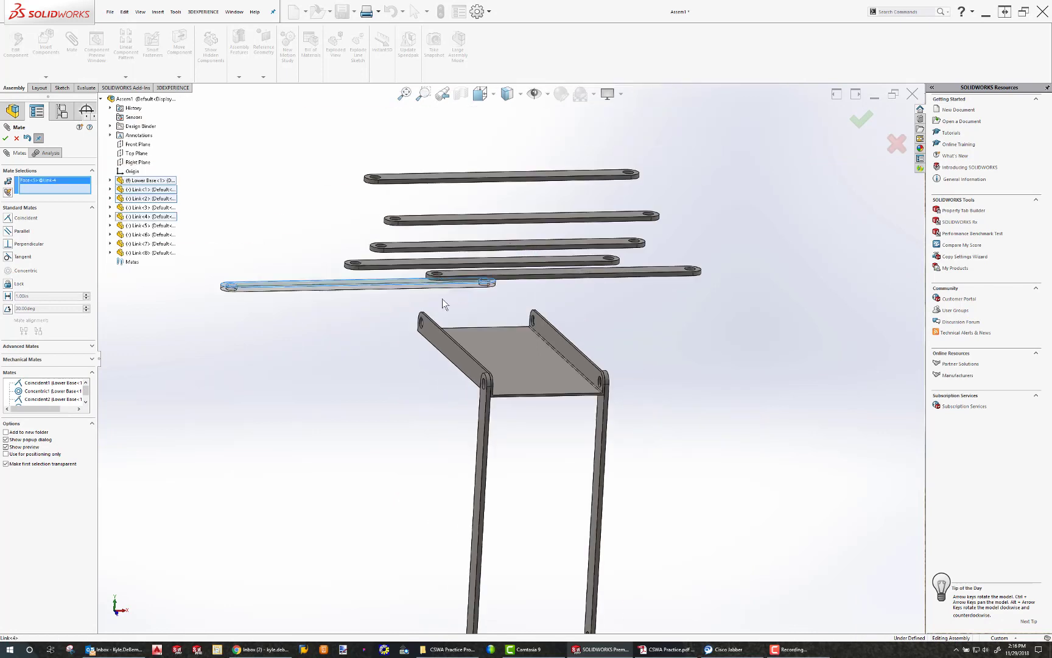
{"action": "left_click", "coordinate": [428, 332]}
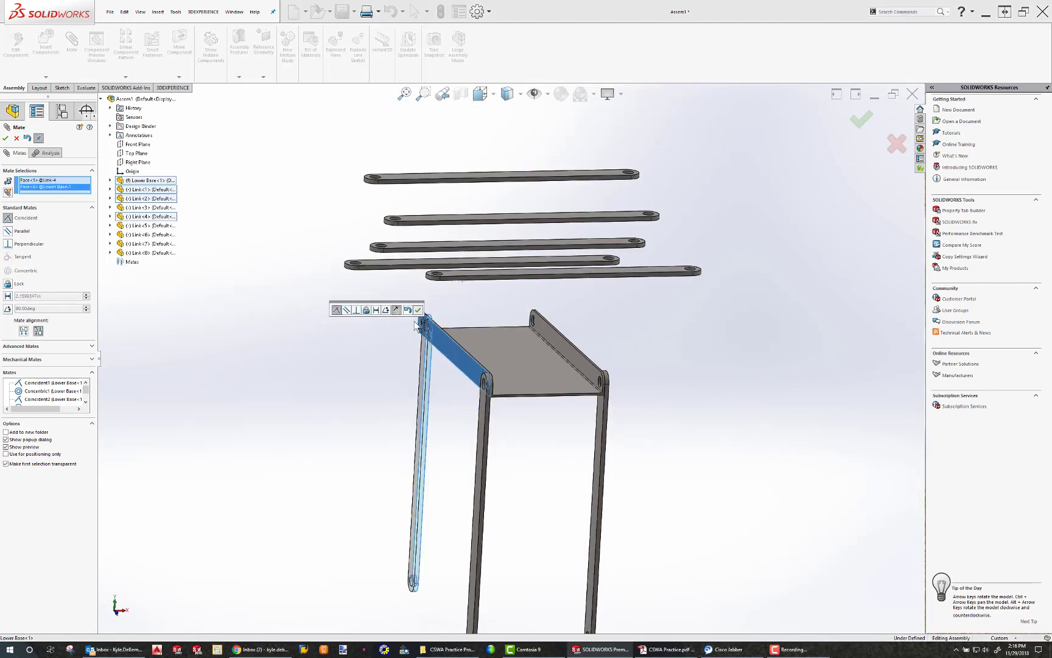
{"action": "left_click", "coordinate": [418, 309]}
- Add a concentric mate between the end hole of Link<4> and the free far-end hole in its lower base flange
{"action": "middle_click_drag", "start_coordinate": [418, 310], "coordinate": [476, 333]}
{"action": "scroll", "coordinate": [408, 345], "scroll_direction": "down", "scroll_amount": 5}
{"action": "scroll", "coordinate": [437, 355], "scroll_direction": "up", "scroll_amount": 2}
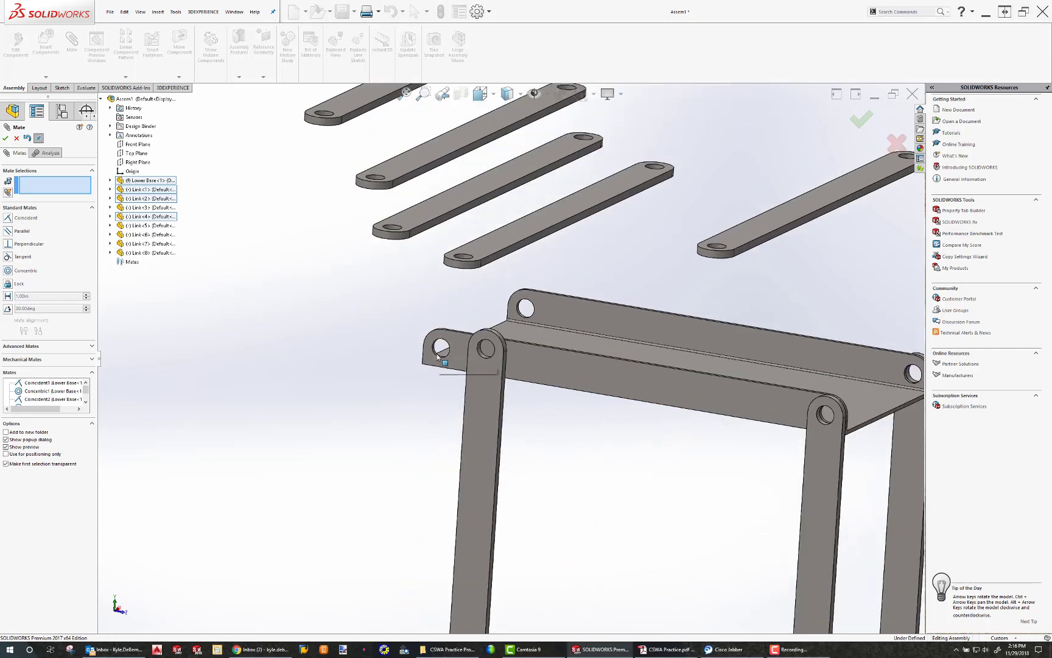
{"action": "scroll", "coordinate": [438, 358], "scroll_direction": "down", "scroll_amount": 5}
{"action": "left_click", "coordinate": [456, 361]}
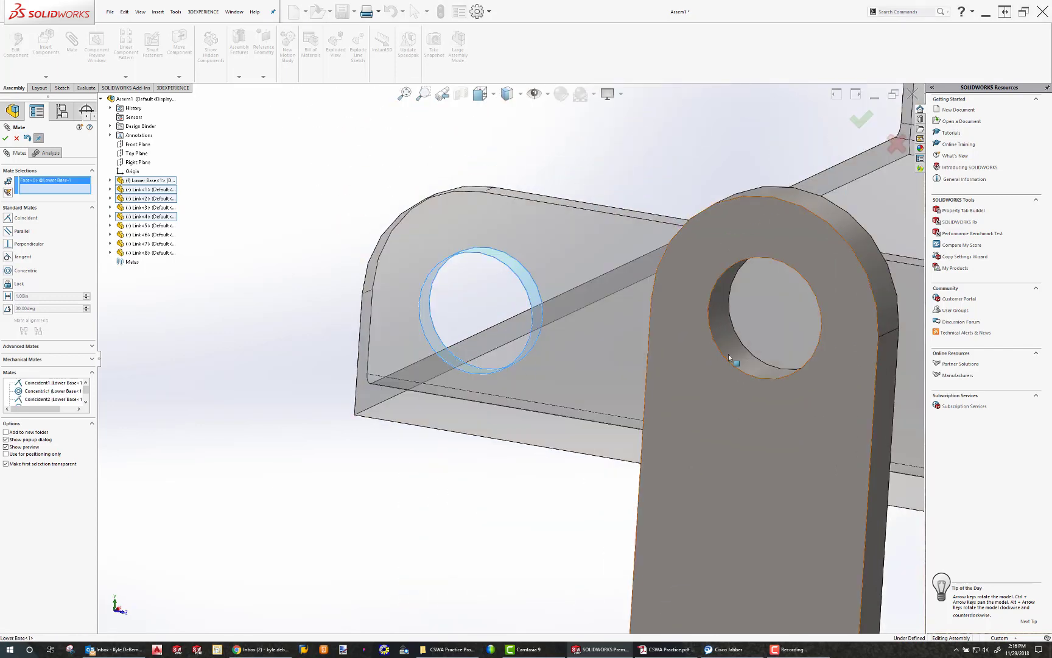
{"action": "left_click", "coordinate": [744, 350]}
{"action": "left_click", "coordinate": [759, 324]}
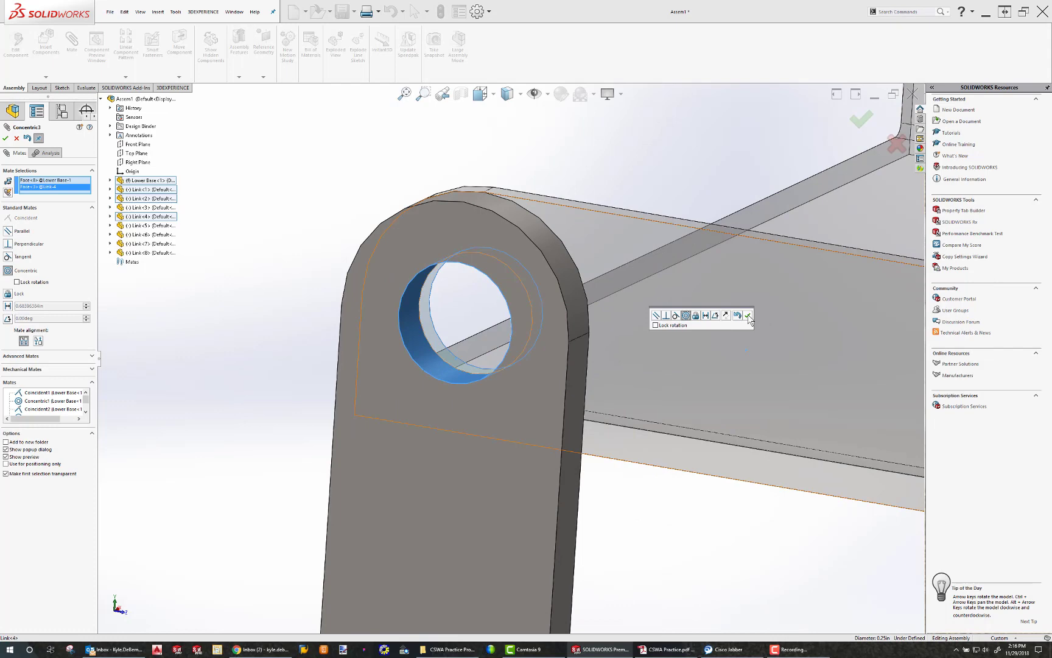
{"action": "left_click", "coordinate": [747, 316]}
- Add a coincident mate between the flat face of Link<3> and the outer flange face that already carries Link<2>
{"action": "scroll", "coordinate": [734, 311], "scroll_direction": "up", "scroll_amount": 8}
{"action": "scroll", "coordinate": [646, 341], "scroll_direction": "down", "scroll_amount": 3}
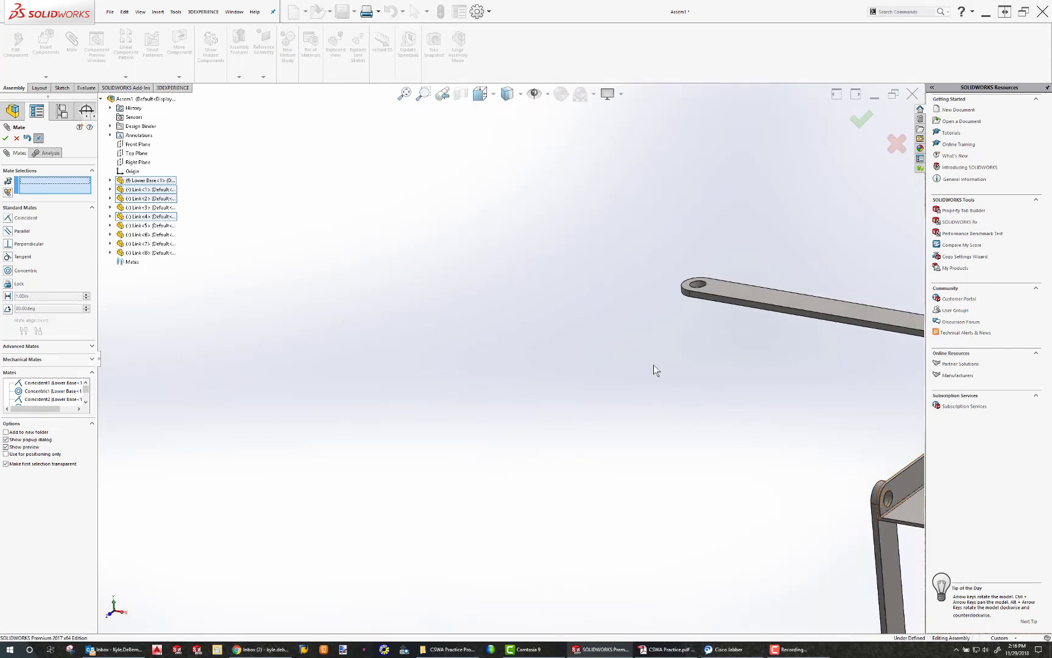
{"action": "scroll", "coordinate": [856, 417], "scroll_direction": "up", "scroll_amount": 6}
{"action": "scroll", "coordinate": [719, 358], "scroll_direction": "down", "scroll_amount": 8}
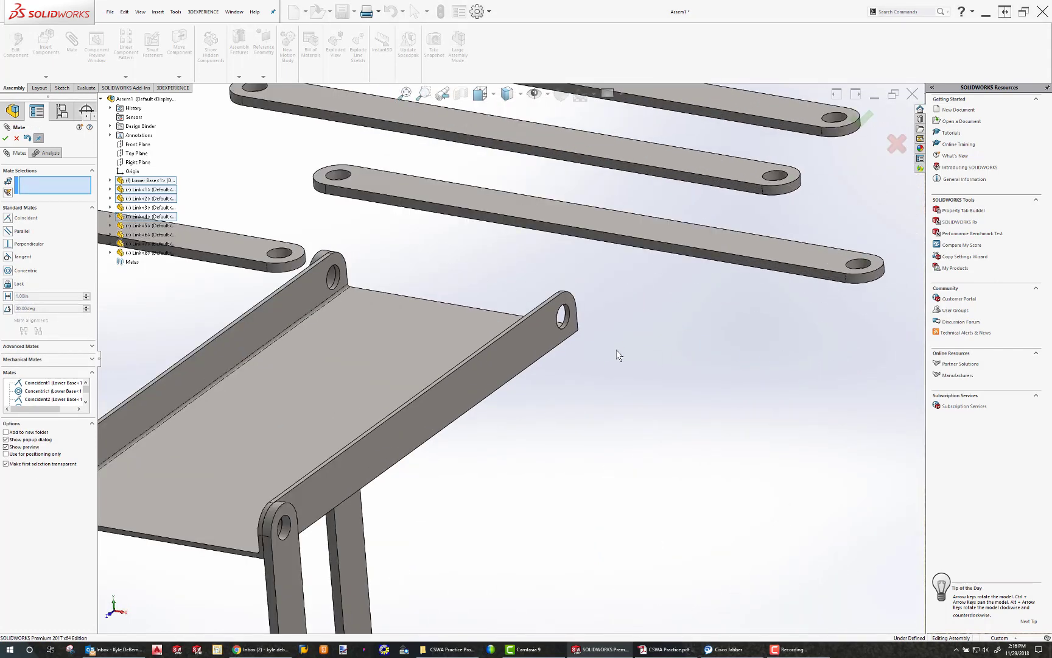
{"action": "left_click", "coordinate": [260, 246]}
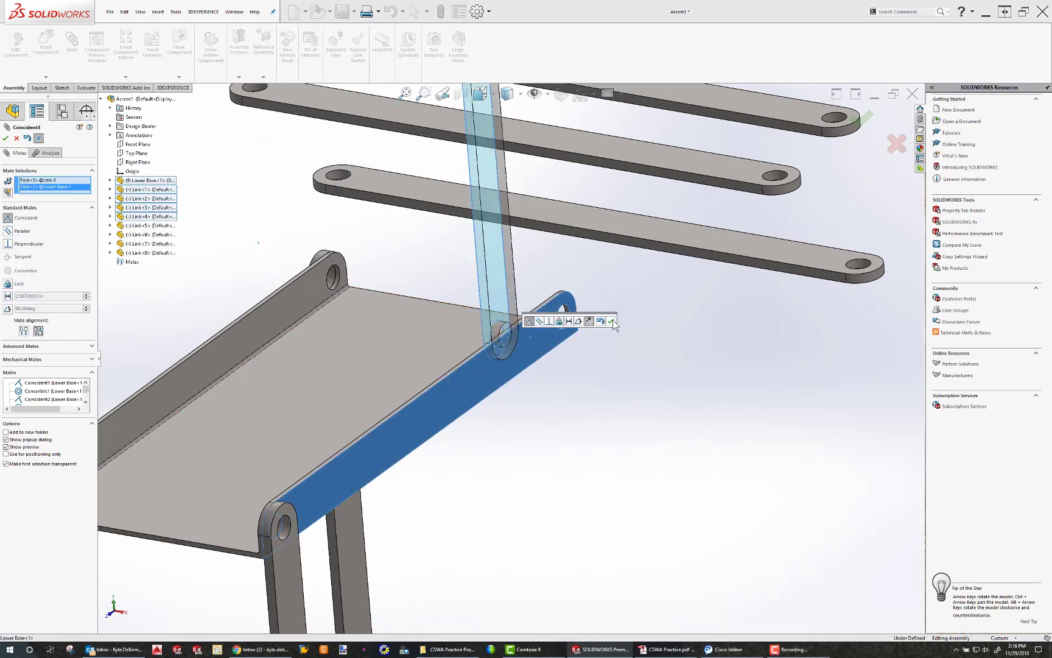
{"action": "left_click", "coordinate": [611, 321]}
- Add a concentric mate between the end hole of Link<3> and the last free lower base hole, and finish mating
{"action": "left_click", "coordinate": [505, 338]}
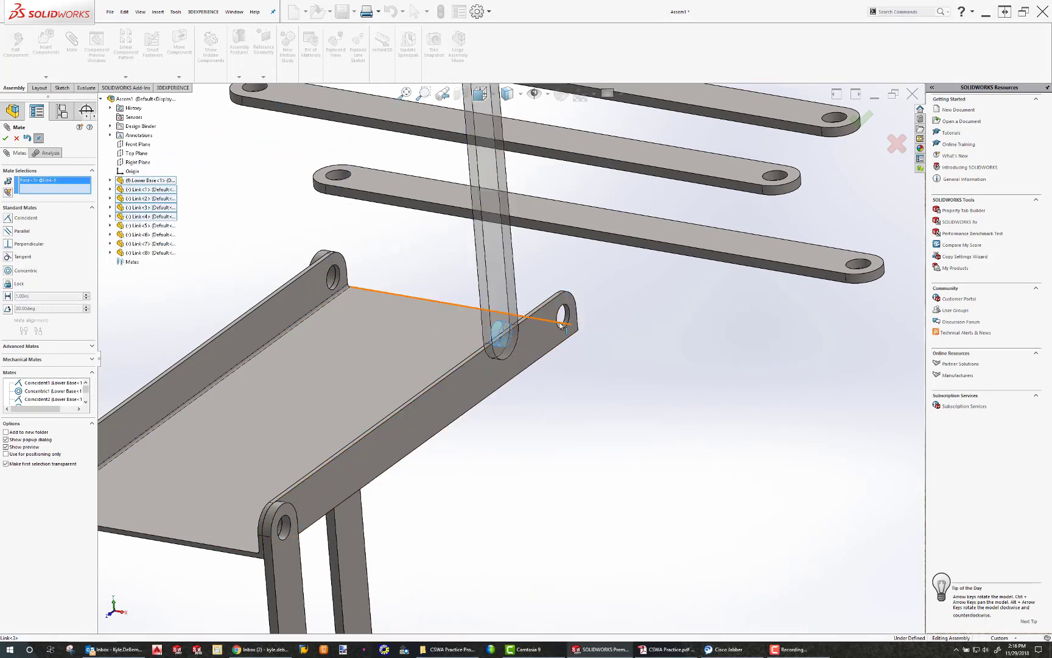
{"action": "left_click", "coordinate": [565, 327]}
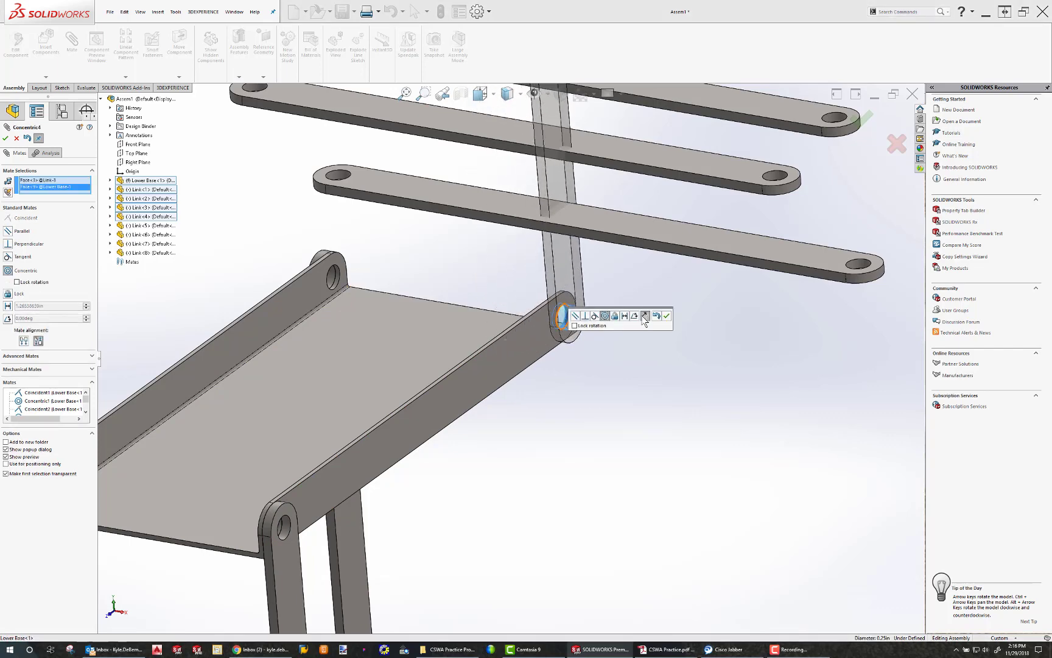
{"action": "left_click", "coordinate": [666, 315]}
{"action": "scroll", "coordinate": [503, 325], "scroll_direction": "up", "scroll_amount": 3}
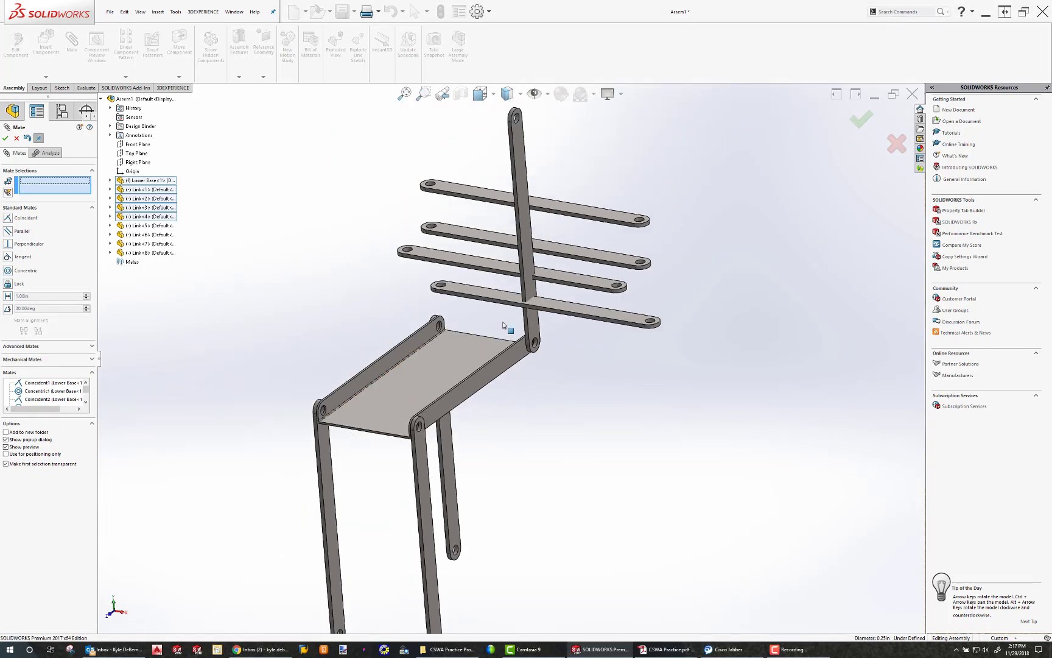
{"action": "left_click", "coordinate": [15, 140]}
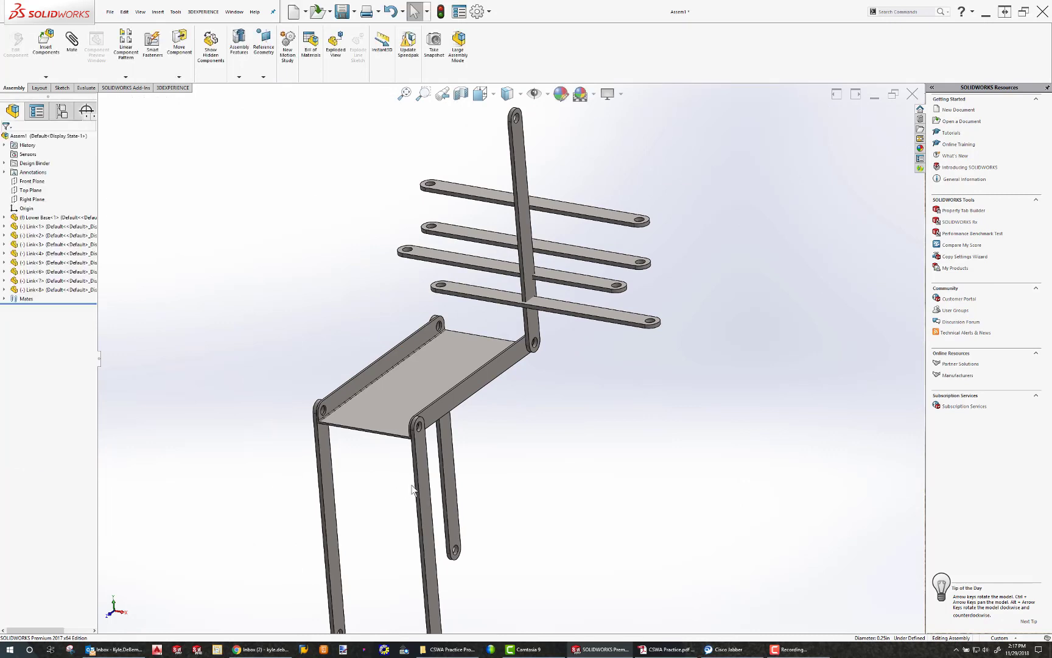
- Swing the two near-end links up and outward from the lower base, and rotate the hanging far-end link upright
{"action": "left_click_drag", "start_coordinate": [421, 496], "coordinate": [333, 413]}
{"action": "left_click_drag", "start_coordinate": [322, 478], "coordinate": [315, 346]}
{"action": "left_click_drag", "start_coordinate": [455, 453], "coordinate": [482, 189]}
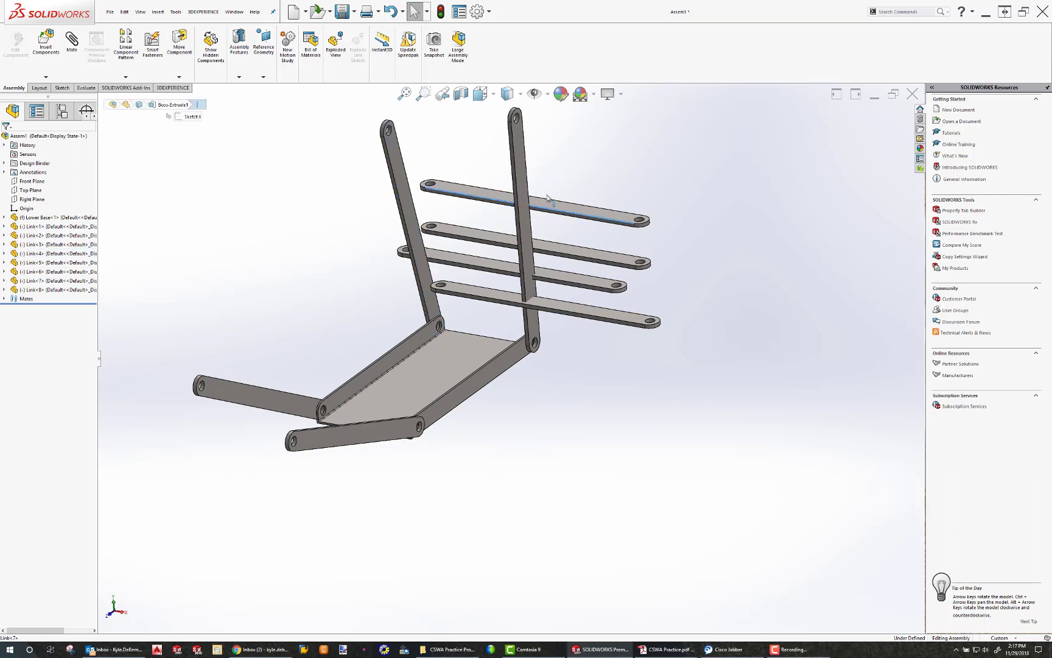
- Move the four unmated links clear of the lower base and swing Link<2> into line with Link<1>
{"action": "left_click_drag", "start_coordinate": [547, 197], "coordinate": [726, 194]}
{"action": "left_click_drag", "start_coordinate": [579, 252], "coordinate": [728, 237]}
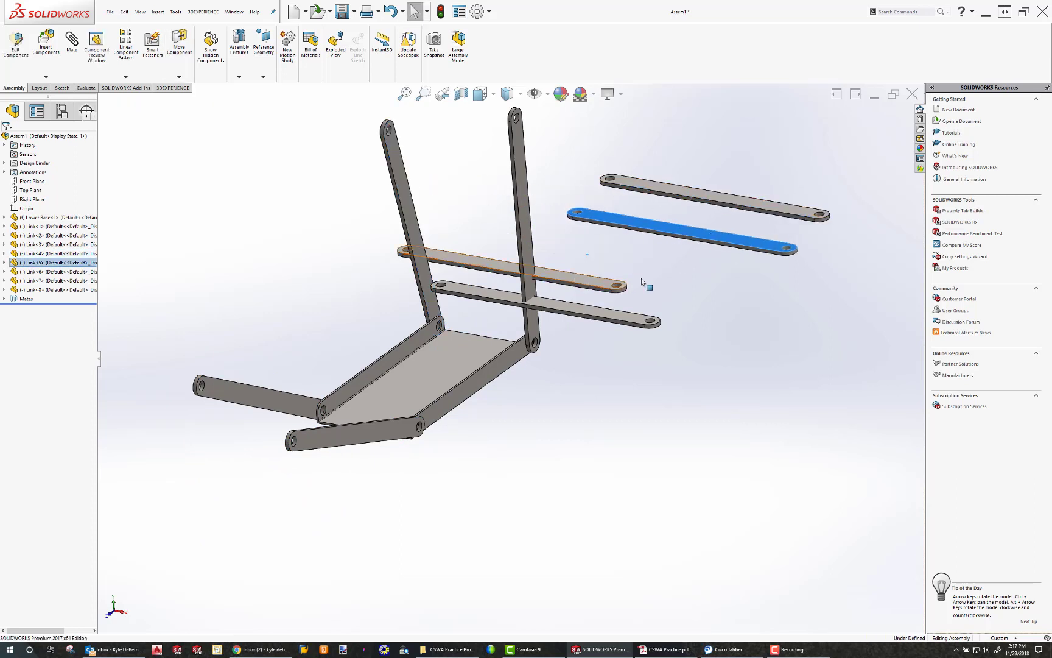
{"action": "left_click_drag", "start_coordinate": [621, 285], "coordinate": [805, 296]}
{"action": "left_click_drag", "start_coordinate": [575, 305], "coordinate": [733, 321]}
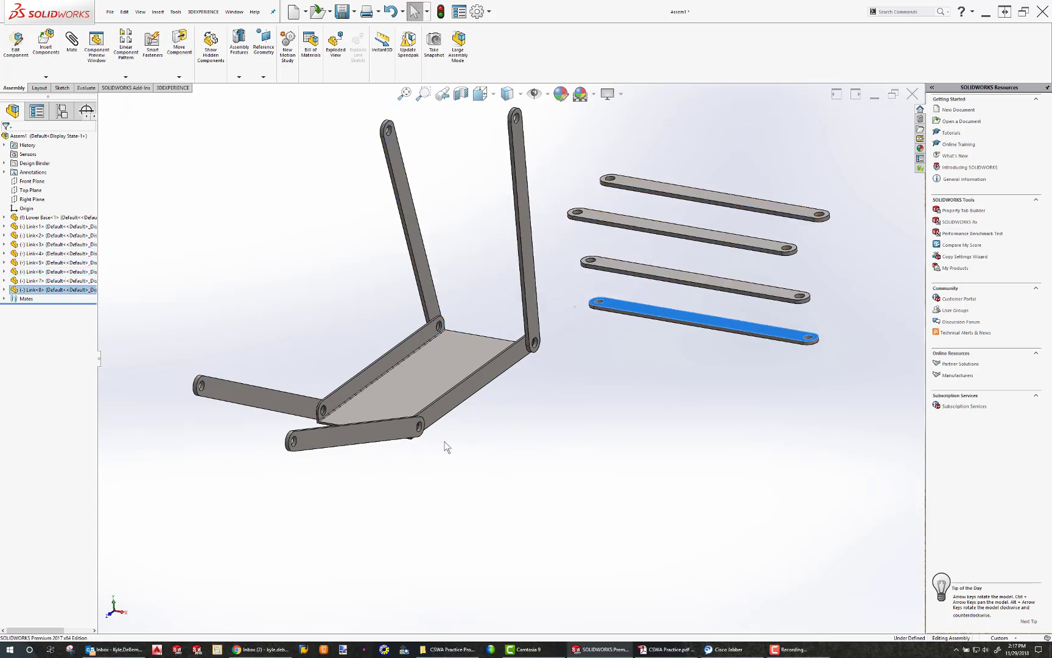
{"action": "left_click_drag", "start_coordinate": [355, 427], "coordinate": [354, 418]}
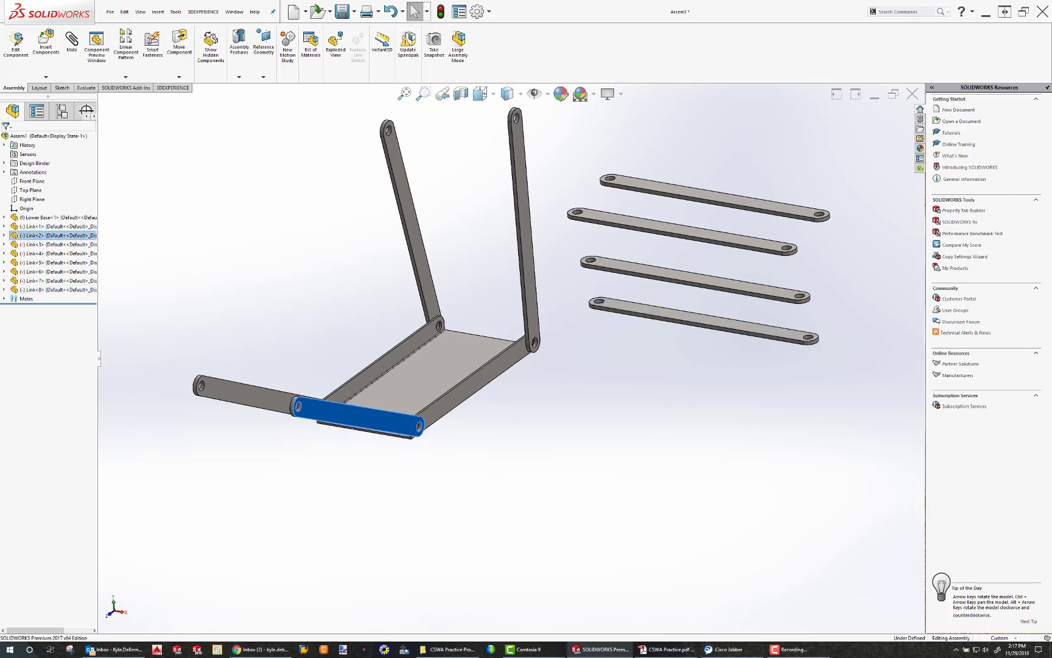
- Insert two instances of the Pivot part, one near the low pair of links and one near the upright pair
{"action": "left_click", "coordinate": [51, 46]}
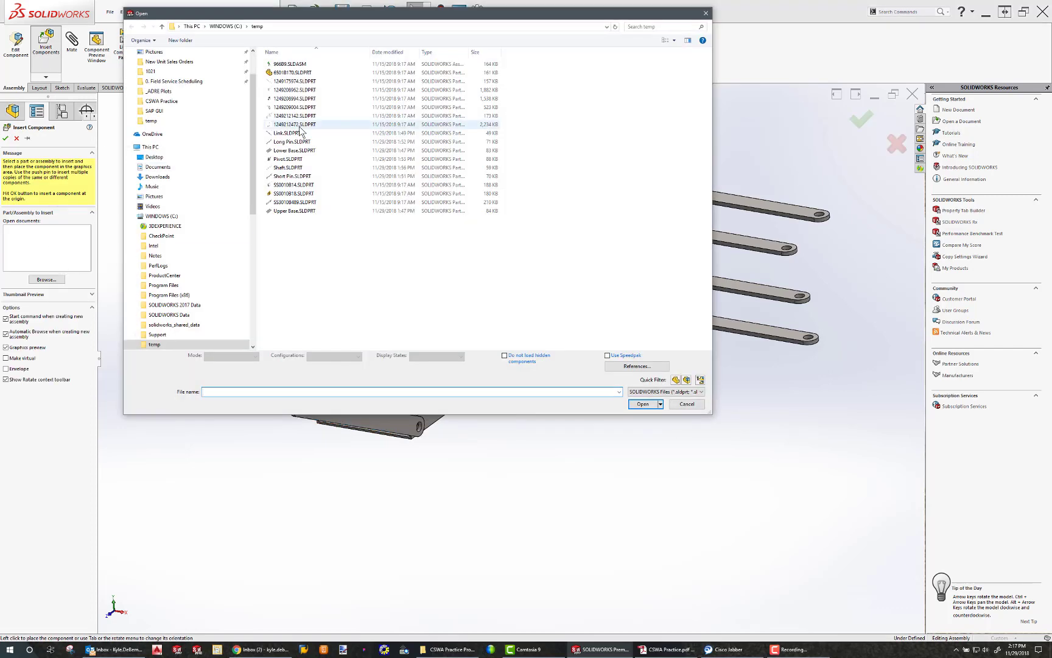
{"action": "left_click", "coordinate": [289, 159]}
{"action": "left_click", "coordinate": [640, 394]}
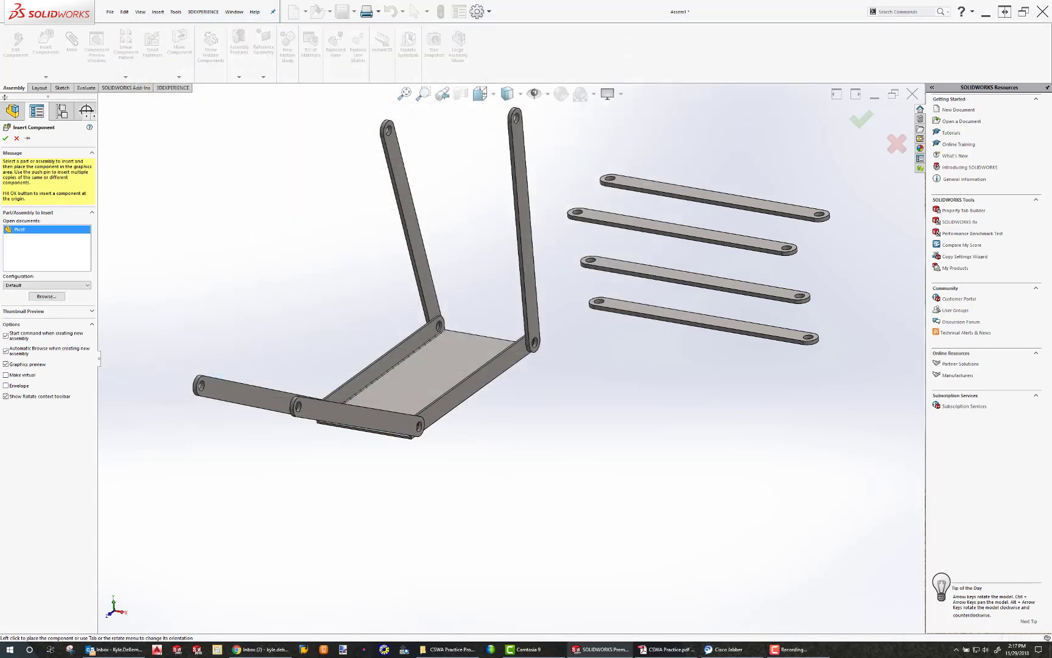
{"action": "left_click", "coordinate": [28, 139]}
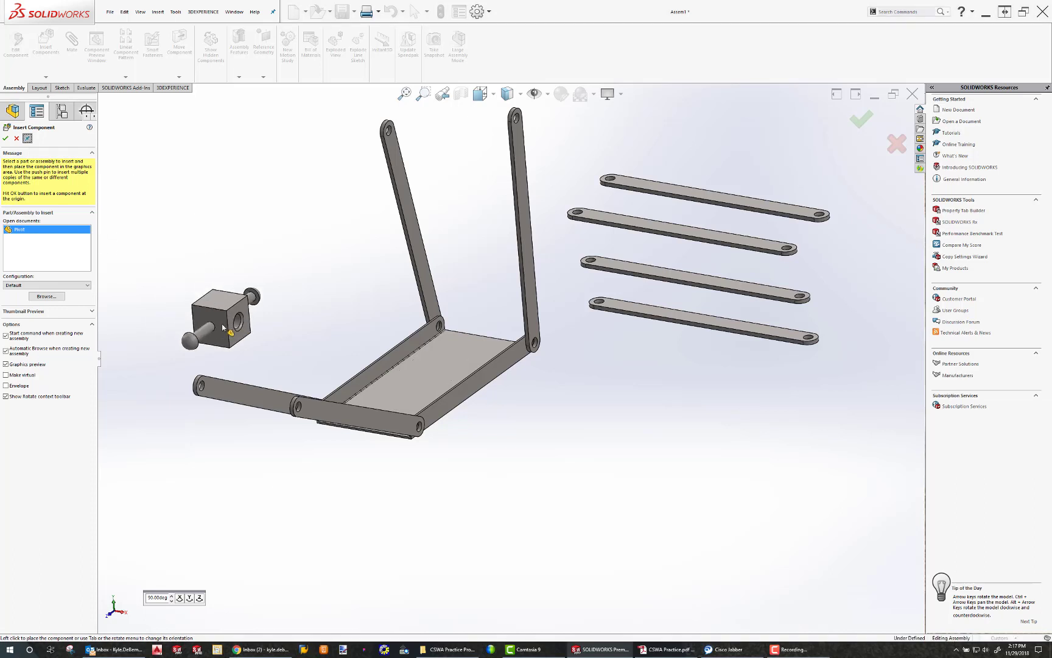
{"action": "left_click", "coordinate": [223, 322]}
{"action": "left_click", "coordinate": [432, 168]}
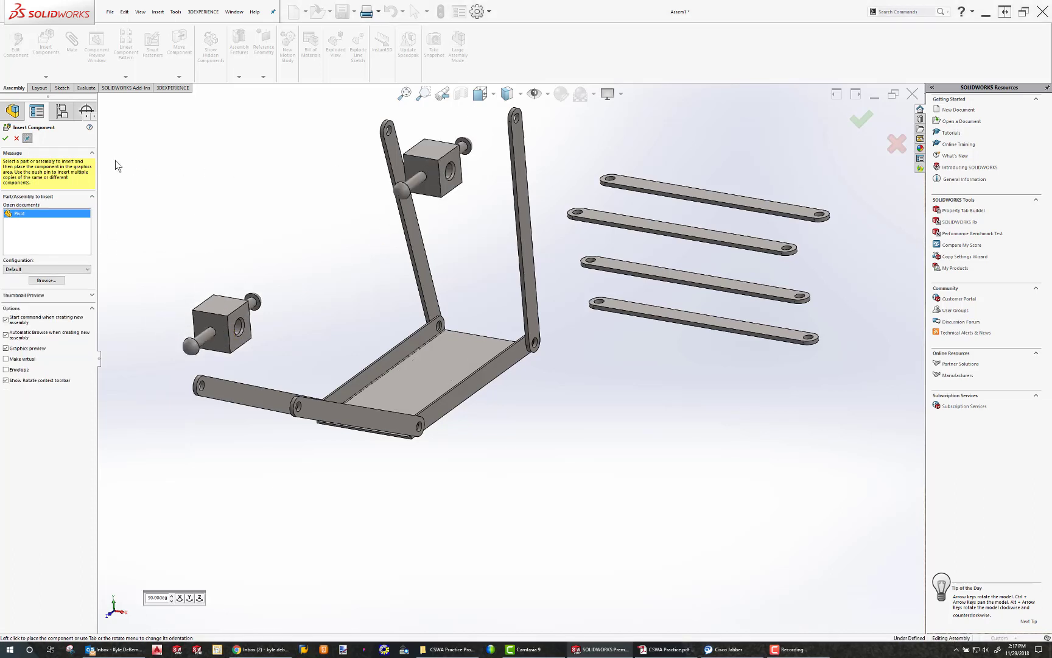
{"action": "left_click", "coordinate": [5, 139]}
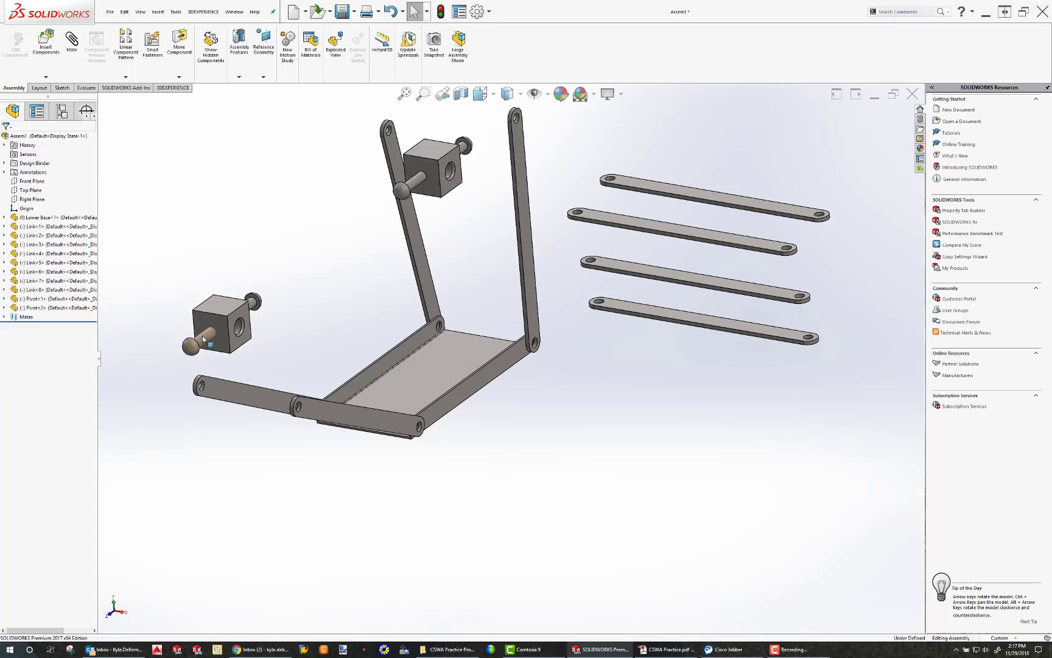
- Add a concentric mate between one pin of Pivot<1> and the free end hole of Link<2>
{"action": "left_click", "coordinate": [203, 339]}
{"action": "scroll", "coordinate": [378, 402], "scroll_direction": "up", "scroll_amount": 6}
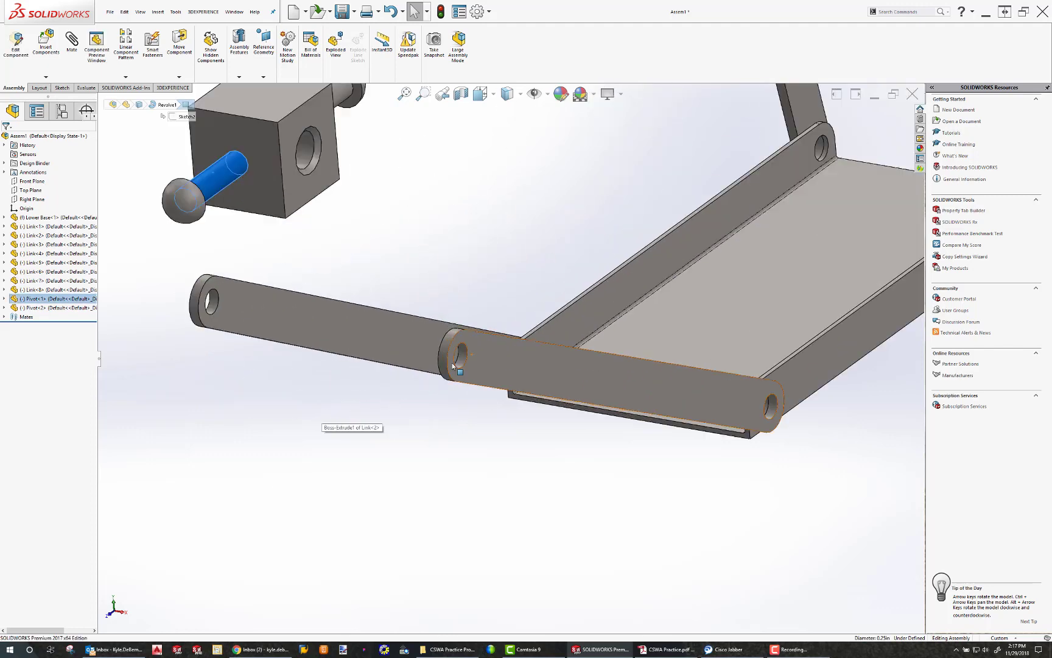
{"action": "left_click", "coordinate": [466, 358], "text": "ctrl"}
{"action": "left_click", "coordinate": [72, 41]}
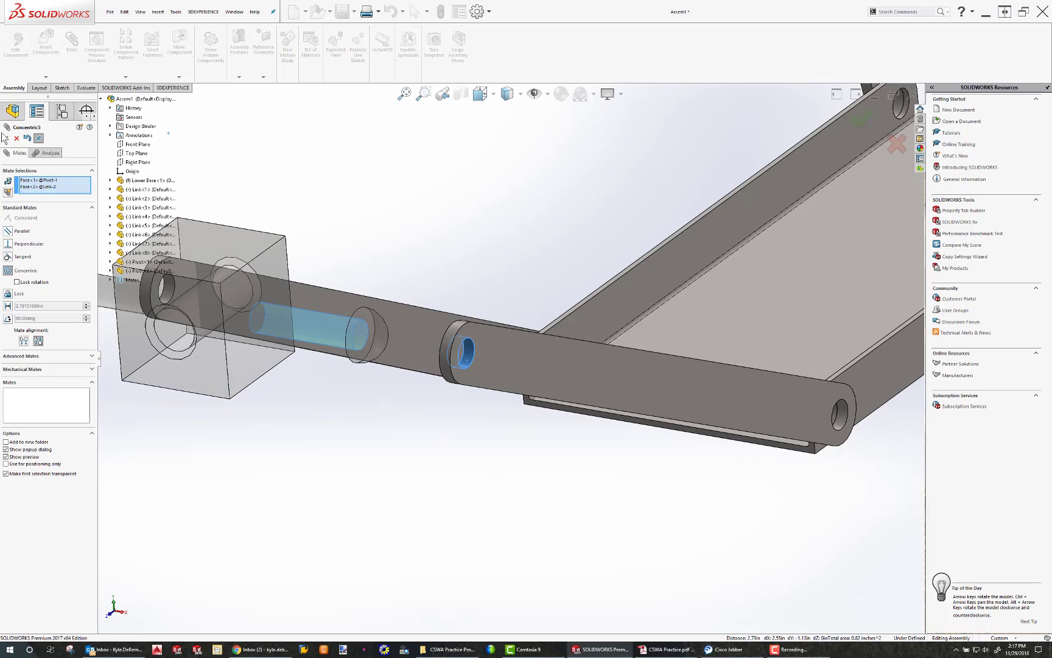
{"action": "left_click", "coordinate": [4, 137]}
- Add a concentric mate between the opposite pin of Pivot<1> and the free end hole of Link<1>
{"action": "middle_click_drag", "start_coordinate": [230, 330], "coordinate": [272, 398]}
{"action": "scroll", "coordinate": [272, 397], "scroll_direction": "down", "scroll_amount": 4}
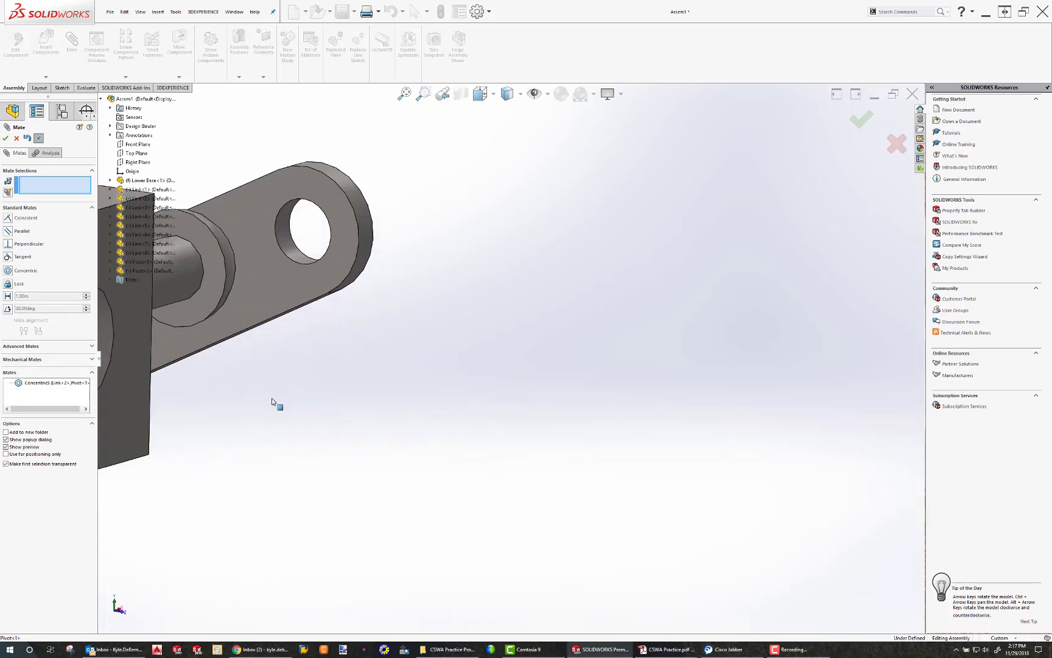
{"action": "scroll", "coordinate": [272, 399], "scroll_direction": "up", "scroll_amount": 3}
{"action": "left_click", "coordinate": [225, 362]}
{"action": "middle_click_drag", "start_coordinate": [225, 361], "coordinate": [272, 352]}
{"action": "left_click", "coordinate": [270, 340]}
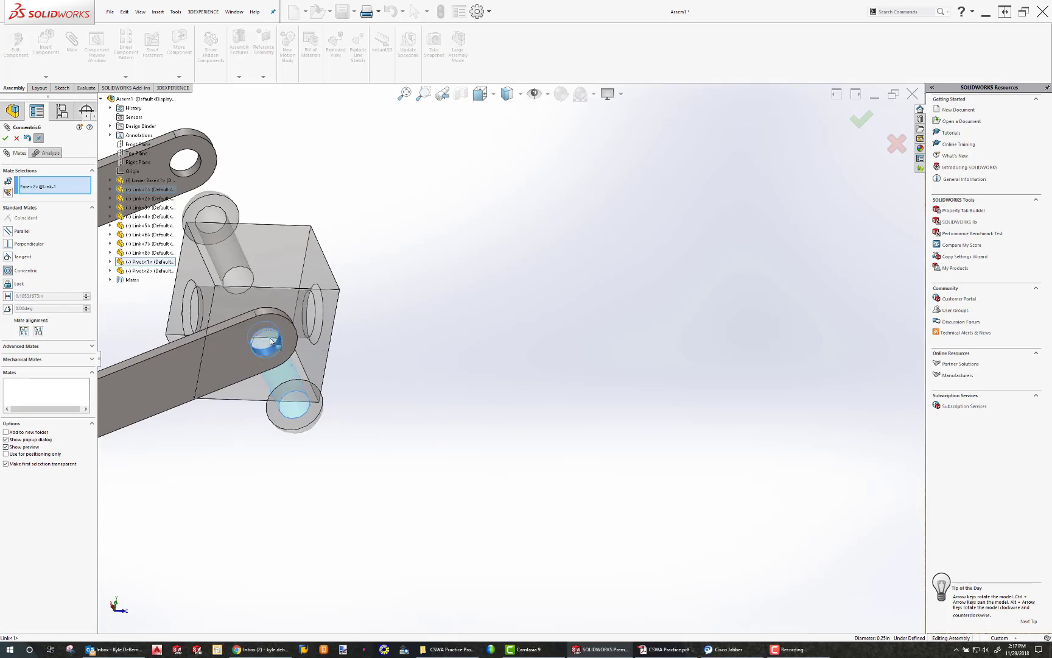
{"action": "left_click", "coordinate": [257, 319]}
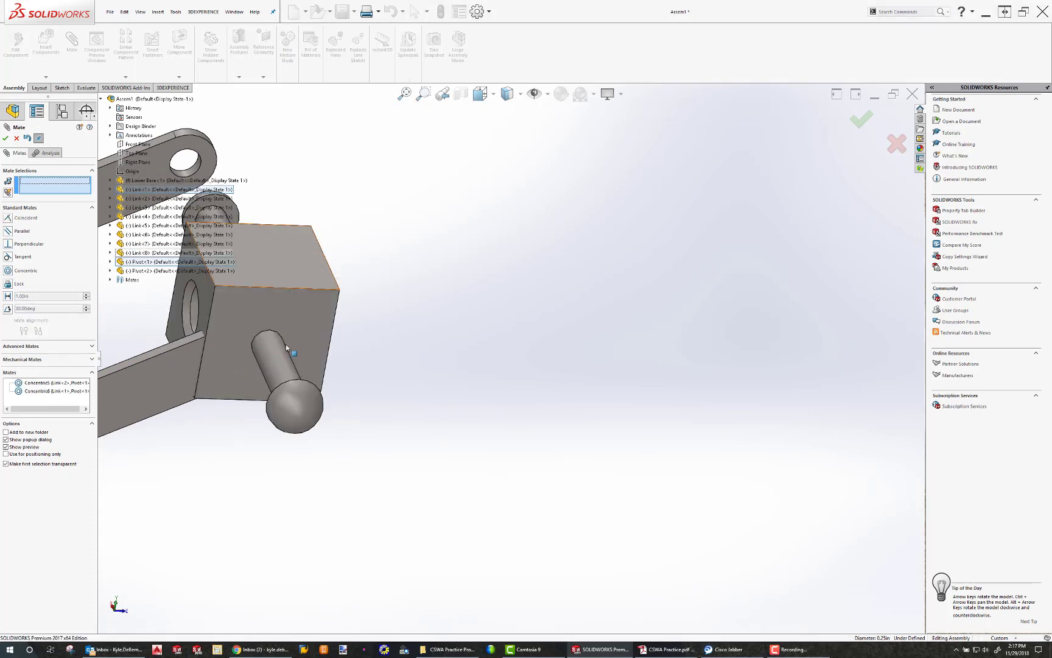
- Add a coincident mate between the flat underside of Pivot<1>'s pin head and the outer face of Link<2>
{"action": "middle_click_drag", "start_coordinate": [285, 345], "coordinate": [528, 307]}
{"action": "left_click", "coordinate": [589, 297]}
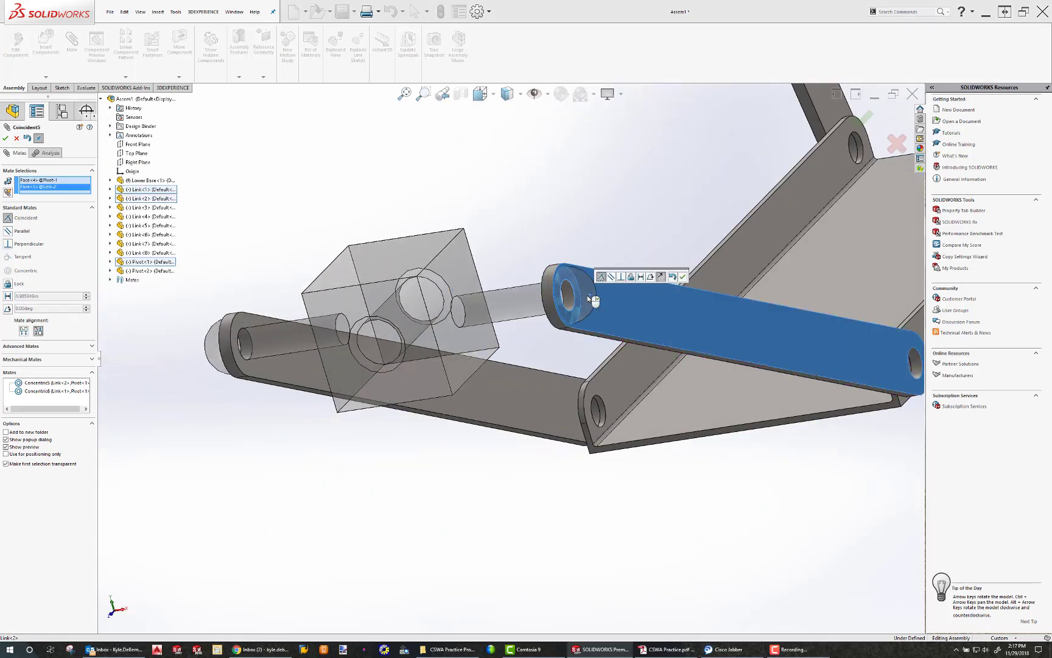
{"action": "key", "text": "Return"}
- Add a concentric mate between one pin of Pivot<2> and the cylindrical face of Link<4>'s free end hole
{"action": "middle_click_drag", "start_coordinate": [435, 329], "coordinate": [382, 305]}
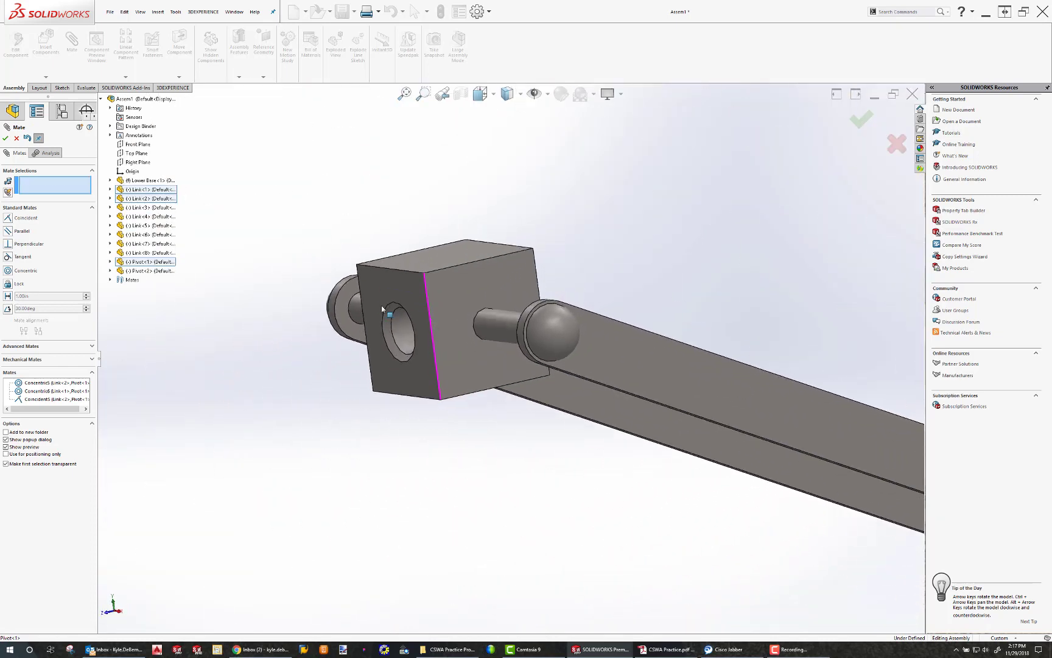
{"action": "scroll", "coordinate": [517, 265], "scroll_direction": "up", "scroll_amount": 3}
{"action": "scroll", "coordinate": [603, 306], "scroll_direction": "up", "scroll_amount": 4}
{"action": "scroll", "coordinate": [735, 266], "scroll_direction": "down", "scroll_amount": 7}
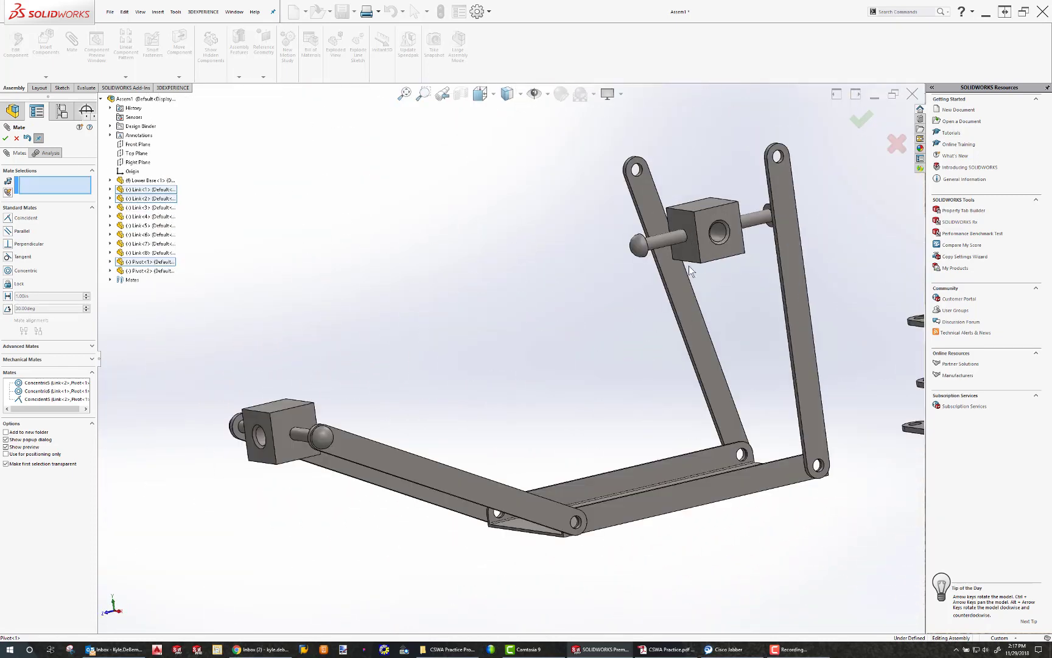
{"action": "scroll", "coordinate": [521, 189], "scroll_direction": "up", "scroll_amount": 6}
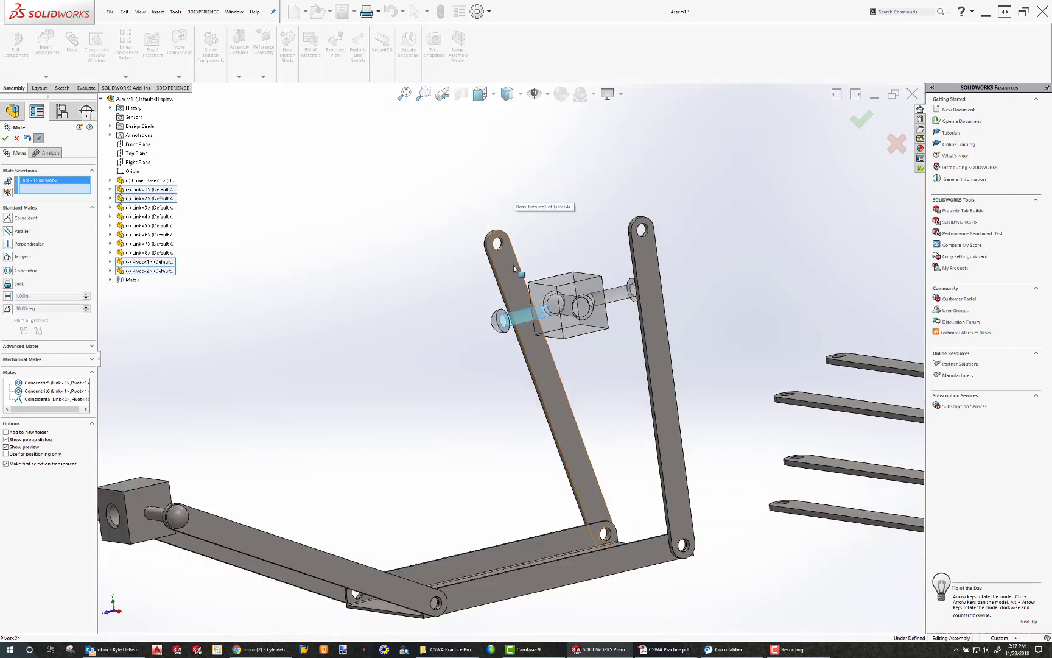
{"action": "scroll", "coordinate": [481, 262], "scroll_direction": "down", "scroll_amount": 9}
{"action": "left_click", "coordinate": [492, 279]}
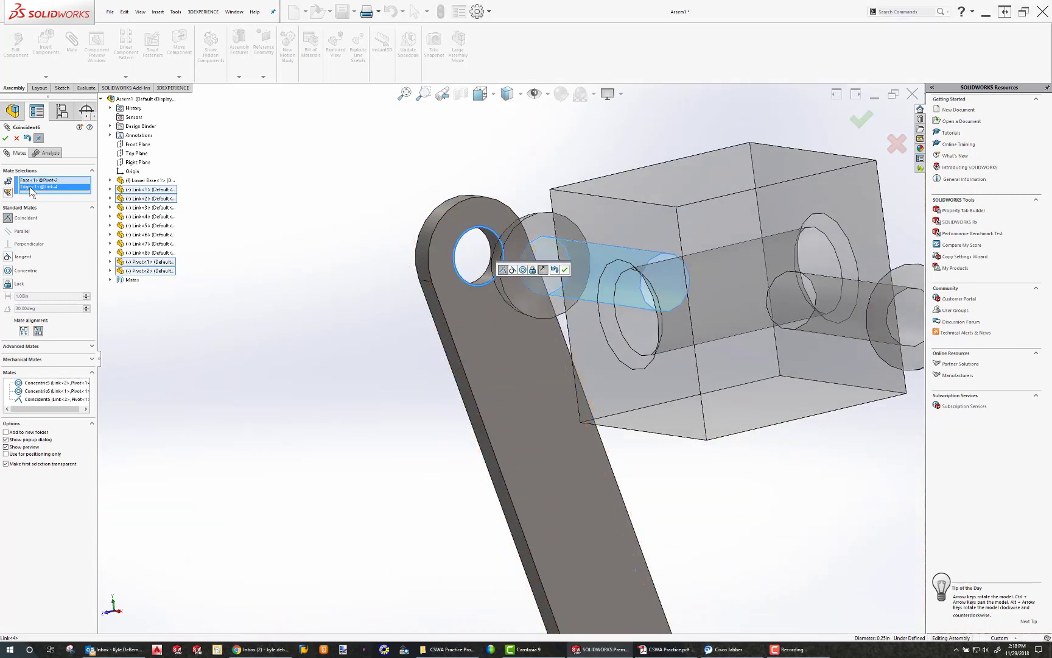
{"action": "key", "text": "Delete"}
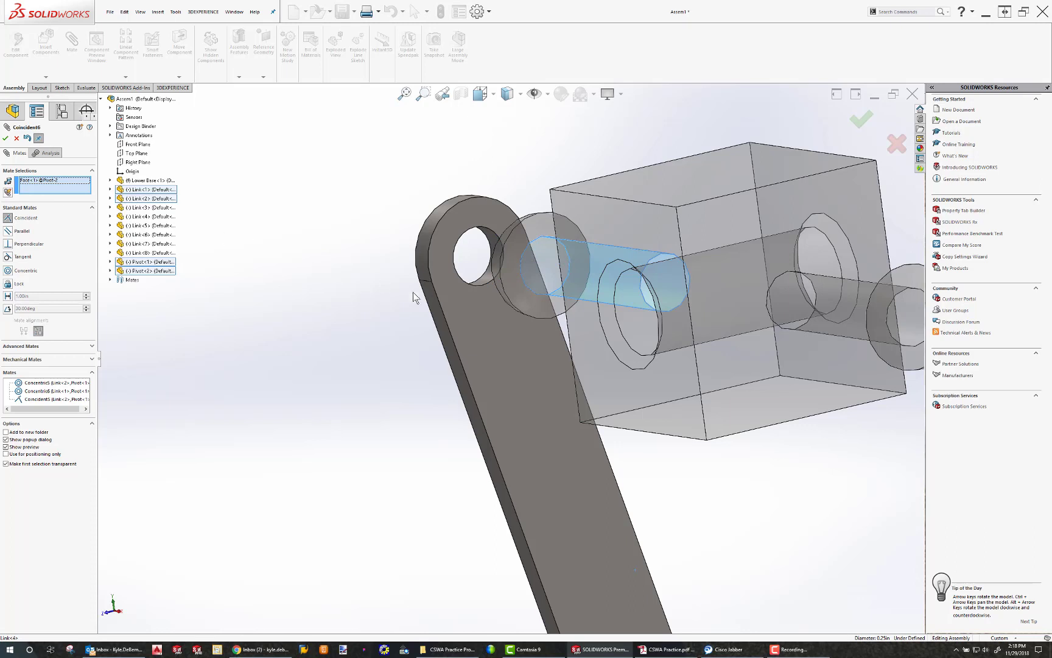
{"action": "left_click", "coordinate": [486, 282]}
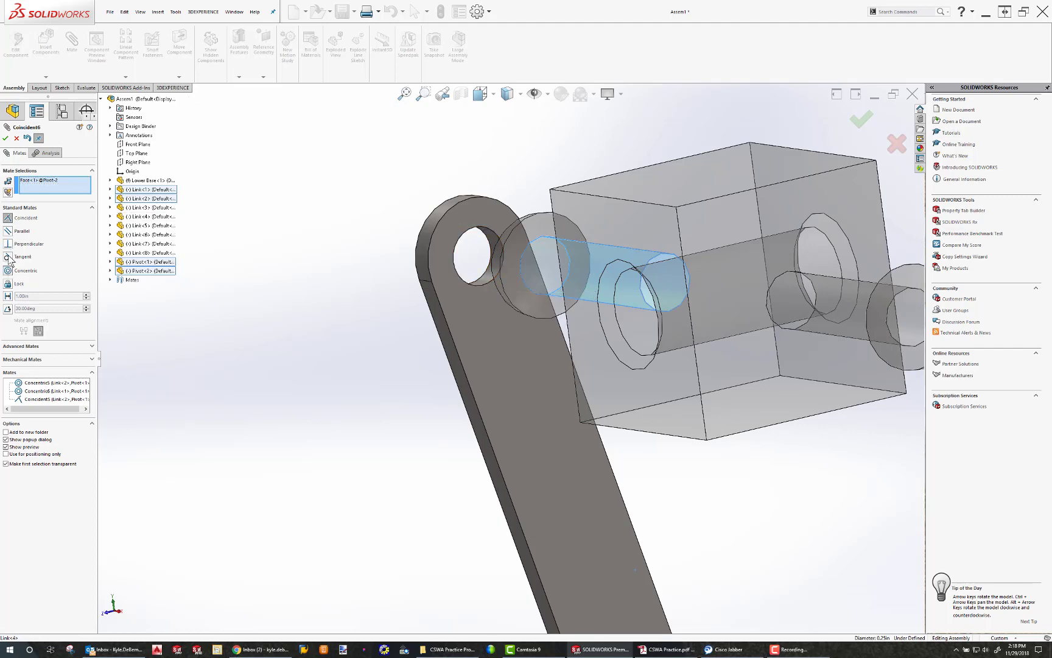
{"action": "left_click", "coordinate": [485, 277]}
{"action": "left_click", "coordinate": [588, 268]}
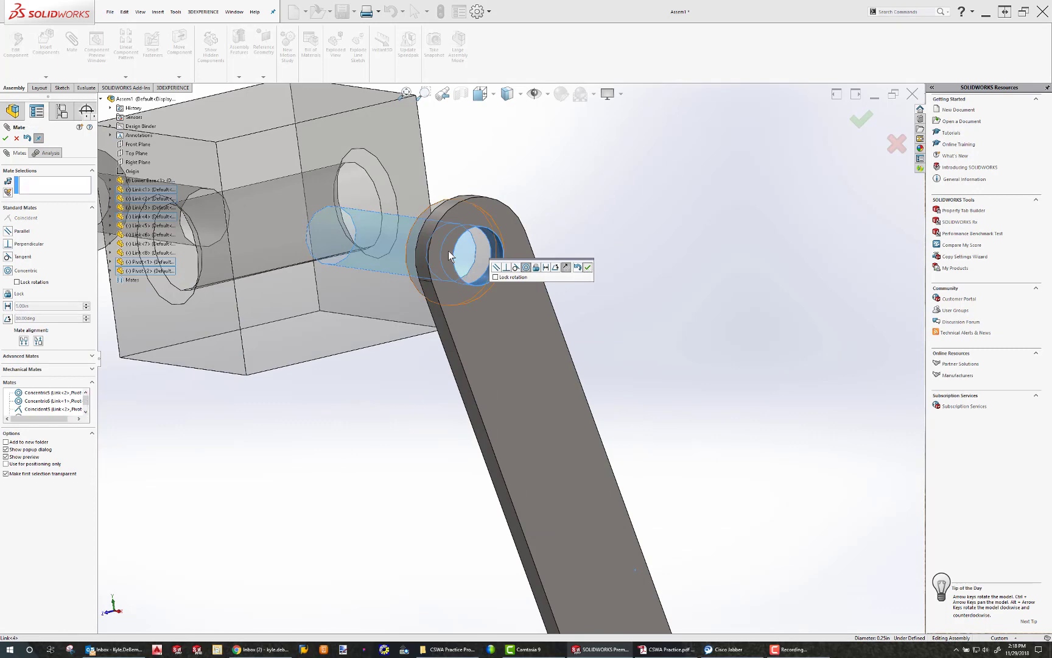
- Add a concentric mate between the other pin of Pivot<2> and the free end hole of Link<3>
{"action": "left_click", "coordinate": [214, 251]}
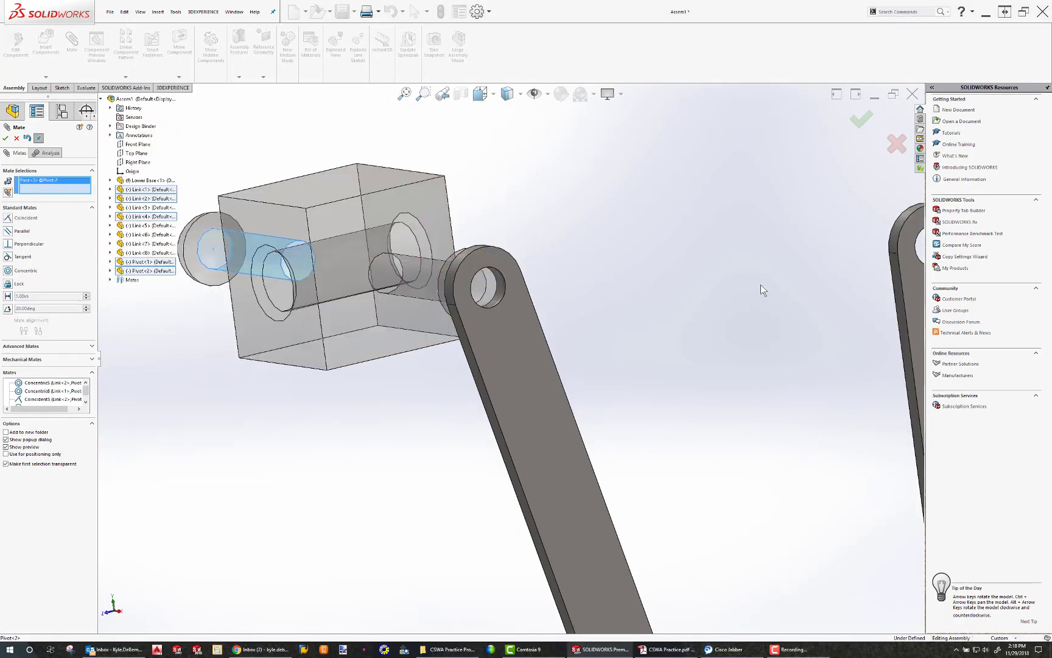
{"action": "scroll", "coordinate": [818, 299], "scroll_direction": "up", "scroll_amount": 3}
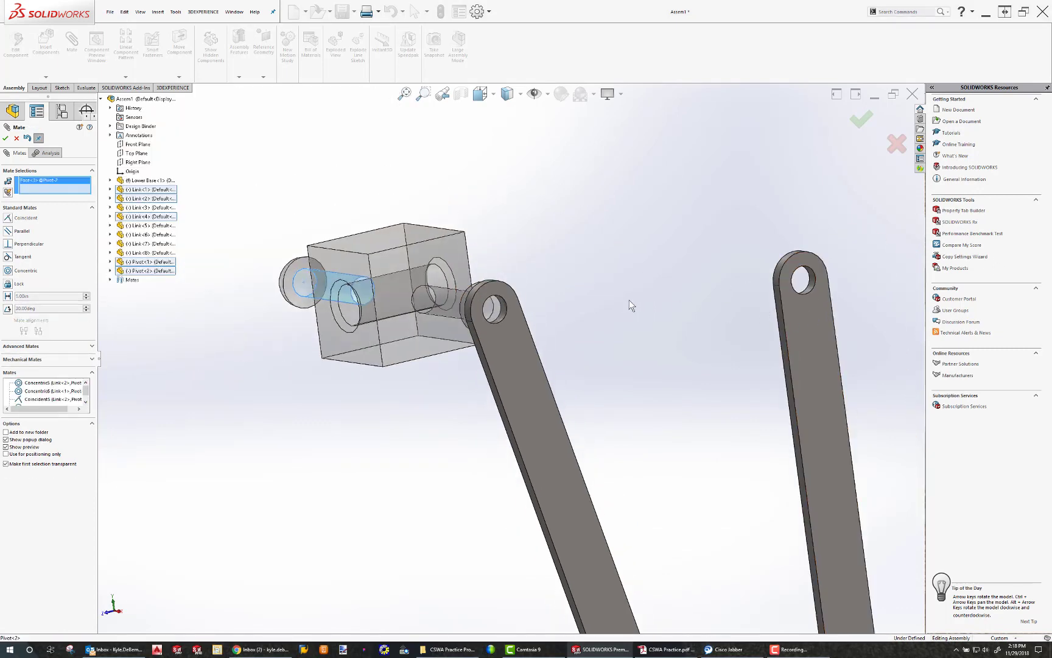
{"action": "left_click", "coordinate": [805, 293]}
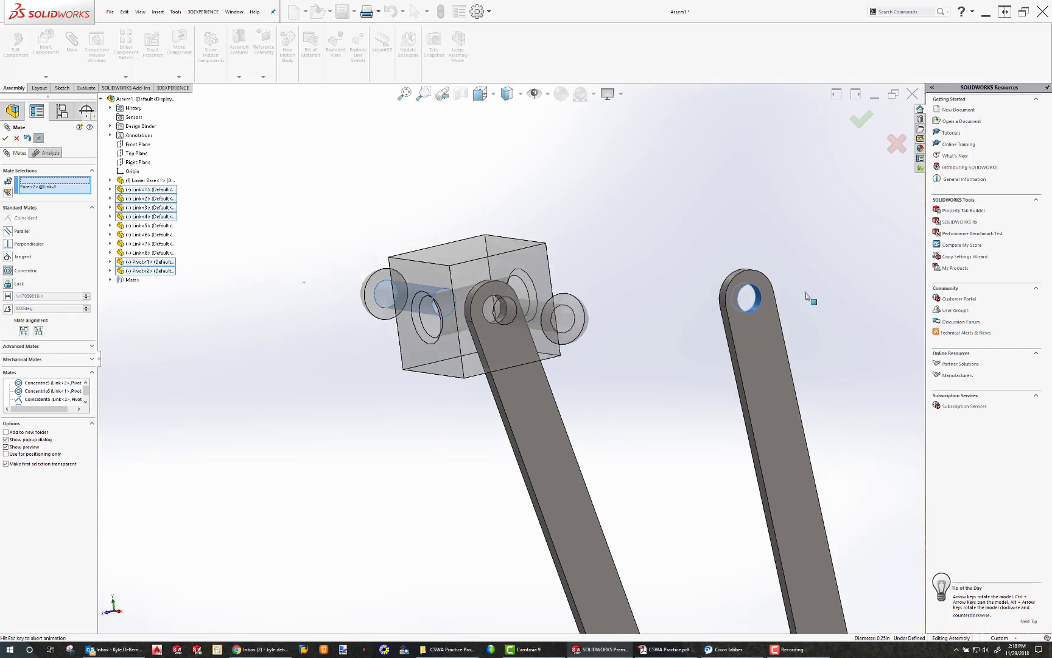
{"action": "middle_click_drag", "start_coordinate": [634, 302], "coordinate": [721, 284]}
{"action": "left_click", "coordinate": [908, 275]}
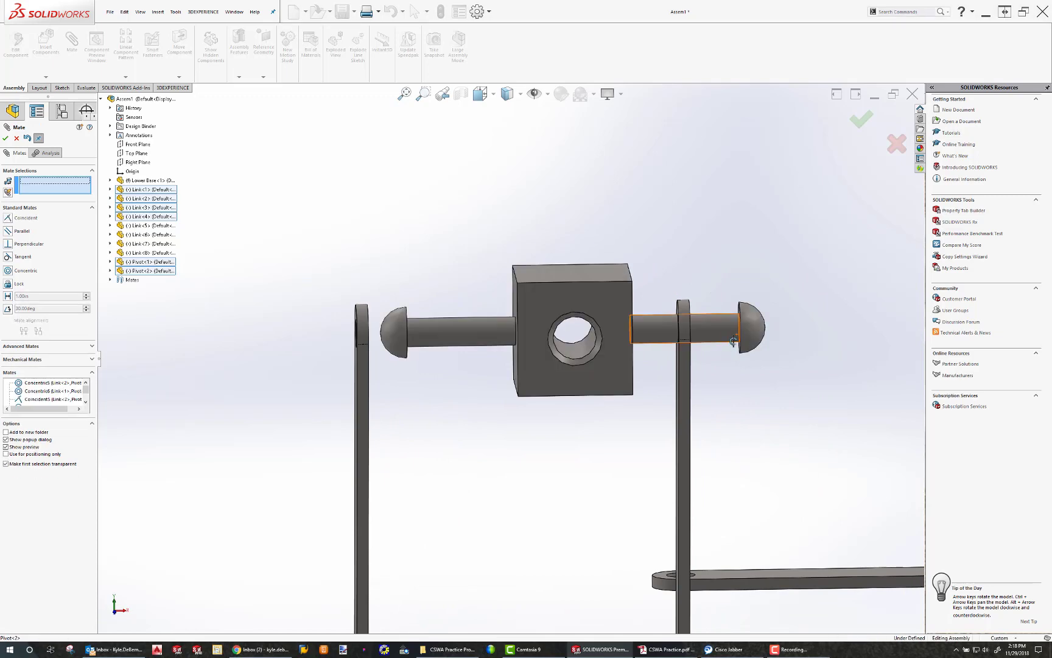
- Add a coincident mate between the flat underside of Pivot<2>'s pin head and the outer face of Link<3>
{"action": "middle_click_drag", "start_coordinate": [853, 316], "coordinate": [622, 339]}
{"action": "scroll", "coordinate": [623, 340], "scroll_direction": "down", "scroll_amount": 4}
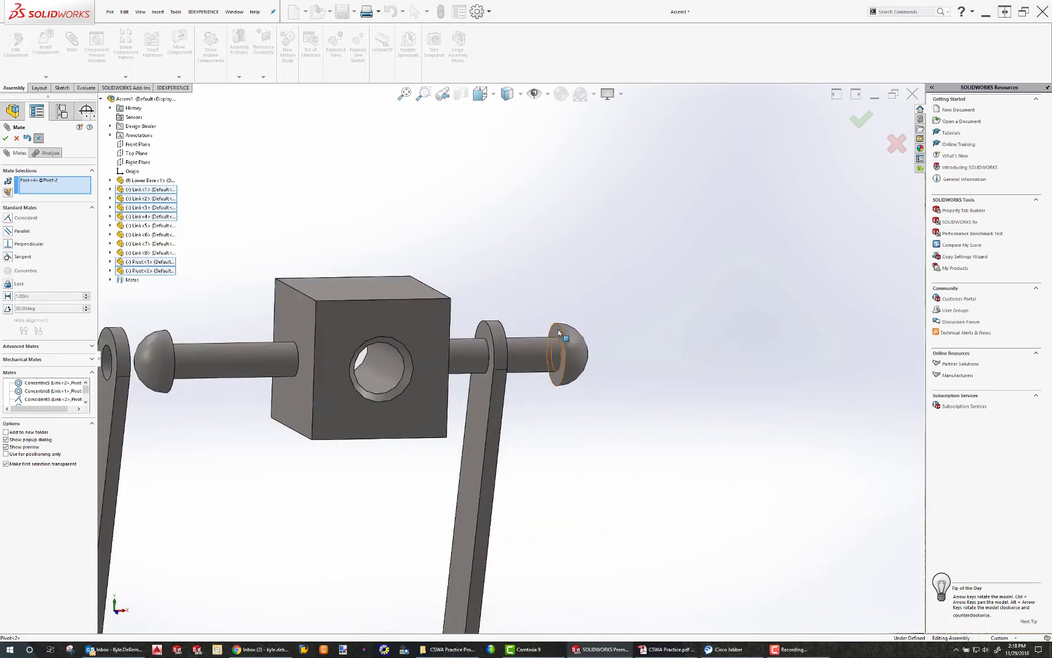
{"action": "middle_click_drag", "start_coordinate": [558, 332], "coordinate": [484, 335]}
{"action": "left_click", "coordinate": [511, 391]}
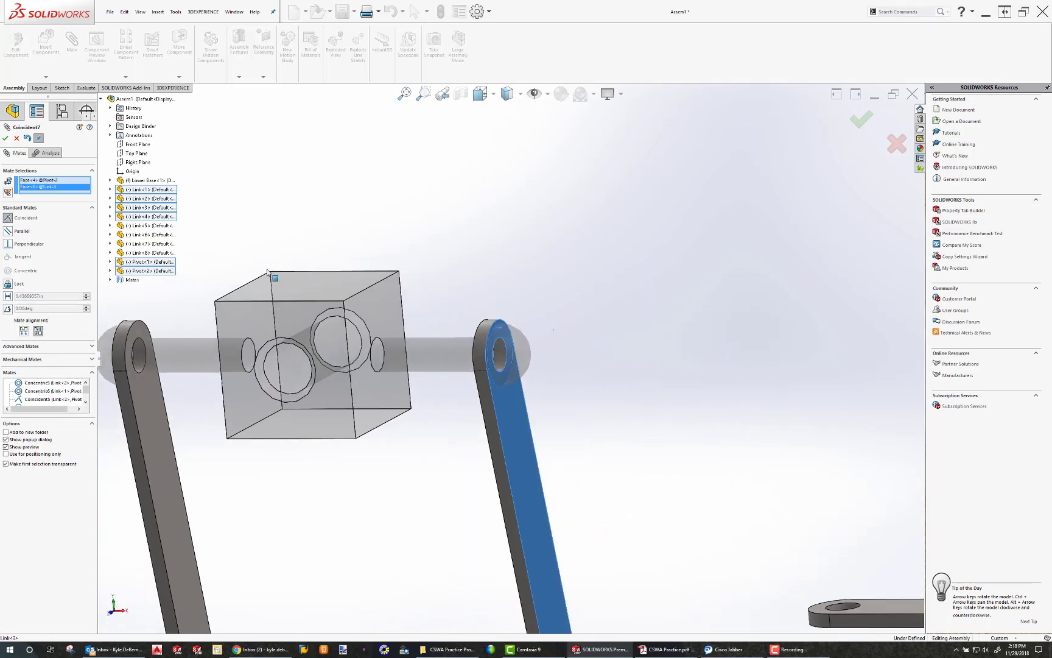
{"action": "left_click", "coordinate": [5, 138]}
- Swing the Pivot<1> link pair upward and the Pivot<2> link pair outward from the base, and finish mating
{"action": "scroll", "coordinate": [301, 420], "scroll_direction": "up", "scroll_amount": 6}
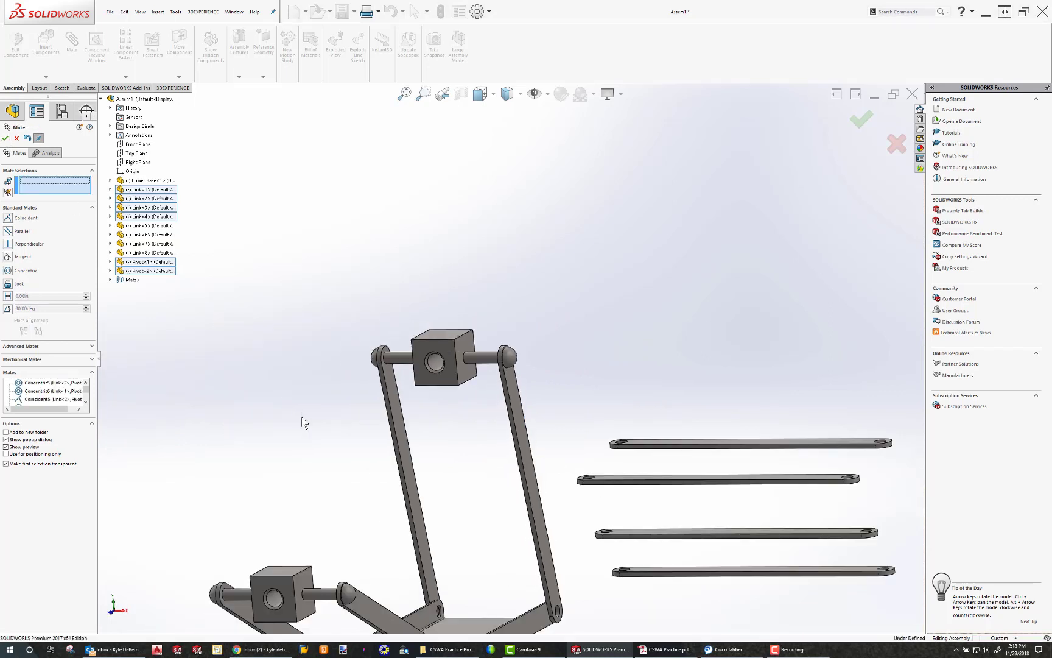
{"action": "mouse_move", "coordinate": [355, 442]}
{"action": "middle_mouse_down"}
{"action": "mouse_move", "coordinate": [243, 329]}
{"action": "mouse_move", "coordinate": [188, 387]}
{"action": "mouse_move", "coordinate": [305, 323]}
{"action": "mouse_move", "coordinate": [294, 430]}
{"action": "mouse_move", "coordinate": [365, 423]}
{"action": "middle_mouse_up"}
{"action": "scroll", "coordinate": [439, 414], "scroll_direction": "up", "scroll_amount": 4}
{"action": "scroll", "coordinate": [472, 377], "scroll_direction": "down", "scroll_amount": 5}
{"action": "key", "text": "Escape"}
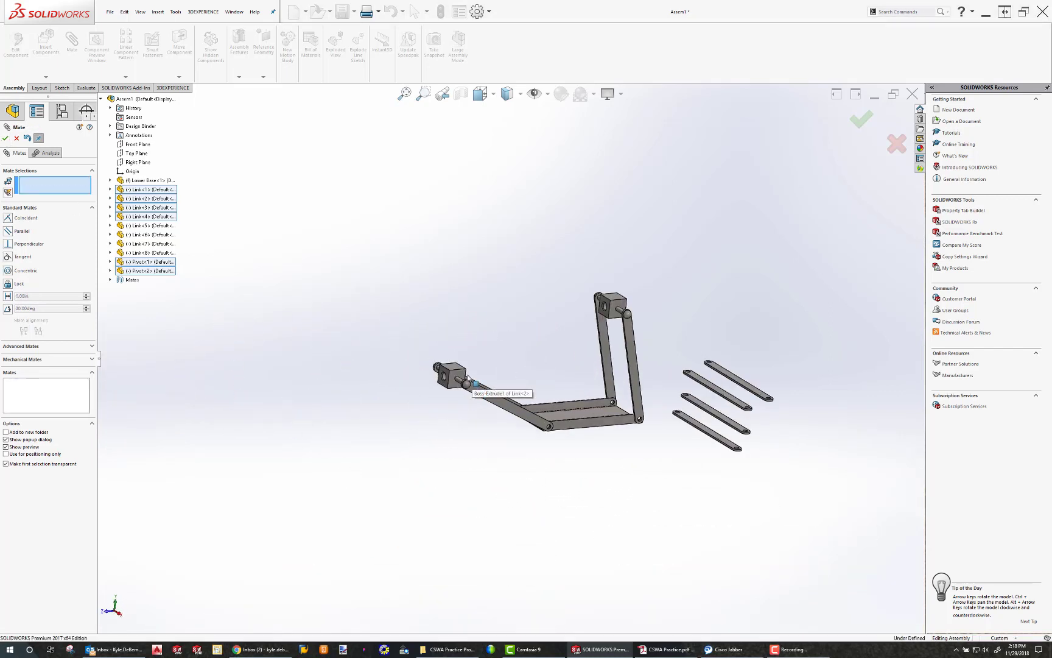
{"action": "left_click_drag", "start_coordinate": [460, 374], "coordinate": [520, 336]}
{"action": "left_click_drag", "start_coordinate": [612, 305], "coordinate": [728, 318]}
{"action": "key", "text": "Escape"}
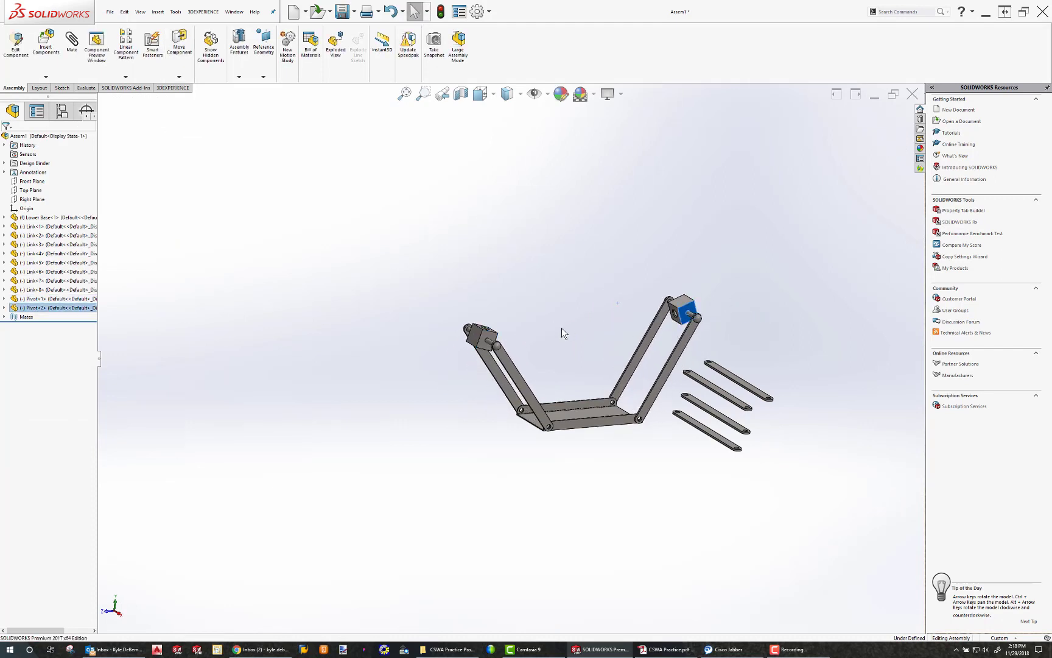
- Insert one Shaft part into the assembly just above the two pivots
{"action": "left_click", "coordinate": [53, 49]}
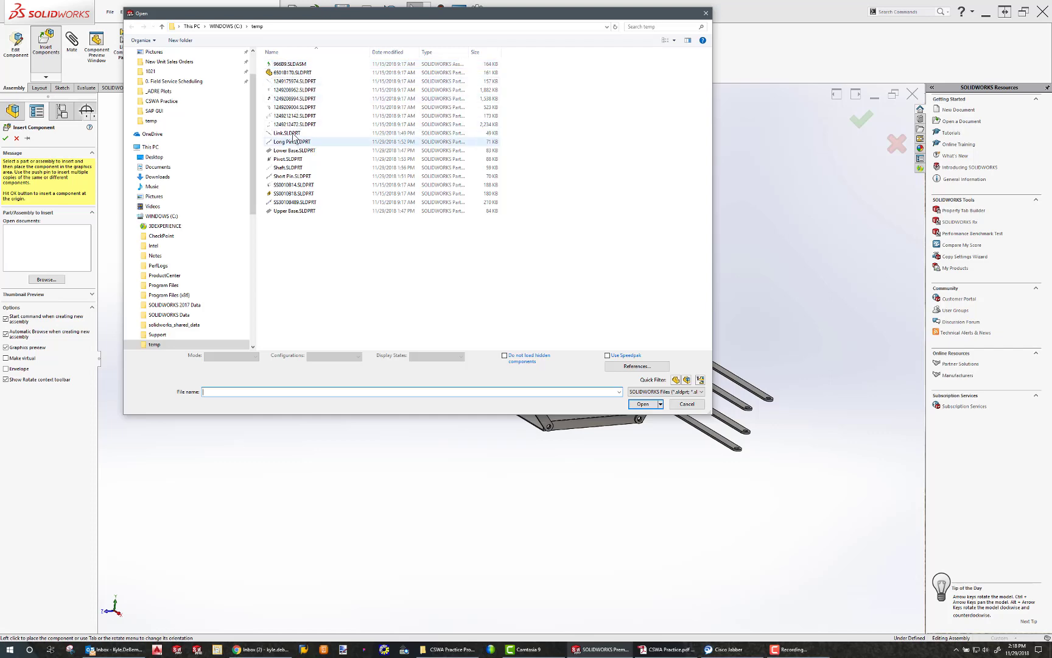
{"action": "double_click", "coordinate": [287, 168]}
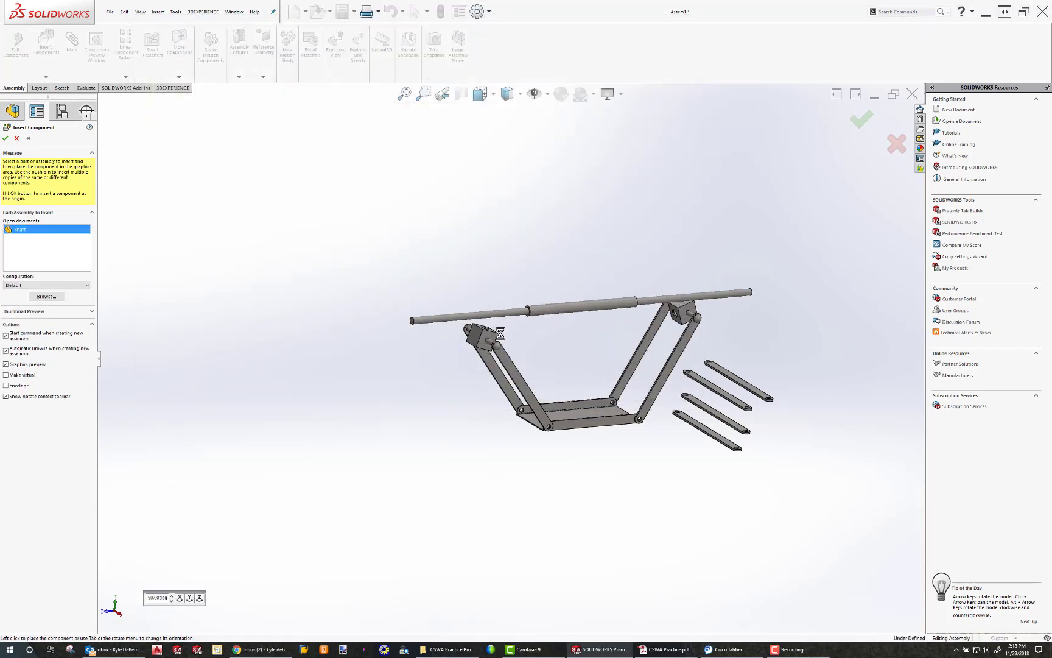
{"action": "left_click", "coordinate": [499, 333]}
- Add a concentric mate between one thin end section of the shaft and the through hole of Pivot<1>
{"action": "scroll", "coordinate": [495, 350], "scroll_direction": "up", "scroll_amount": 3}
{"action": "scroll", "coordinate": [493, 353], "scroll_direction": "down", "scroll_amount": 3}
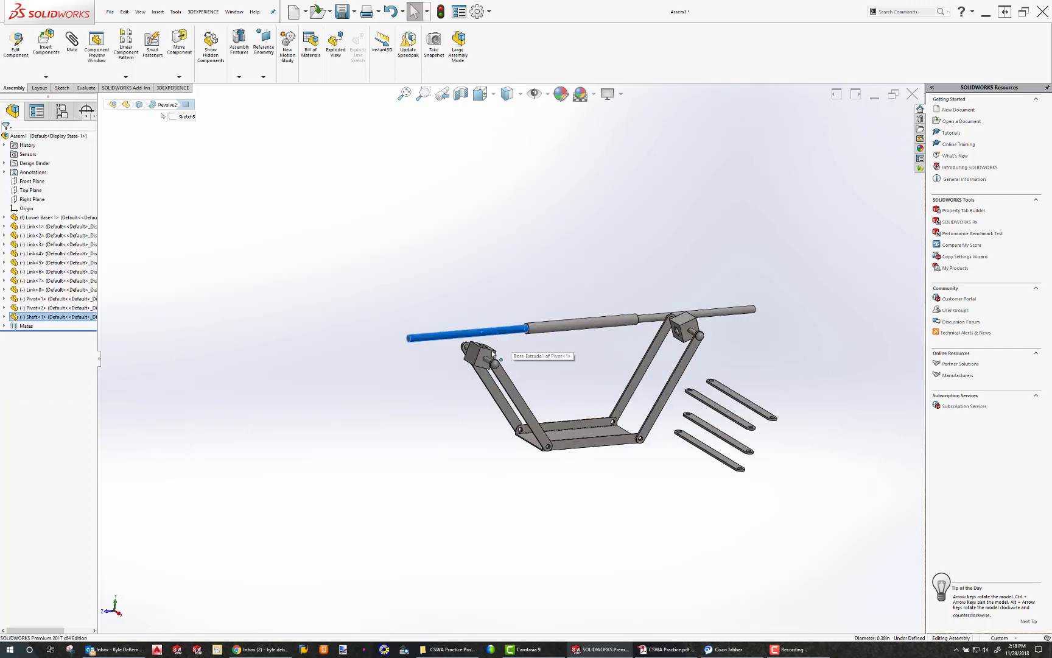
{"action": "scroll", "coordinate": [492, 352], "scroll_direction": "down", "scroll_amount": 6}
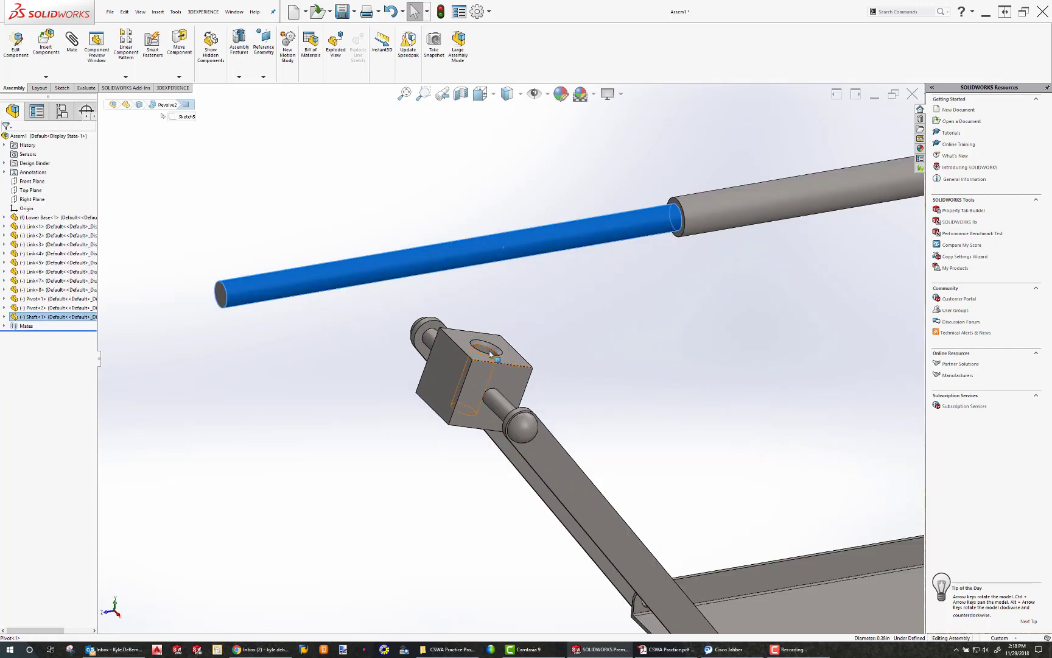
{"action": "left_click", "coordinate": [490, 352], "text": "ctrl"}
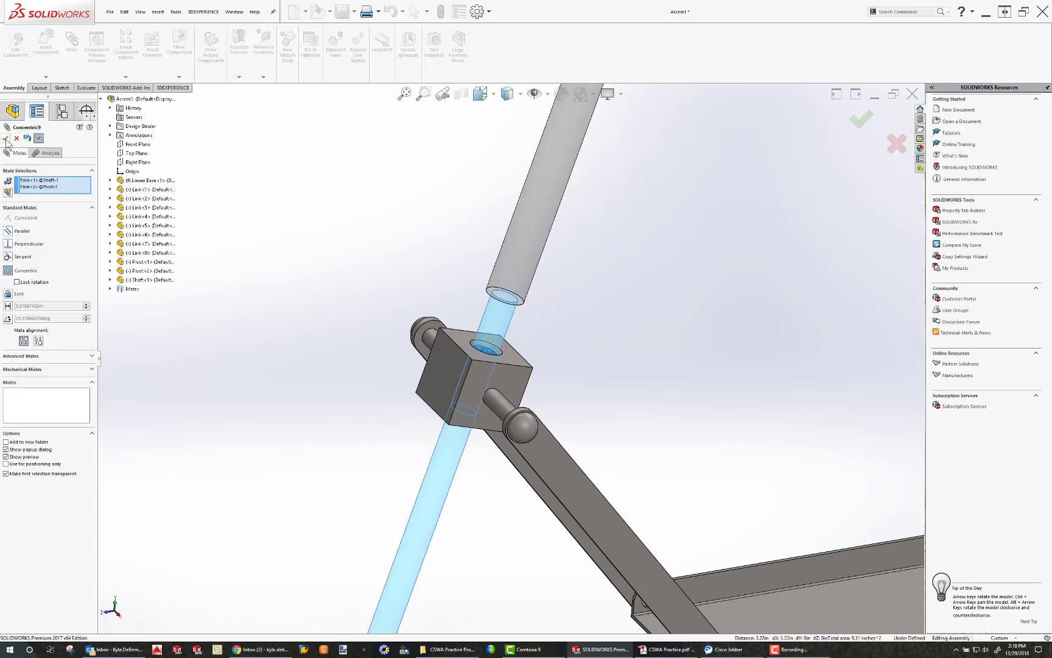
{"action": "left_click", "coordinate": [5, 139]}
- Add a concentric mate between Pivot<2>'s through hole and the shaft's other thin end, and slide the shaft through both pivots
{"action": "key", "text": "f"}
{"action": "scroll", "coordinate": [690, 322], "scroll_direction": "down", "scroll_amount": 8}
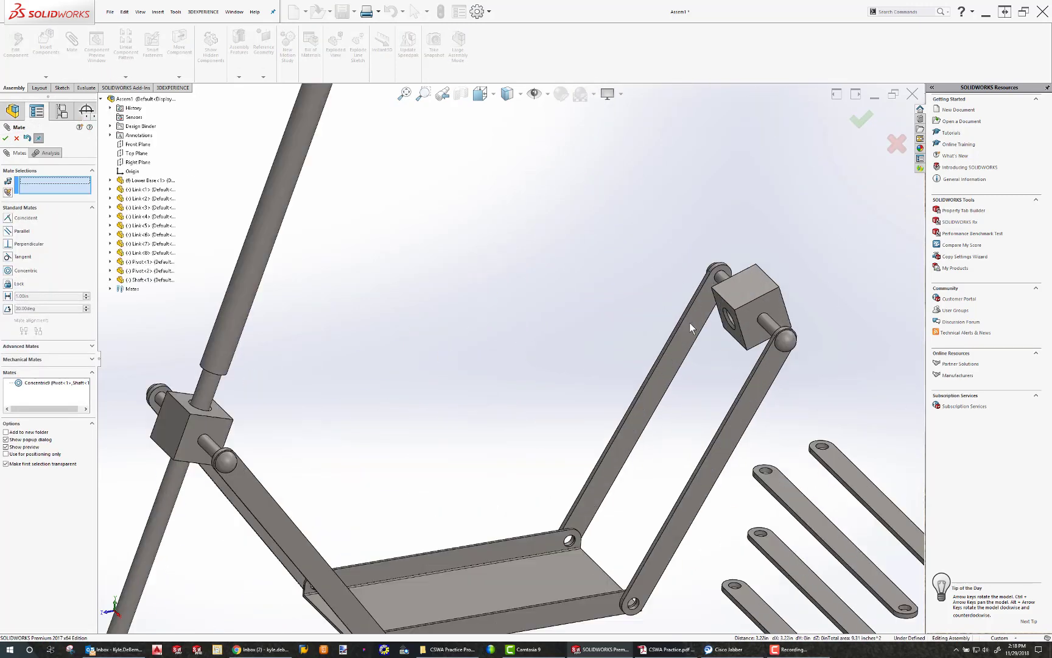
{"action": "left_click", "coordinate": [719, 326]}
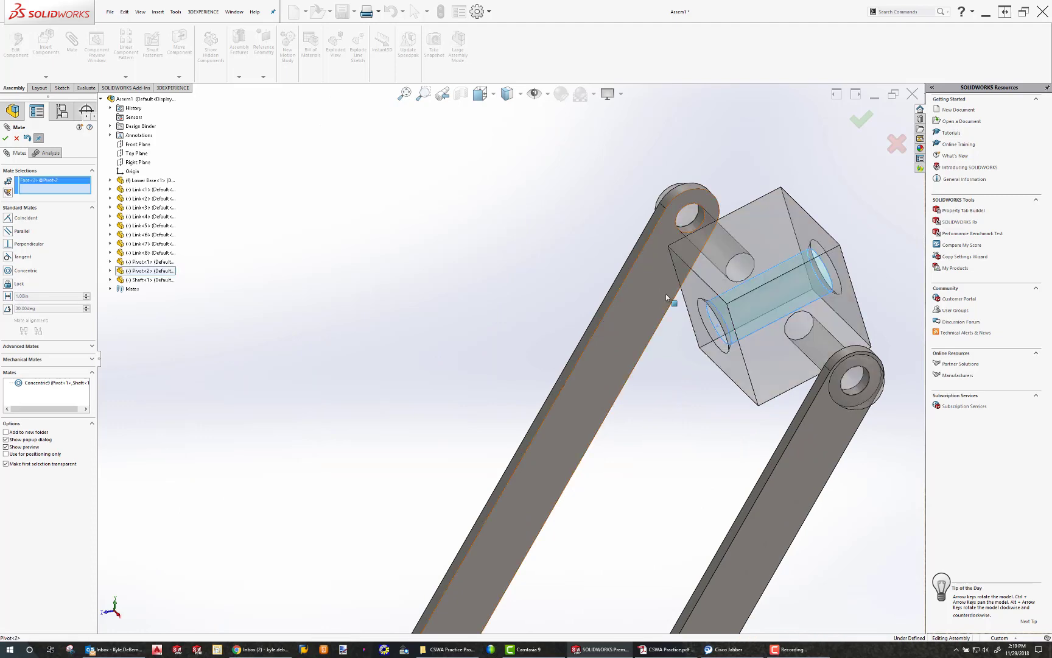
{"action": "scroll", "coordinate": [458, 228], "scroll_direction": "up", "scroll_amount": 8}
{"action": "scroll", "coordinate": [406, 201], "scroll_direction": "down", "scroll_amount": 3}
{"action": "left_click", "coordinate": [428, 170]}
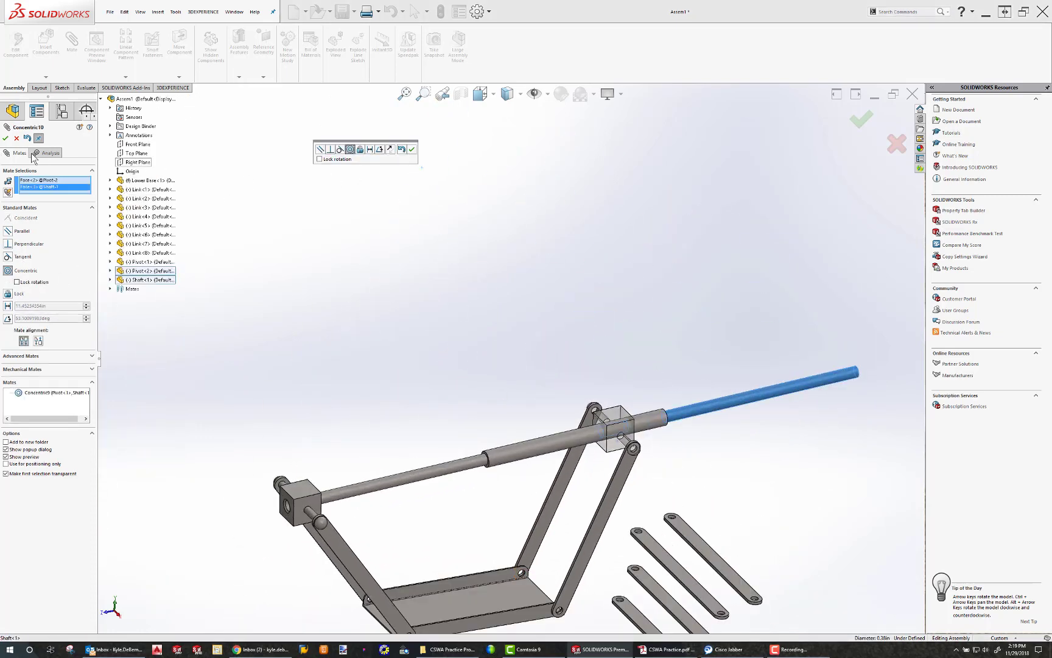
{"action": "left_click", "coordinate": [6, 139]}
{"action": "left_click_drag", "start_coordinate": [532, 445], "coordinate": [432, 476]}
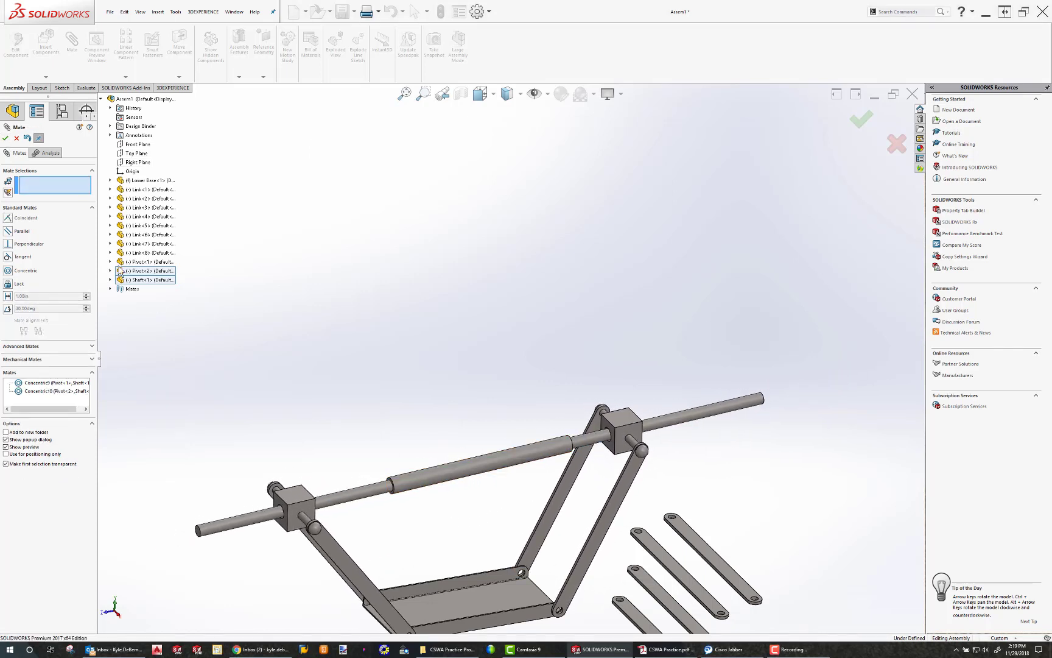
- Add a centered width mate using the shaft's two end faces as width and the outer block faces of both pivots as tab
{"action": "left_click", "coordinate": [9, 348]}
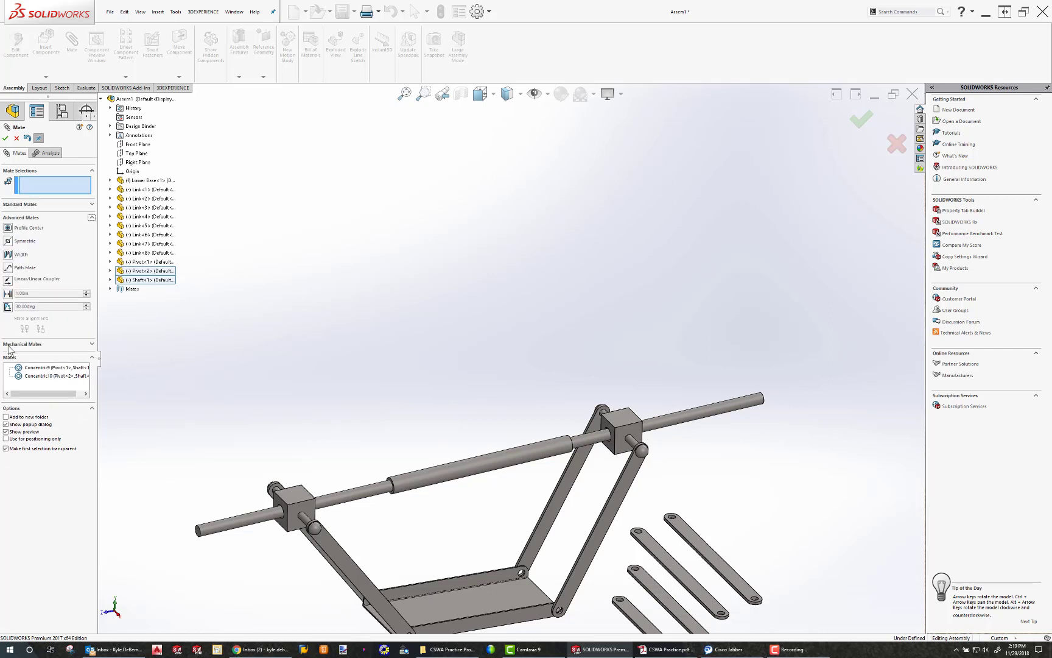
{"action": "left_click", "coordinate": [8, 255]}
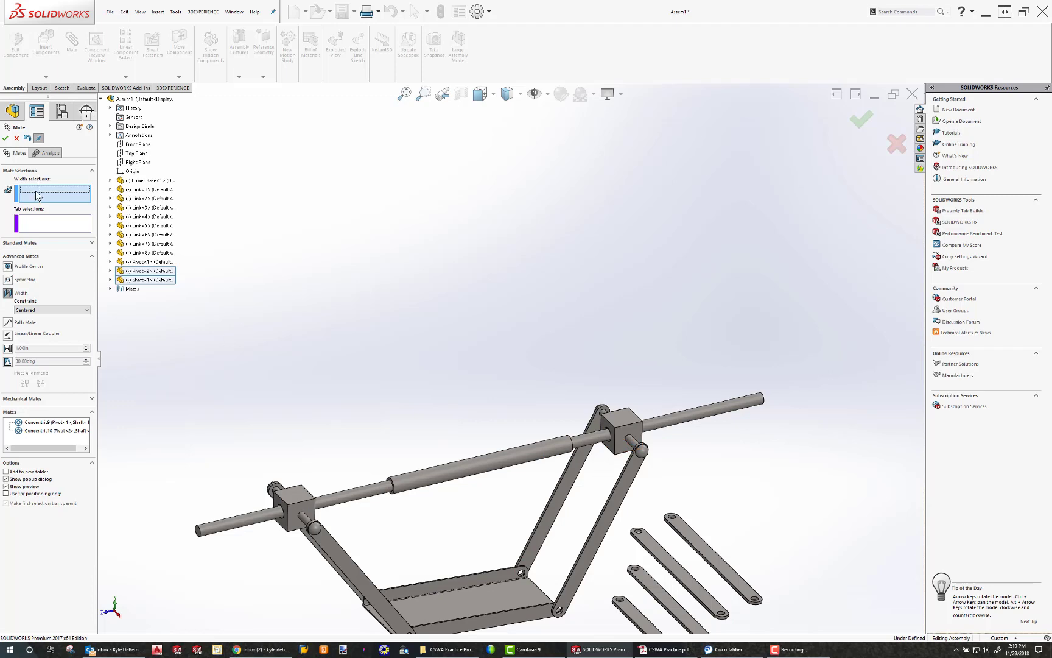
{"action": "middle_click_drag", "start_coordinate": [326, 469], "coordinate": [352, 422]}
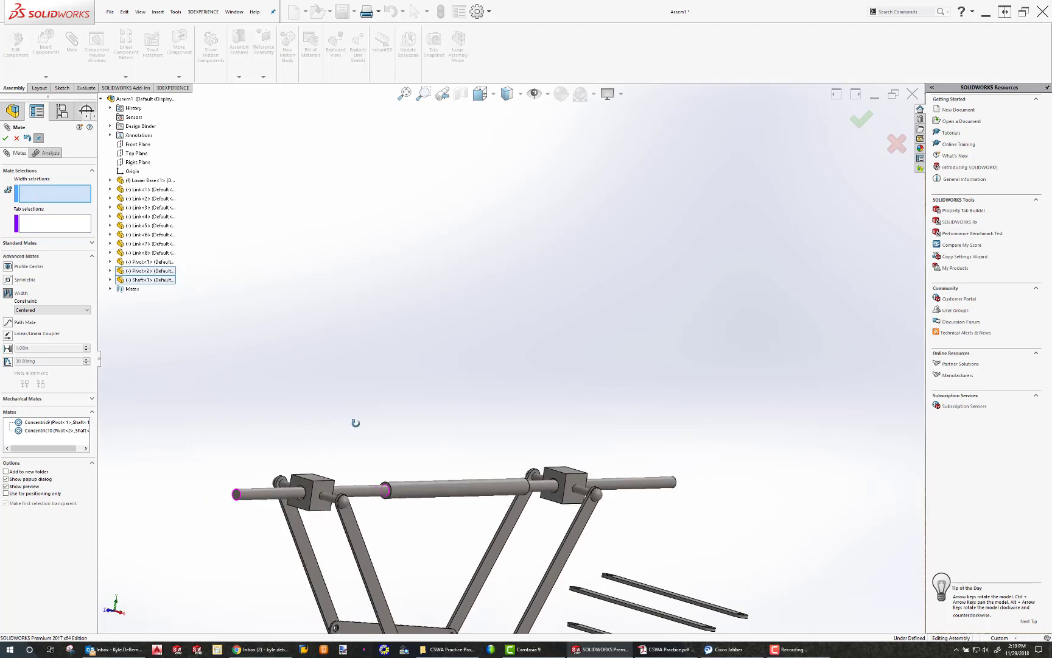
{"action": "left_click", "coordinate": [236, 496]}
{"action": "middle_click_drag", "start_coordinate": [611, 477], "coordinate": [683, 494]}
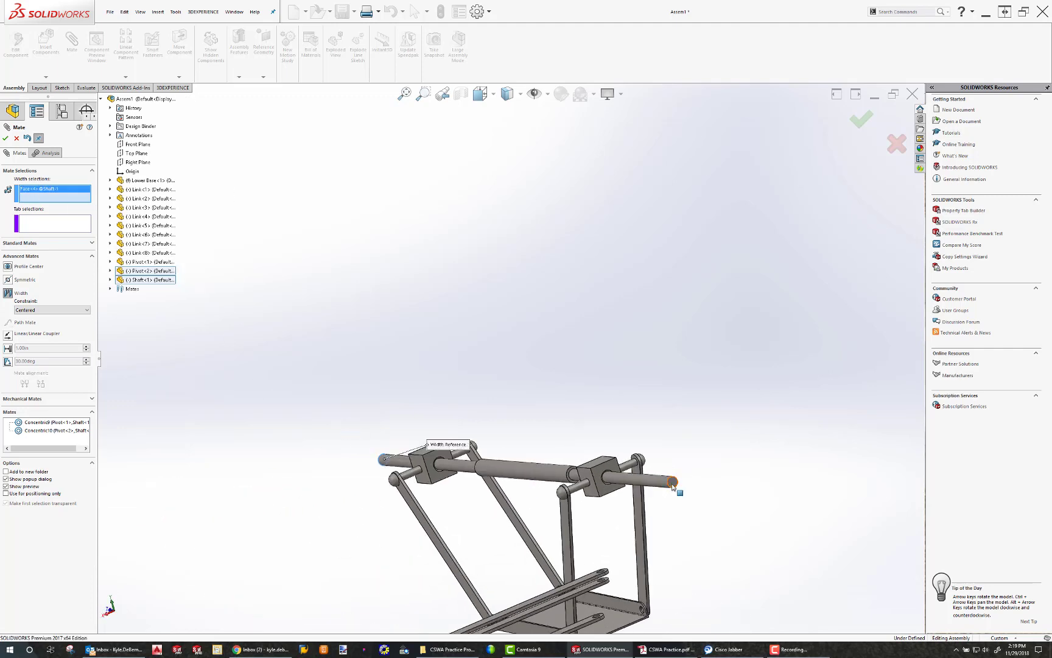
{"action": "left_click", "coordinate": [673, 483]}
{"action": "left_click", "coordinate": [35, 215]}
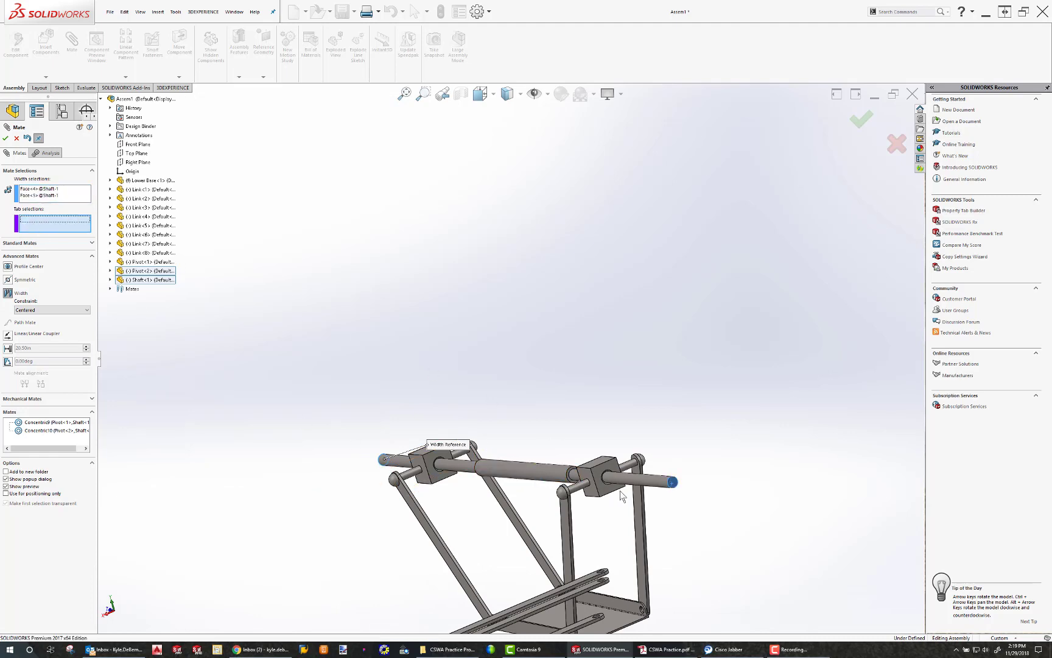
{"action": "left_click", "coordinate": [593, 470]}
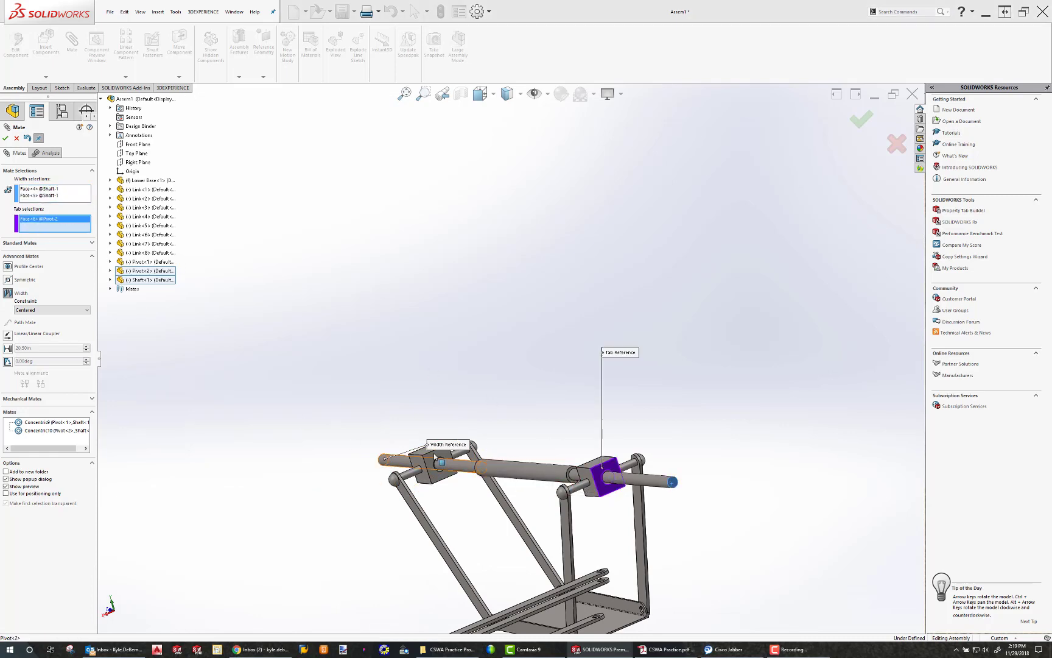
{"action": "middle_click_drag", "start_coordinate": [592, 470], "coordinate": [466, 476]}
{"action": "left_click", "coordinate": [422, 467]}
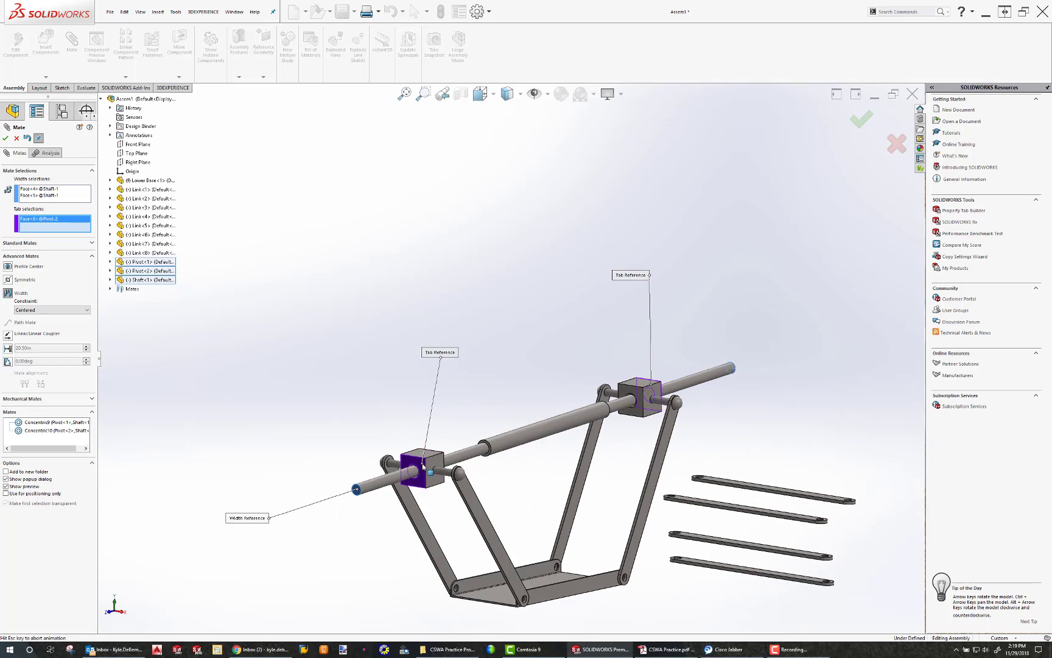
{"action": "left_click", "coordinate": [5, 138]}
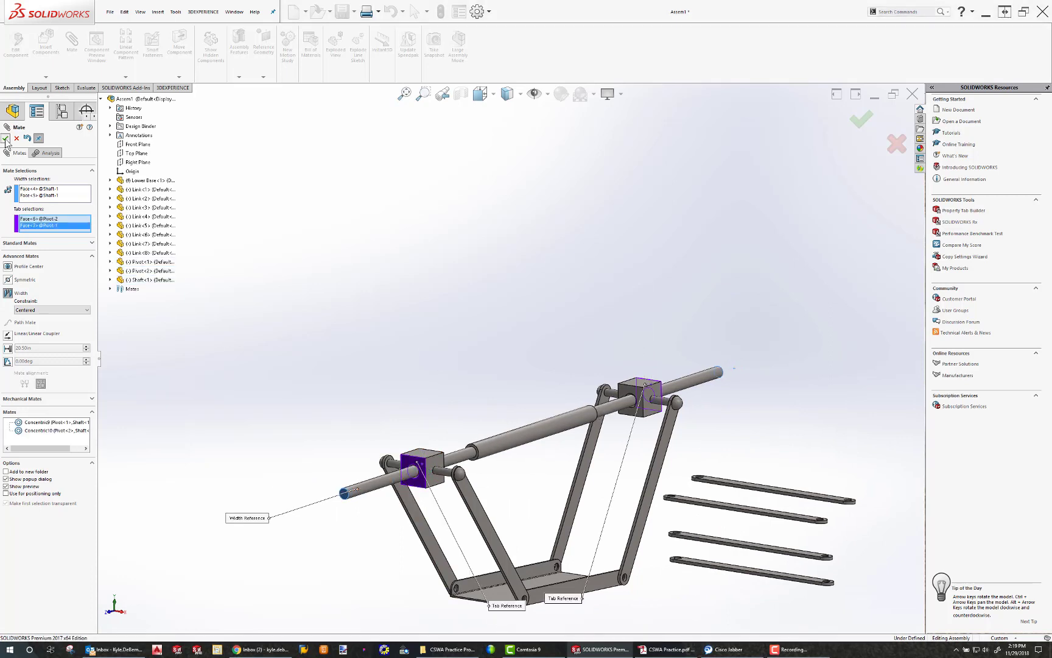
{"action": "key", "text": "Escape"}
- Move the shaft to test how the partly mated linkage swings
{"action": "middle_click_drag", "start_coordinate": [655, 422], "coordinate": [608, 409]}
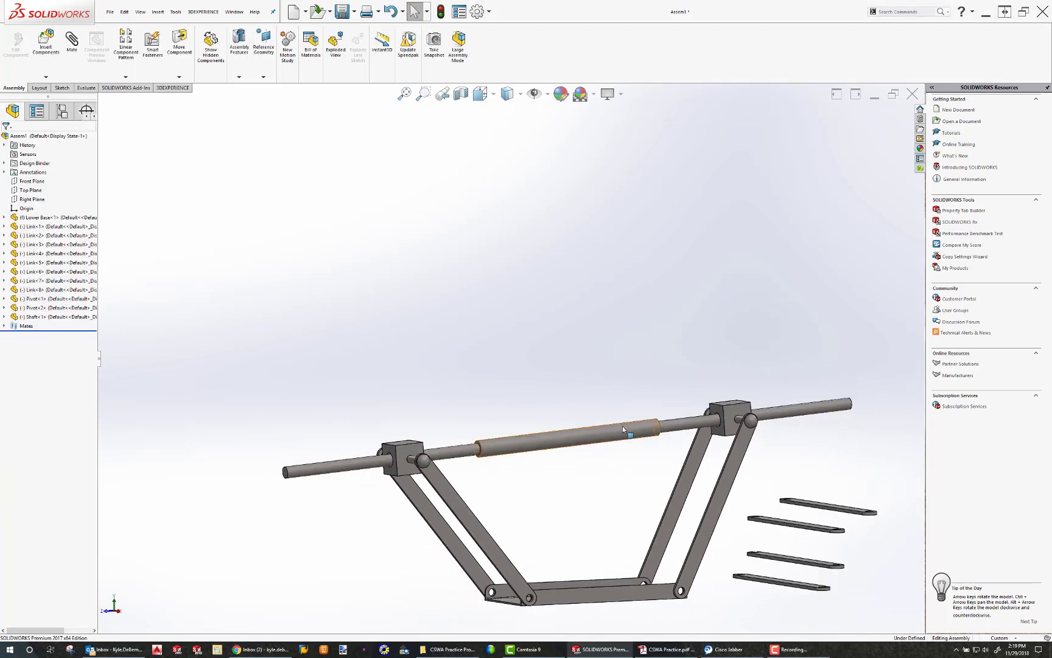
{"action": "left_click_drag", "start_coordinate": [623, 426], "coordinate": [674, 460]}
{"action": "key", "text": "Escape"}
{"action": "middle_click_drag", "start_coordinate": [674, 460], "coordinate": [567, 449]}
{"action": "left_click", "coordinate": [613, 402]}
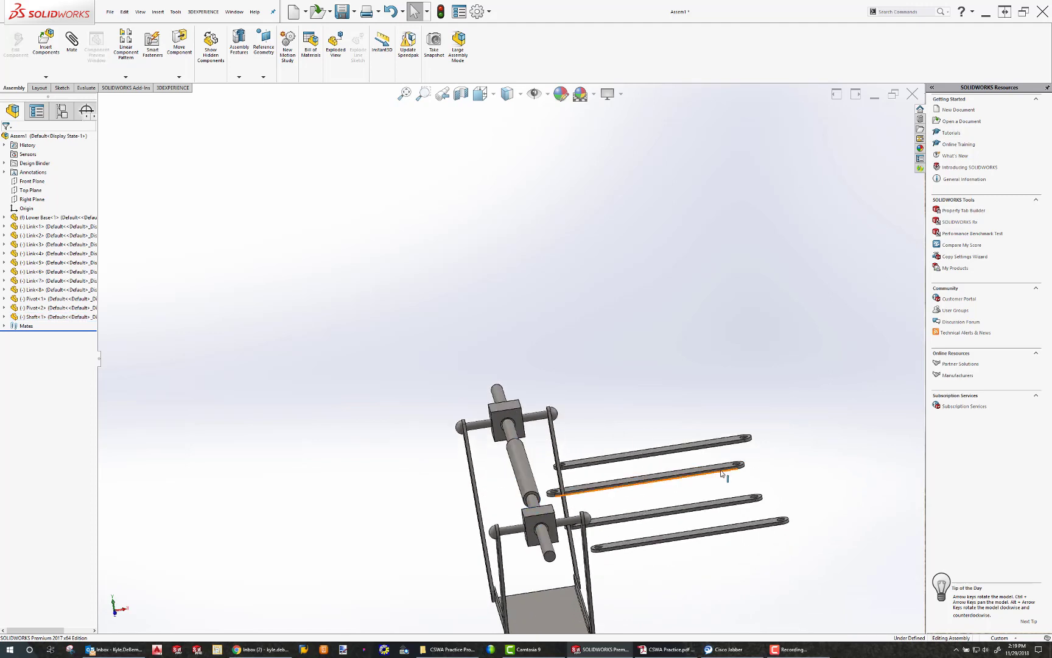
- Add a concentric mate between an end hole of Link<7> and the Pivot<2> pin that carries Link<3>
{"action": "middle_click_drag", "start_coordinate": [719, 534], "coordinate": [649, 582]}
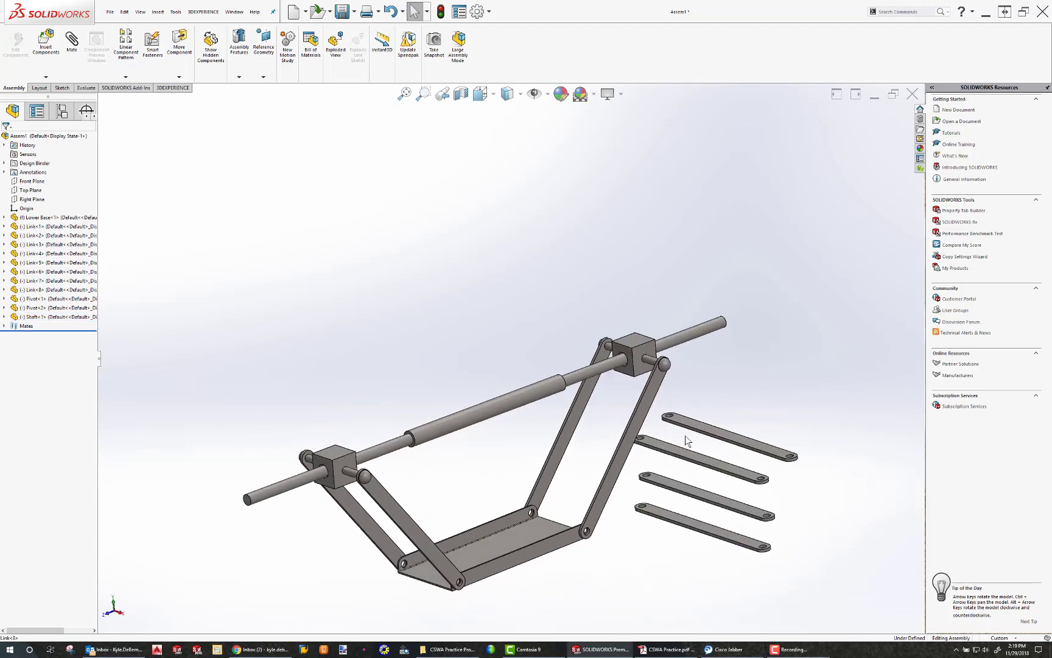
{"action": "scroll", "coordinate": [687, 440], "scroll_direction": "down", "scroll_amount": 5}
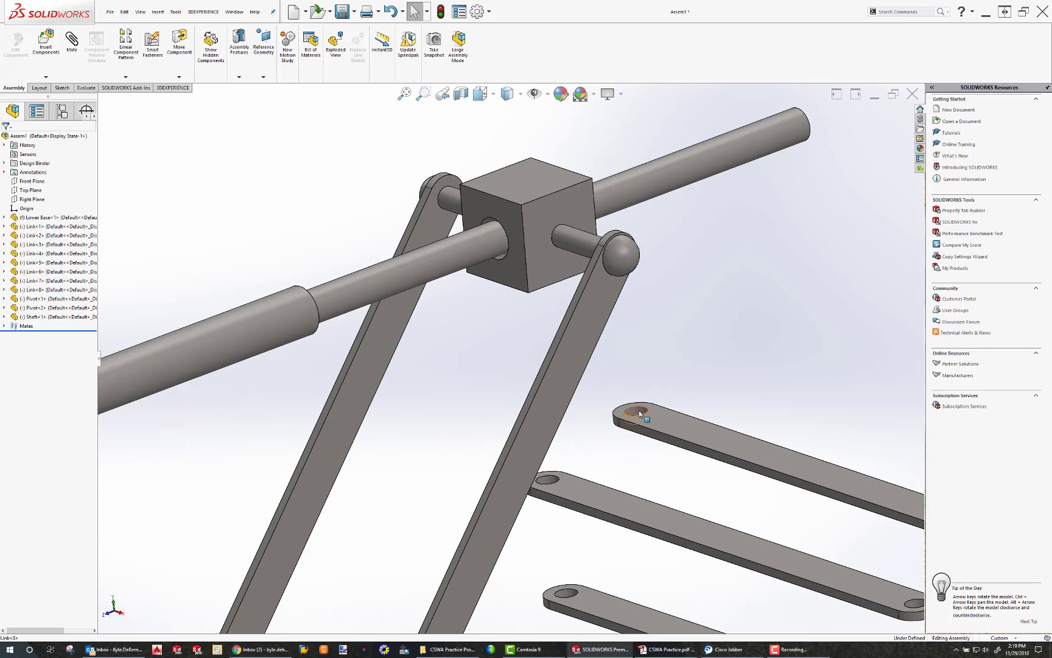
{"action": "left_click", "coordinate": [638, 408]}
{"action": "left_click", "coordinate": [579, 242], "text": "ctrl"}
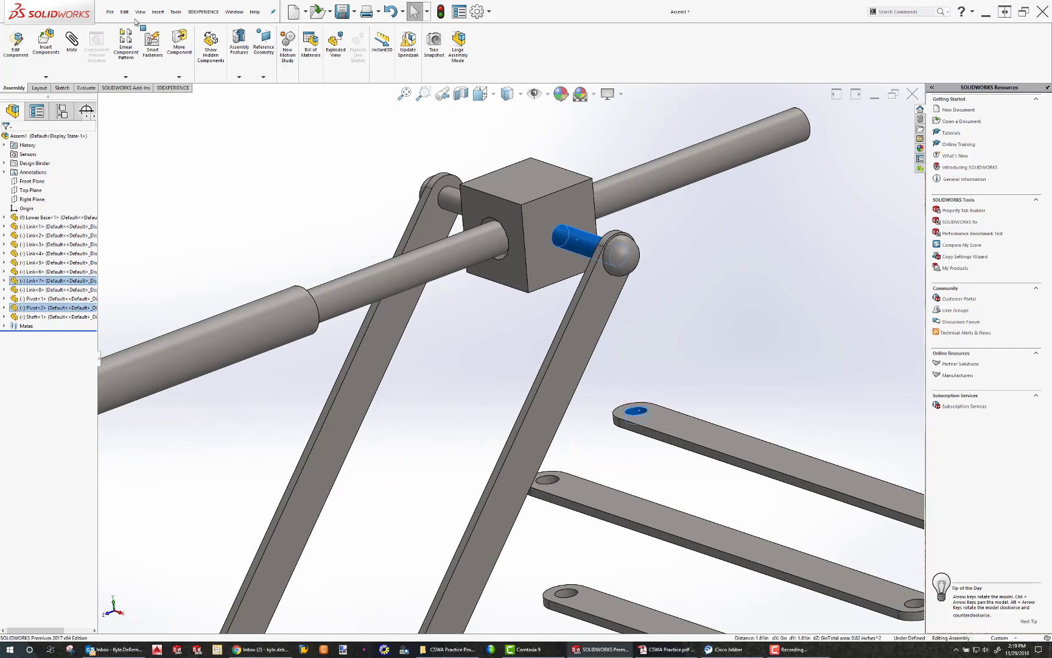
{"action": "left_click", "coordinate": [69, 44]}
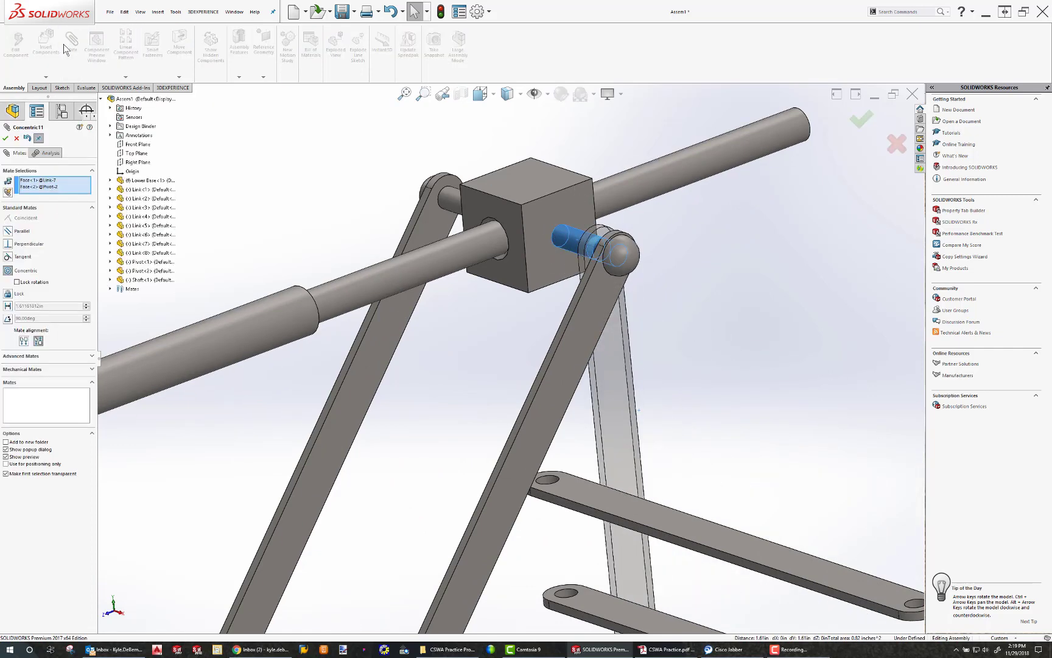
- Add a coincident mate between the inner face of Link<3> and the adjoining flat face of Link<7>
{"action": "middle_click_drag", "start_coordinate": [646, 234], "coordinate": [688, 271]}
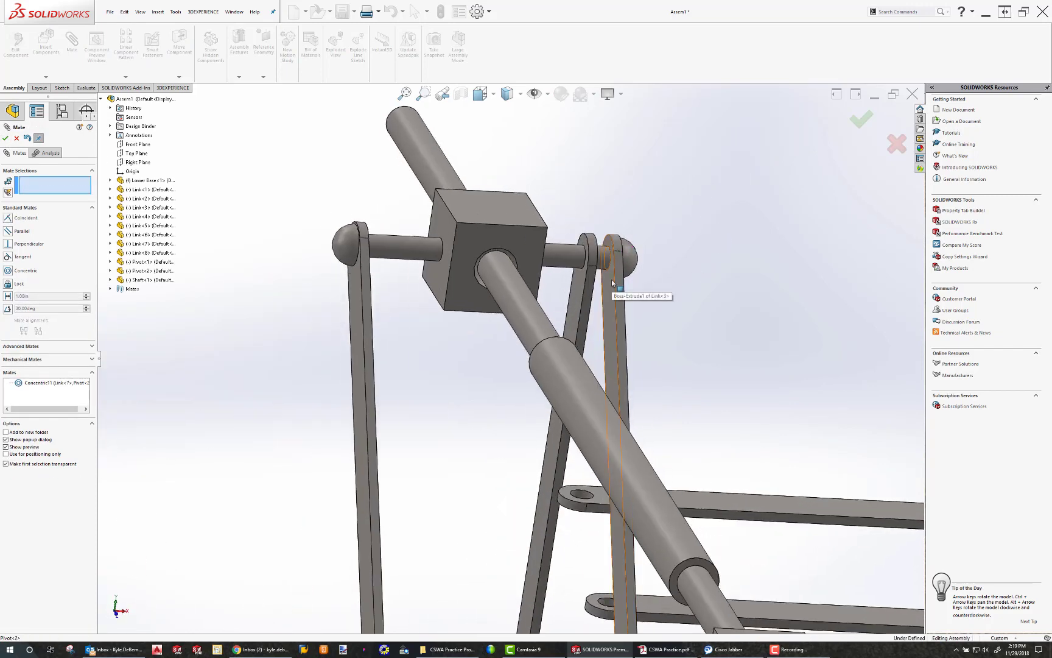
{"action": "left_click", "coordinate": [613, 283]}
{"action": "middle_click_drag", "start_coordinate": [613, 282], "coordinate": [579, 247]}
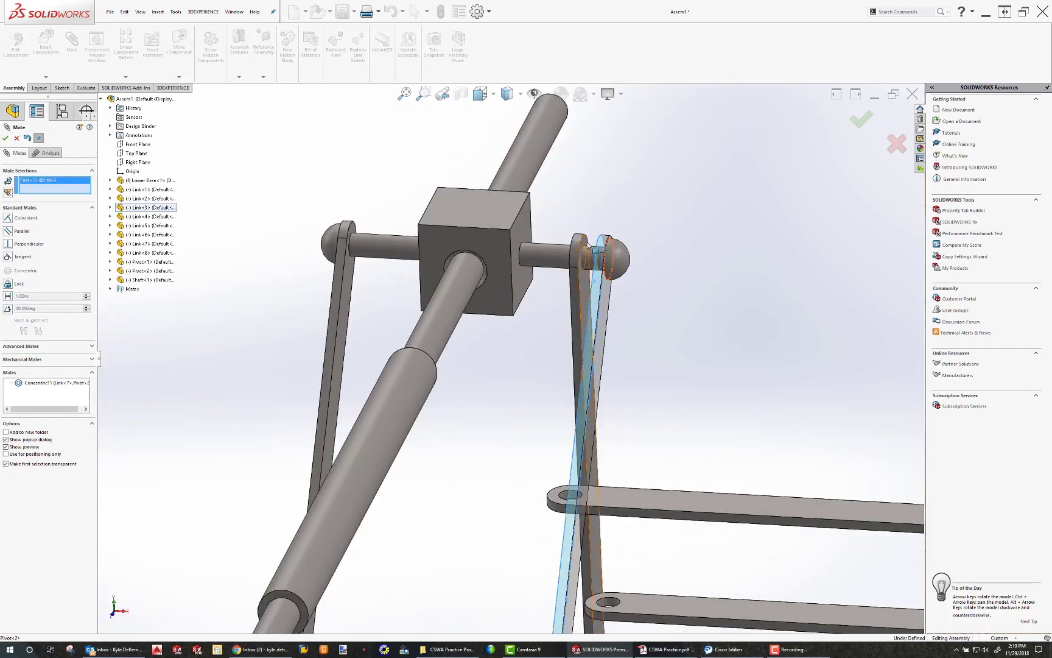
{"action": "left_click", "coordinate": [586, 242]}
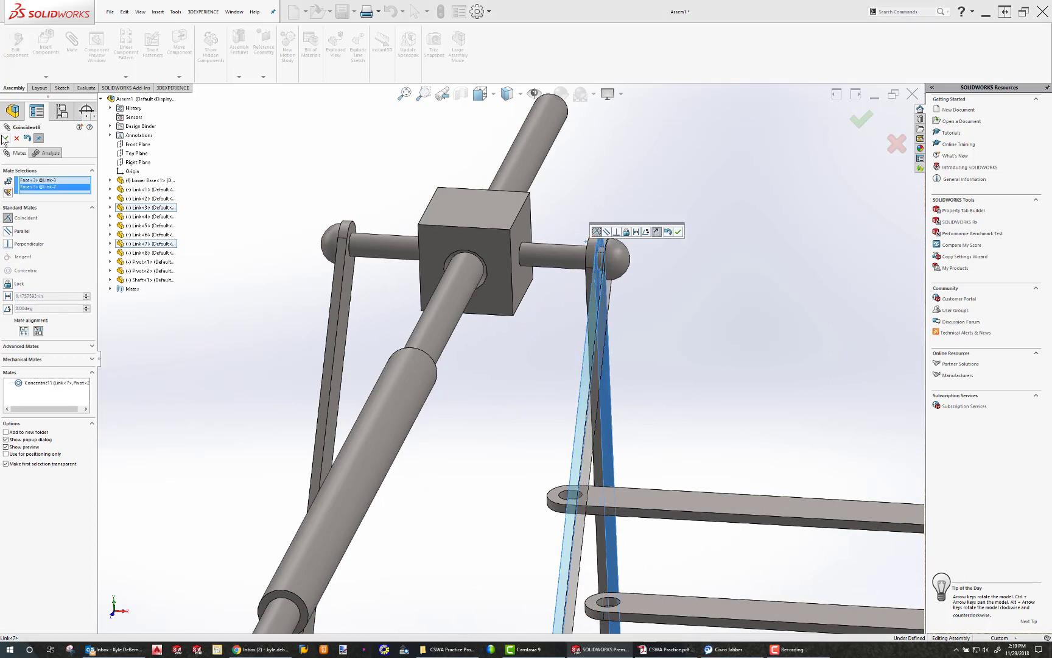
{"action": "left_click", "coordinate": [4, 138]}
- Add a coincident mate between a flat face of Link<5> and the inner face of Link<4> at Pivot<2>
{"action": "left_click", "coordinate": [620, 496]}
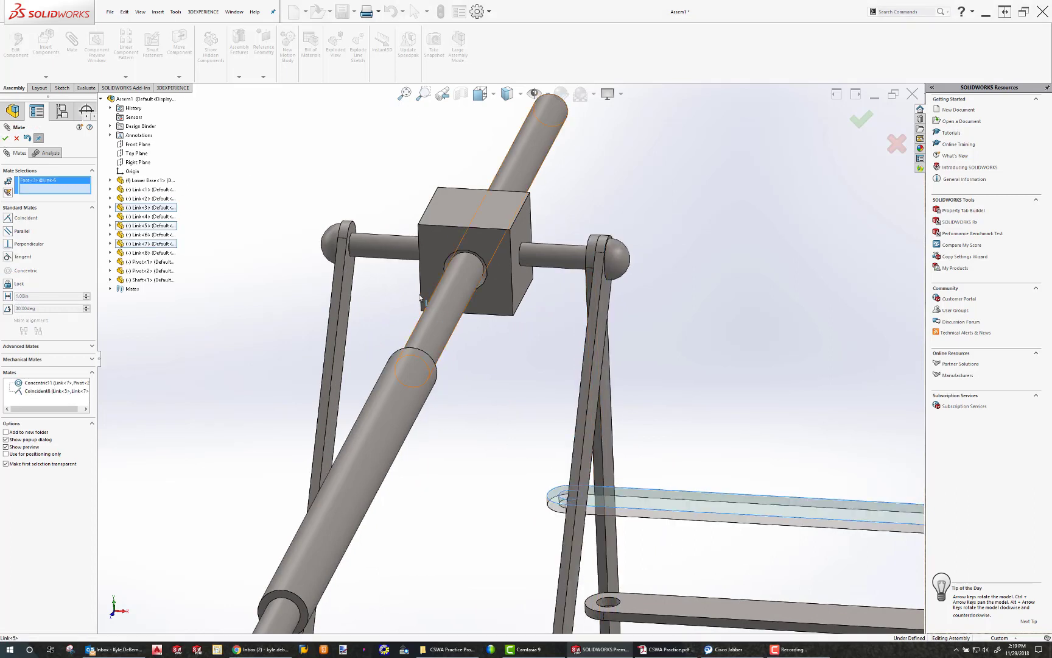
{"action": "left_click", "coordinate": [354, 230]}
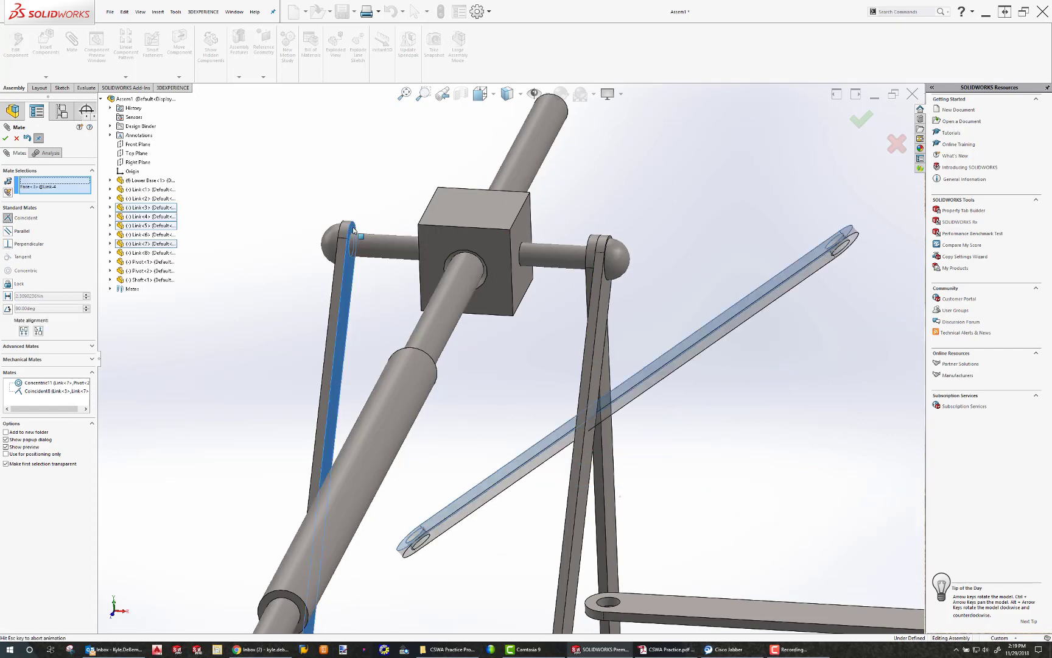
{"action": "left_click", "coordinate": [343, 217]}
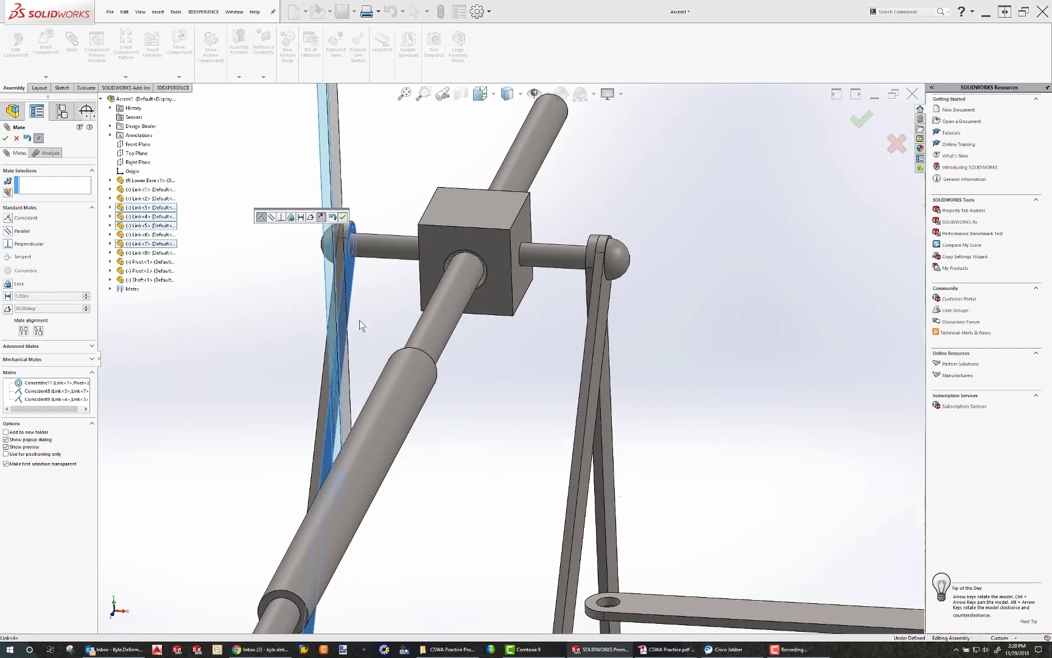
- Add a concentric mate between an end hole of Link<5> and the Pivot<2> pin that carries Link<4>
{"action": "middle_click_drag", "start_coordinate": [367, 362], "coordinate": [338, 381]}
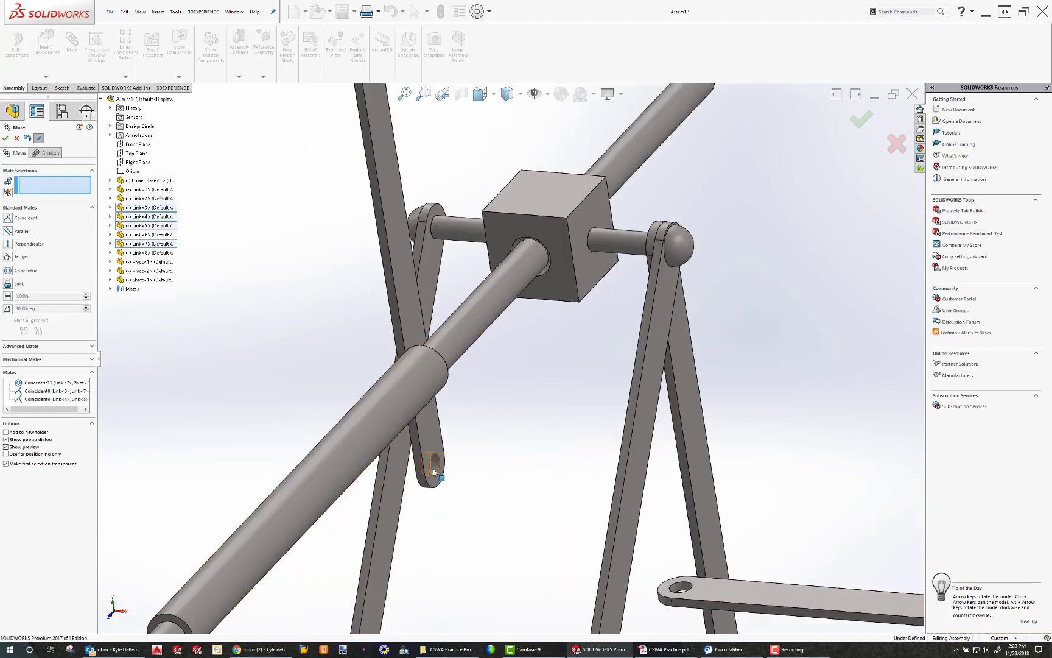
{"action": "left_click", "coordinate": [431, 467]}
{"action": "left_click", "coordinate": [442, 228]}
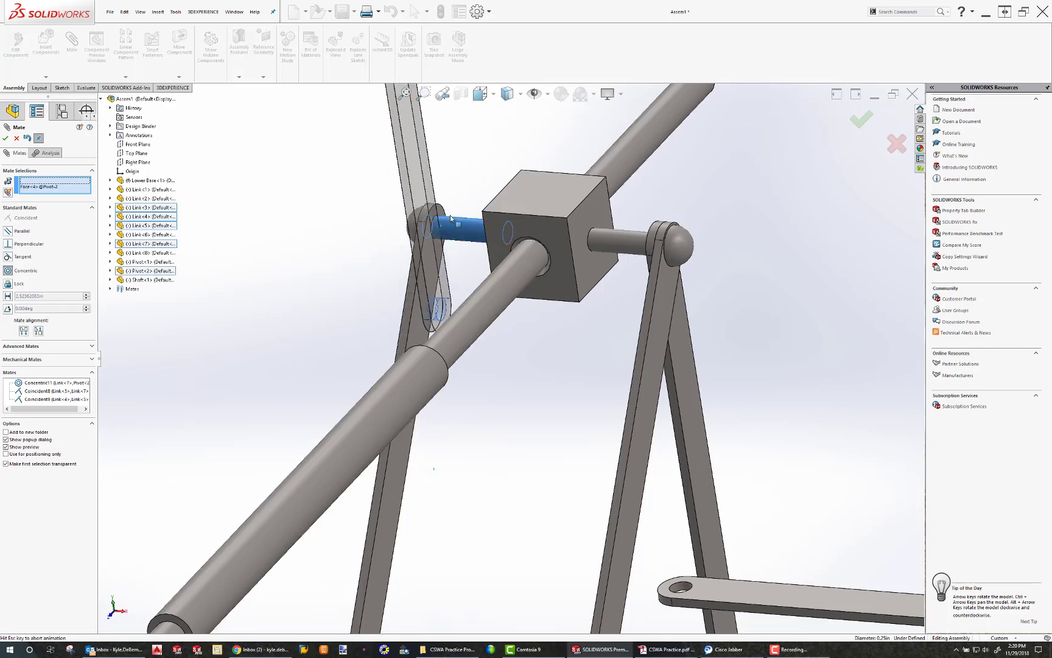
{"action": "left_click", "coordinate": [347, 195]}
- Add a coincident mate between a flat face of Link<8> and the inner face of Link<2> at Pivot<1>
{"action": "scroll", "coordinate": [494, 296], "scroll_direction": "up", "scroll_amount": 10}
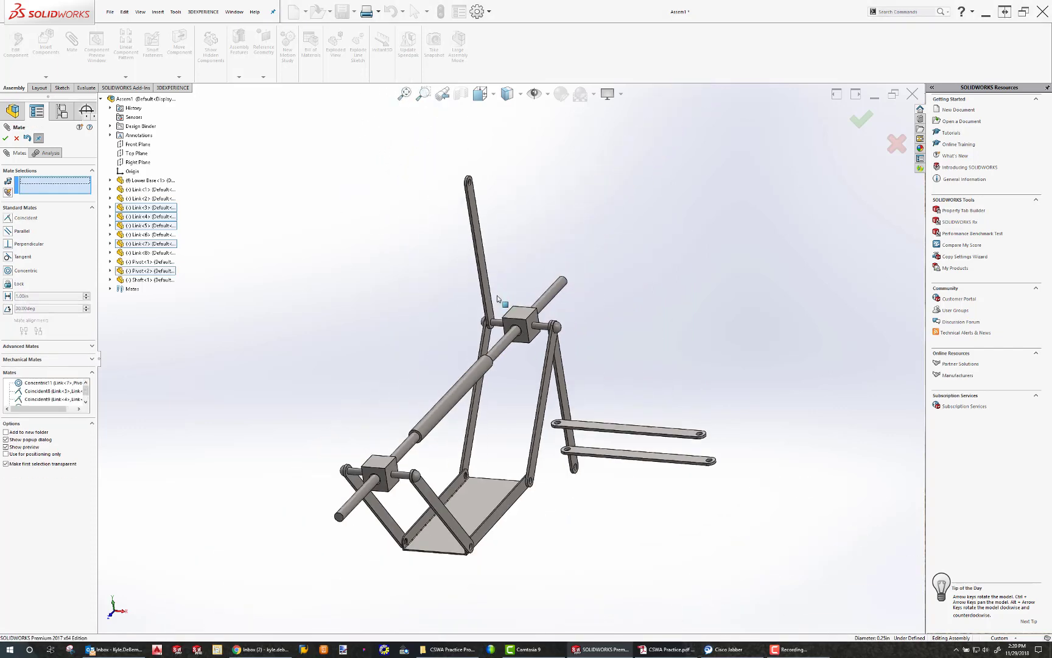
{"action": "left_click", "coordinate": [558, 415]}
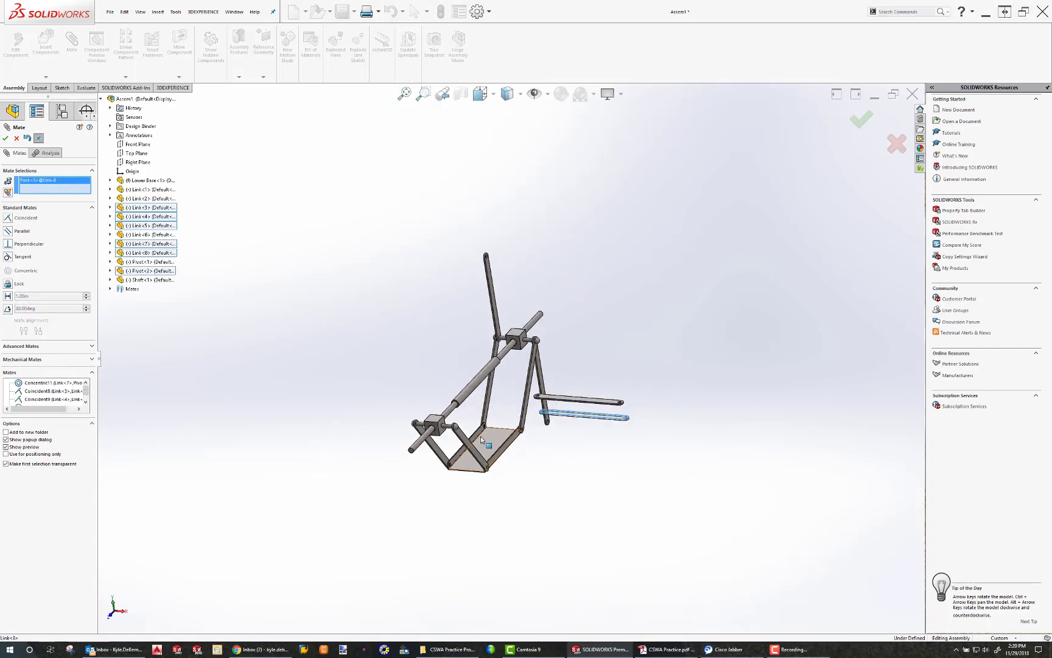
{"action": "middle_click_drag", "start_coordinate": [480, 436], "coordinate": [516, 410]}
{"action": "scroll", "coordinate": [515, 411], "scroll_direction": "down", "scroll_amount": 5}
{"action": "scroll", "coordinate": [515, 410], "scroll_direction": "down", "scroll_amount": 6}
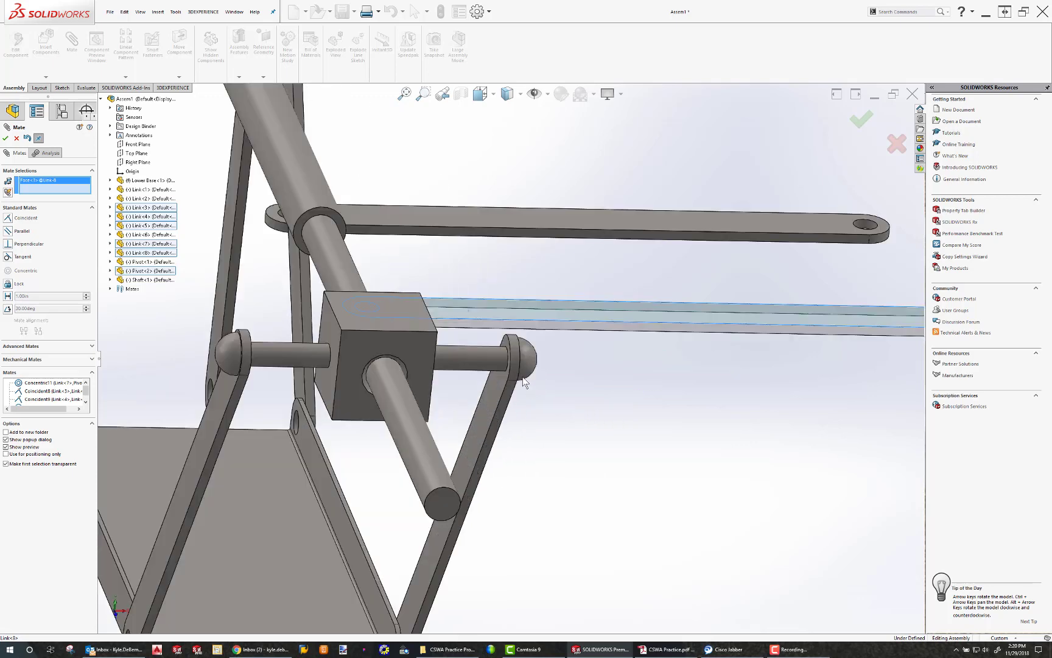
{"action": "left_click", "coordinate": [476, 387]}
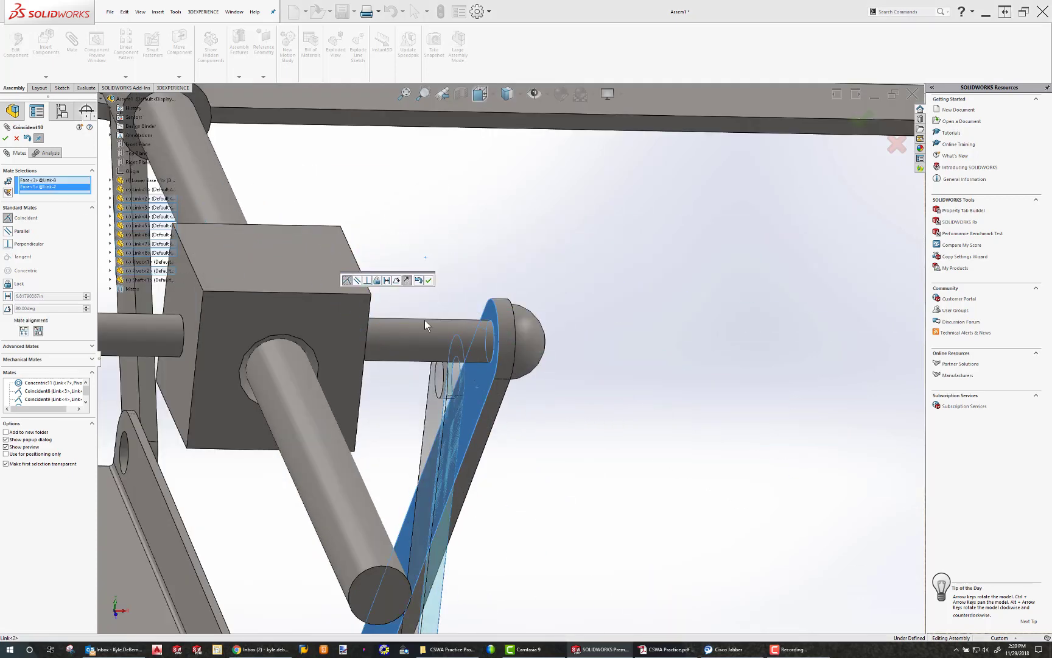
{"action": "left_click", "coordinate": [430, 280]}
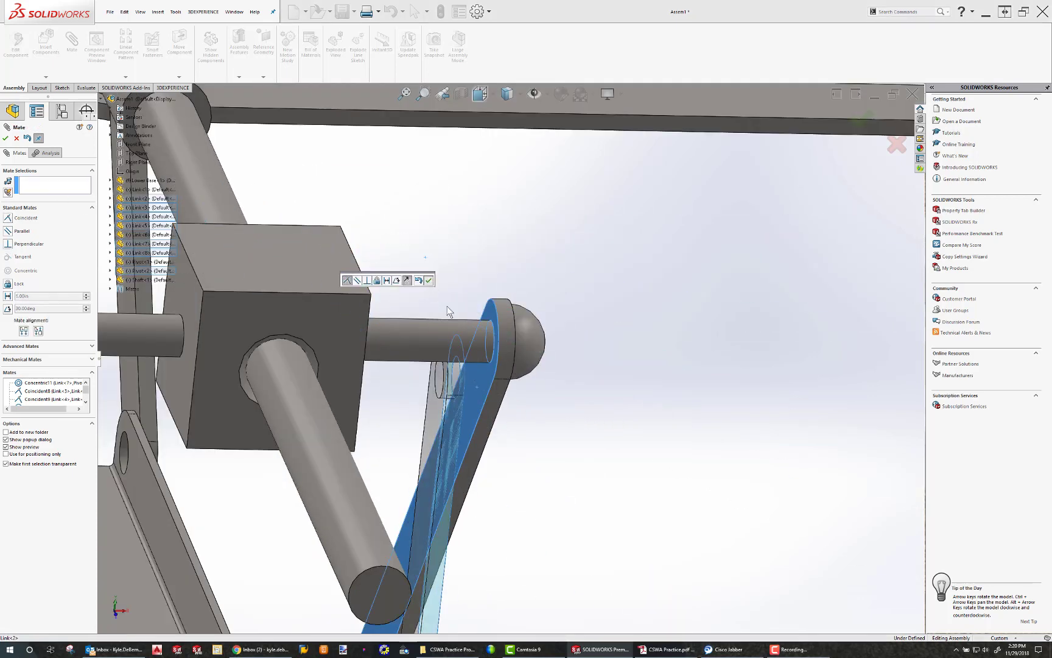
- Add a concentric mate between the end hole of Link<8> and the Pivot<1> pin that carries Link<2>
{"action": "left_click", "coordinate": [478, 345]}
{"action": "left_click", "coordinate": [441, 381]}
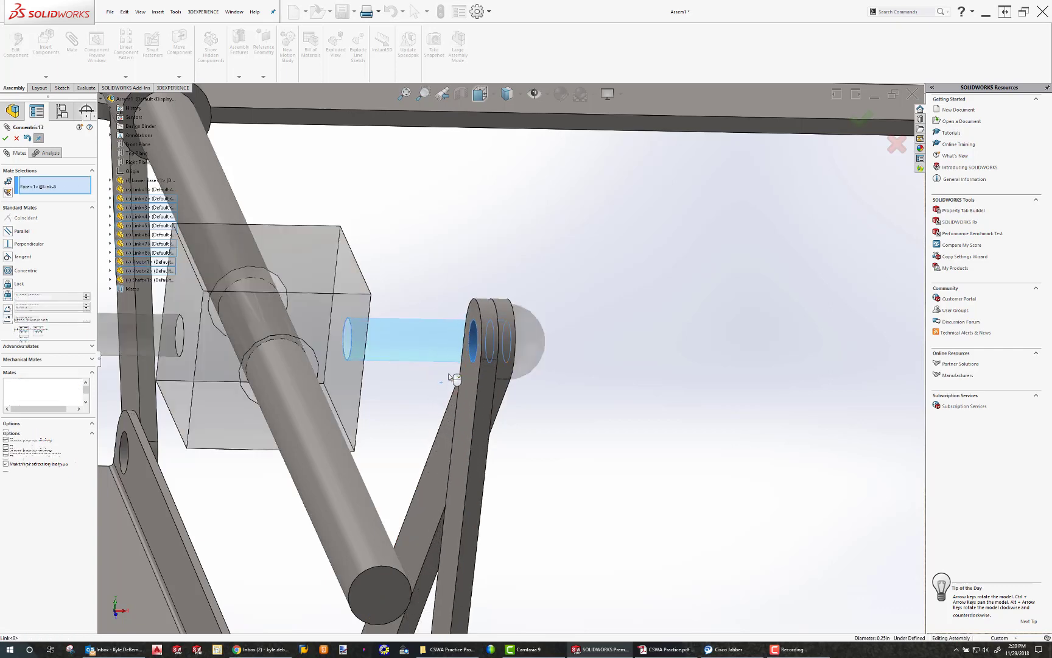
{"action": "left_click", "coordinate": [431, 396]}
{"action": "scroll", "coordinate": [400, 373], "scroll_direction": "up", "scroll_amount": 5}
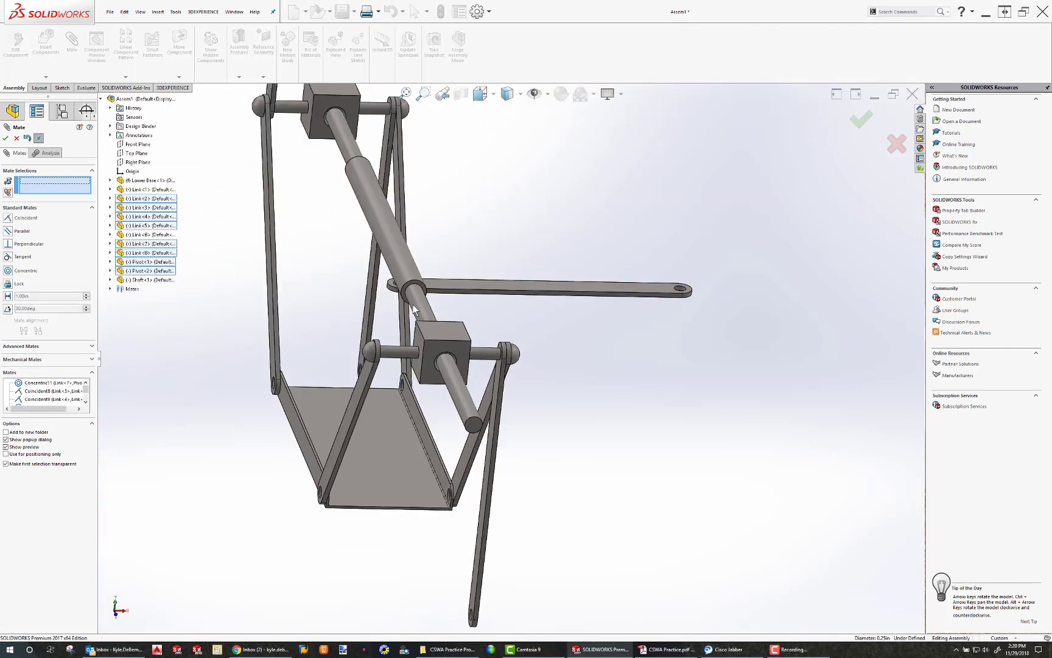
- Add a coincident mate between a flat face of Link<6> and the inner face of Link<1> at Pivot<1>
{"action": "left_click", "coordinate": [443, 283]}
{"action": "middle_click_drag", "start_coordinate": [413, 354], "coordinate": [353, 329]}
{"action": "scroll", "coordinate": [395, 365], "scroll_direction": "down", "scroll_amount": 3}
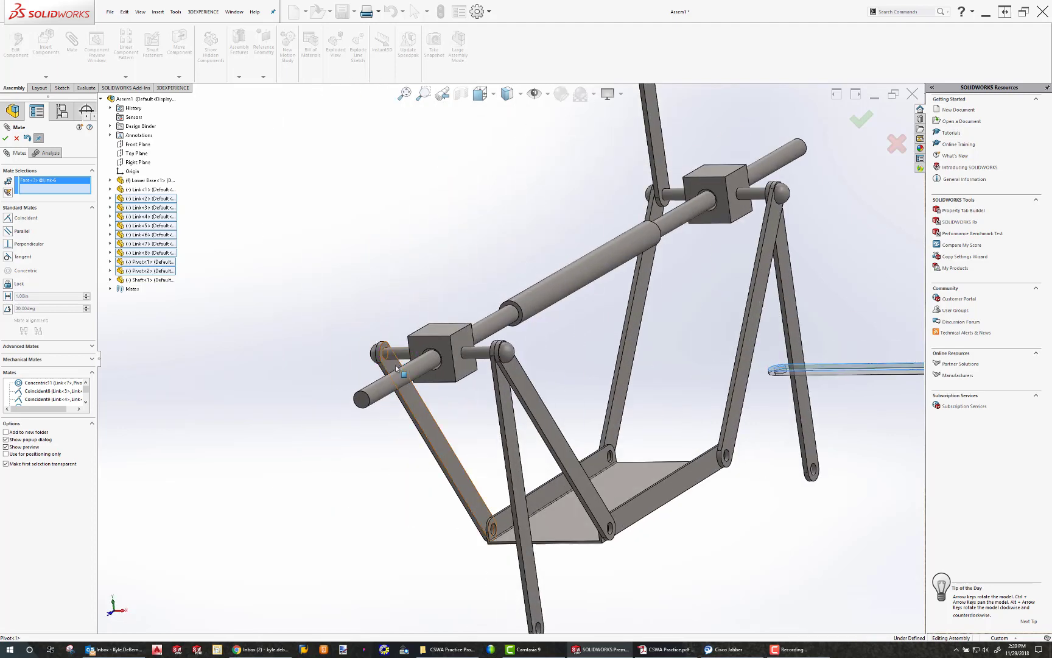
{"action": "left_click", "coordinate": [390, 367]}
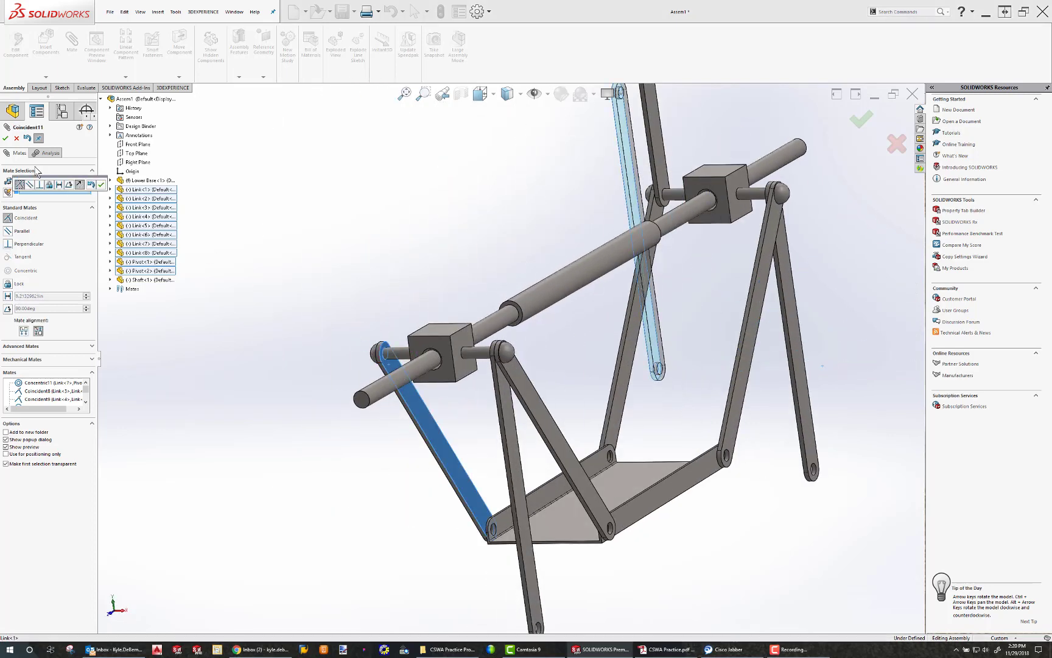
{"action": "left_click", "coordinate": [6, 138]}
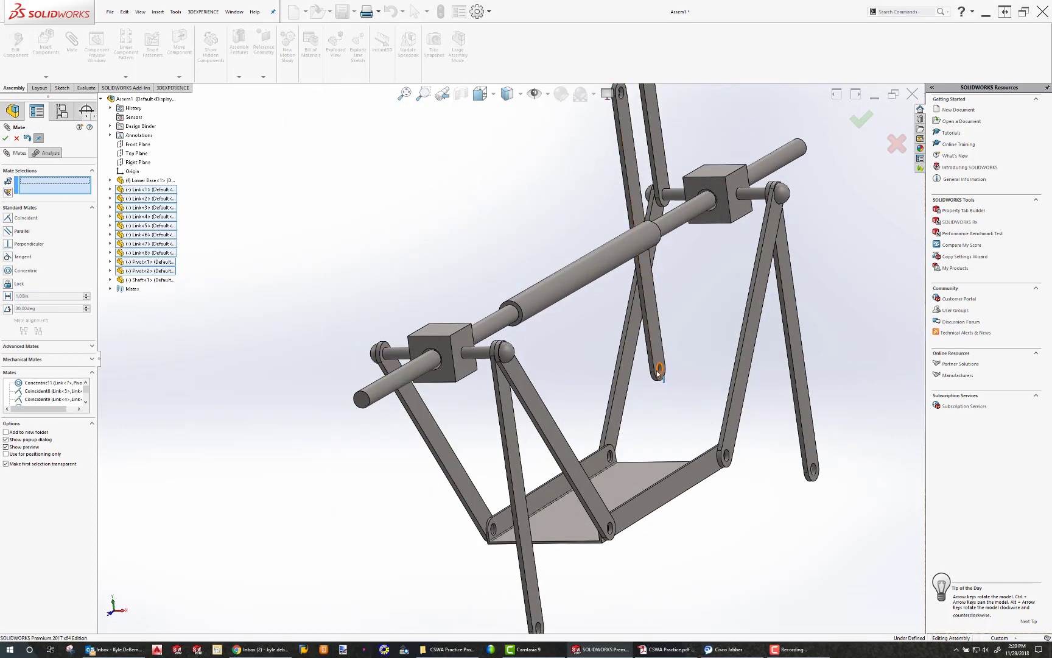
- Add a concentric mate between an end hole of Link<6> and the Pivot<1> pin that carries Link<1>, and finish mating
{"action": "scroll", "coordinate": [660, 372], "scroll_direction": "down", "scroll_amount": 4}
{"action": "left_click", "coordinate": [612, 371]}
{"action": "scroll", "coordinate": [535, 375], "scroll_direction": "up", "scroll_amount": 5}
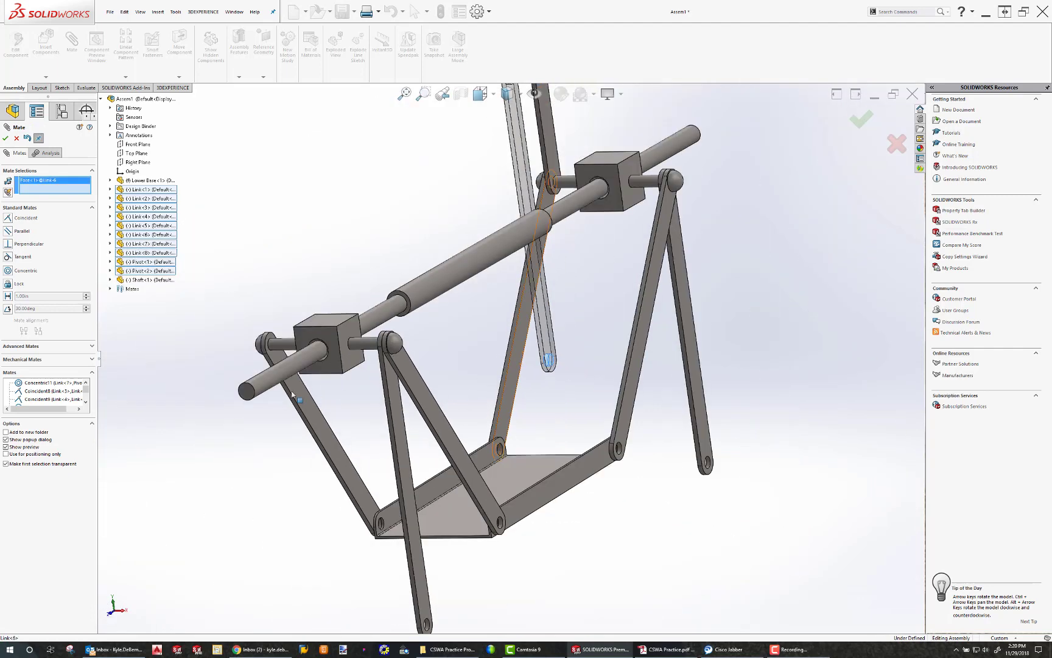
{"action": "scroll", "coordinate": [293, 342], "scroll_direction": "down", "scroll_amount": 5}
{"action": "left_click", "coordinate": [343, 341]}
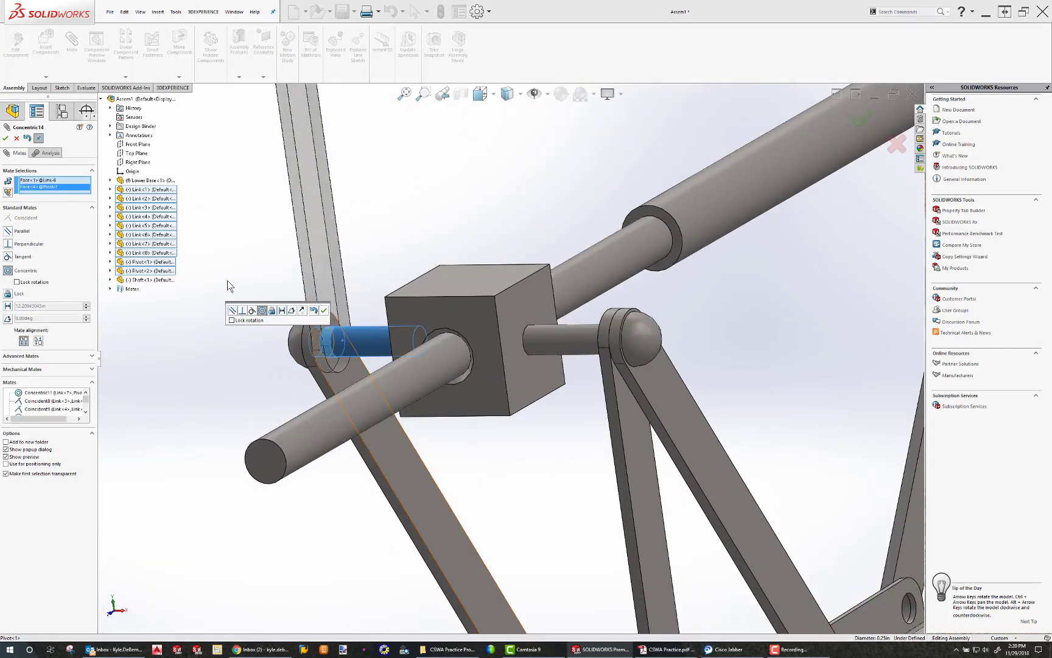
{"action": "left_click", "coordinate": [6, 137]}
{"action": "scroll", "coordinate": [473, 314], "scroll_direction": "up", "scroll_amount": 10}
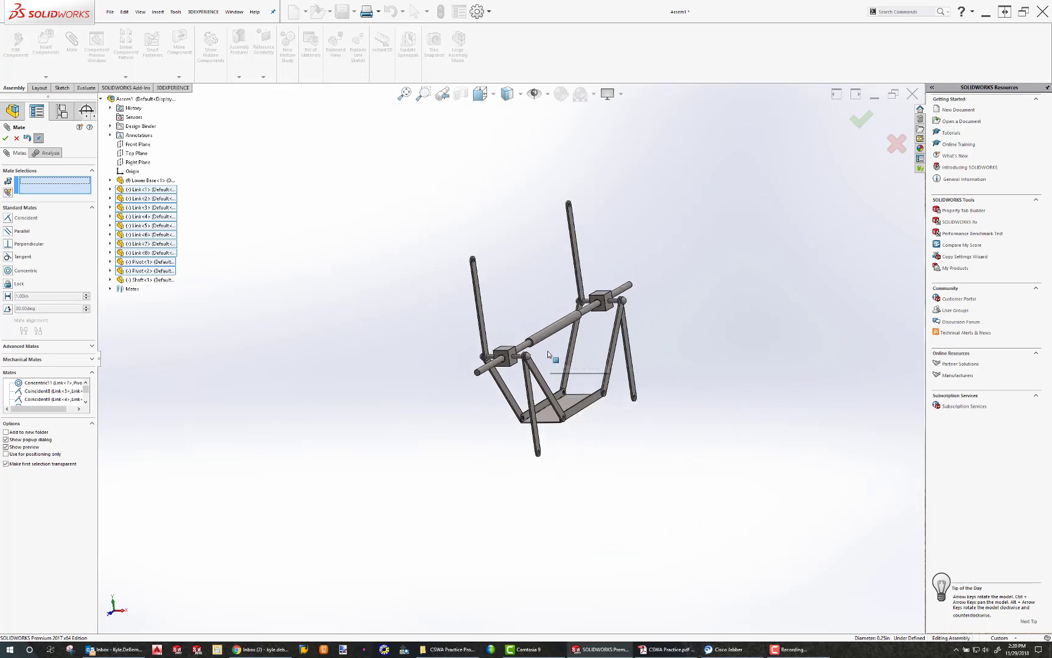
{"action": "middle_click_drag", "start_coordinate": [473, 314], "coordinate": [474, 339]}
{"action": "left_click", "coordinate": [861, 120]}
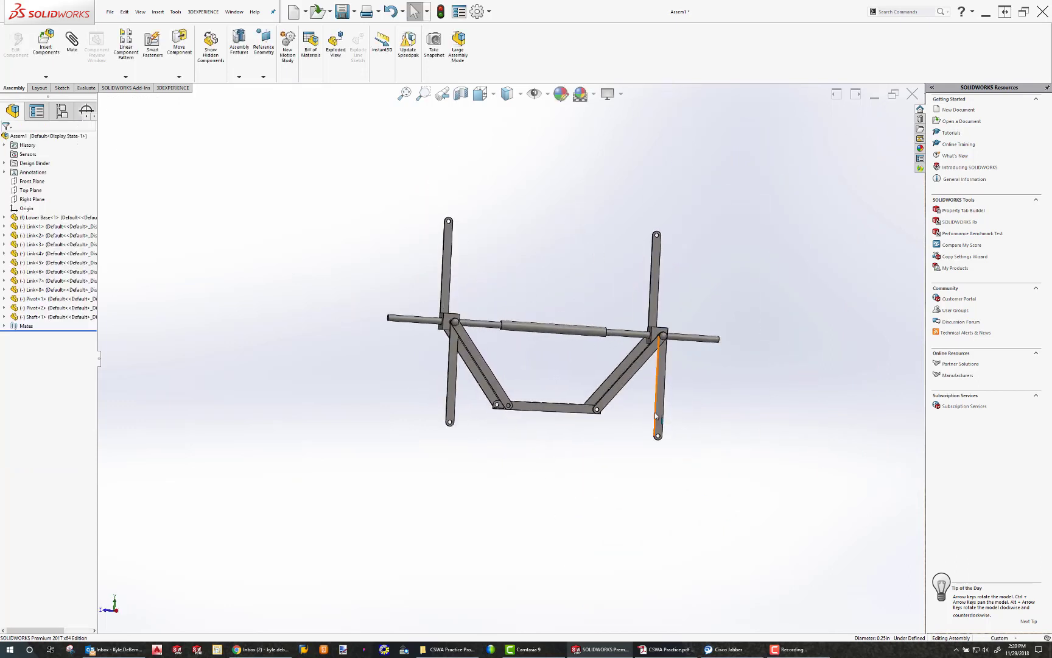
- Swing Link<7> upward, and move Pivot<2> and the shaft so the pivots sit above the lower base
{"action": "left_click_drag", "start_coordinate": [662, 406], "coordinate": [535, 258]}
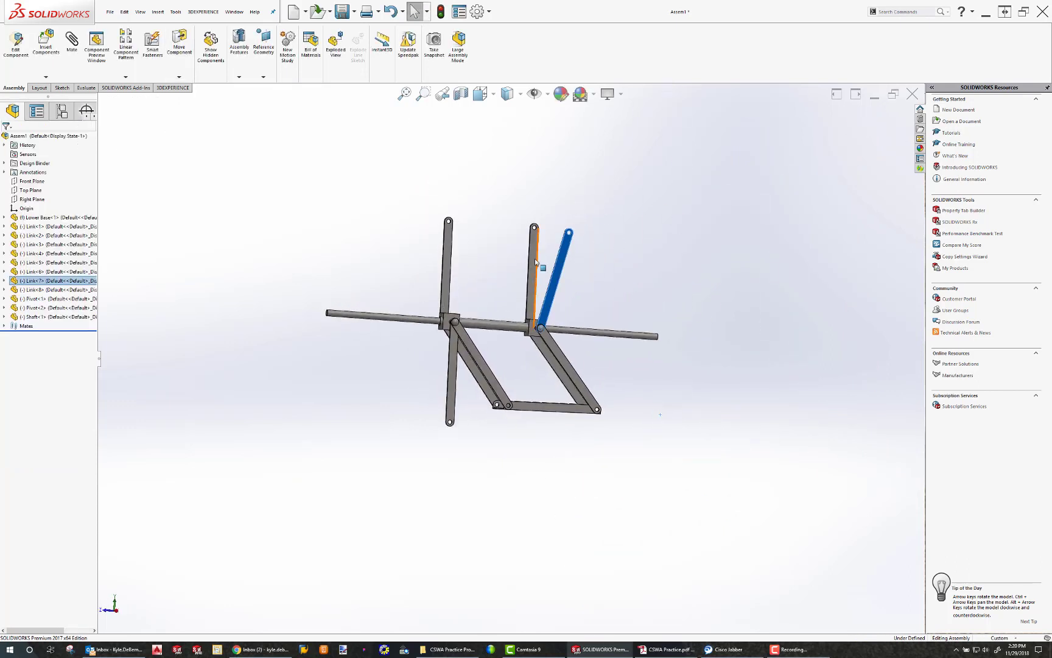
{"action": "left_click_drag", "start_coordinate": [509, 329], "coordinate": [657, 338]}
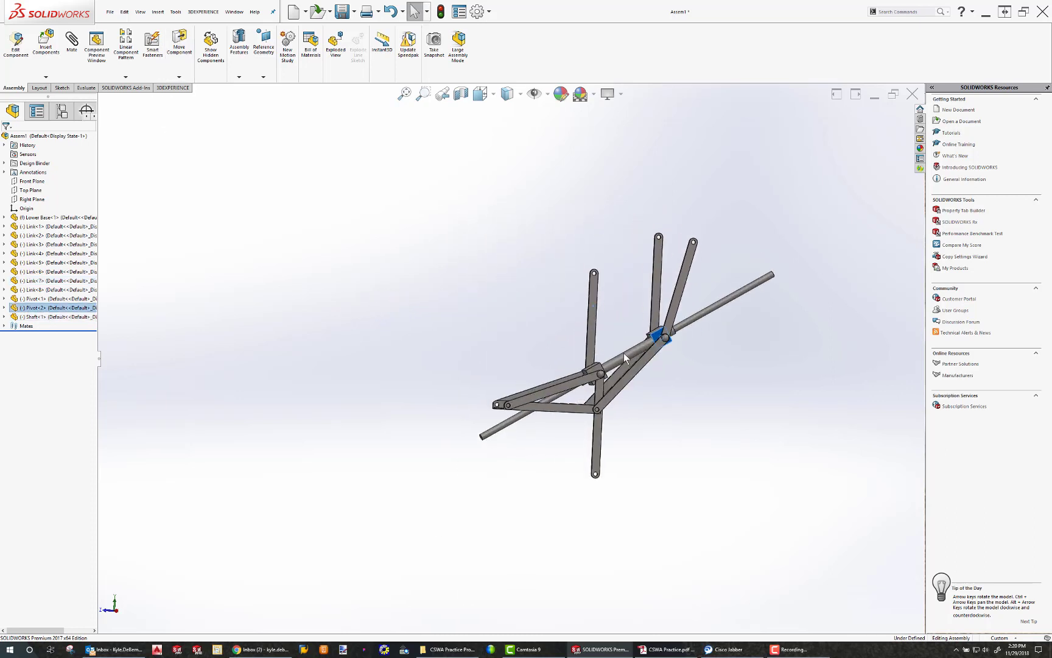
{"action": "left_click_drag", "start_coordinate": [595, 342], "coordinate": [509, 317]}
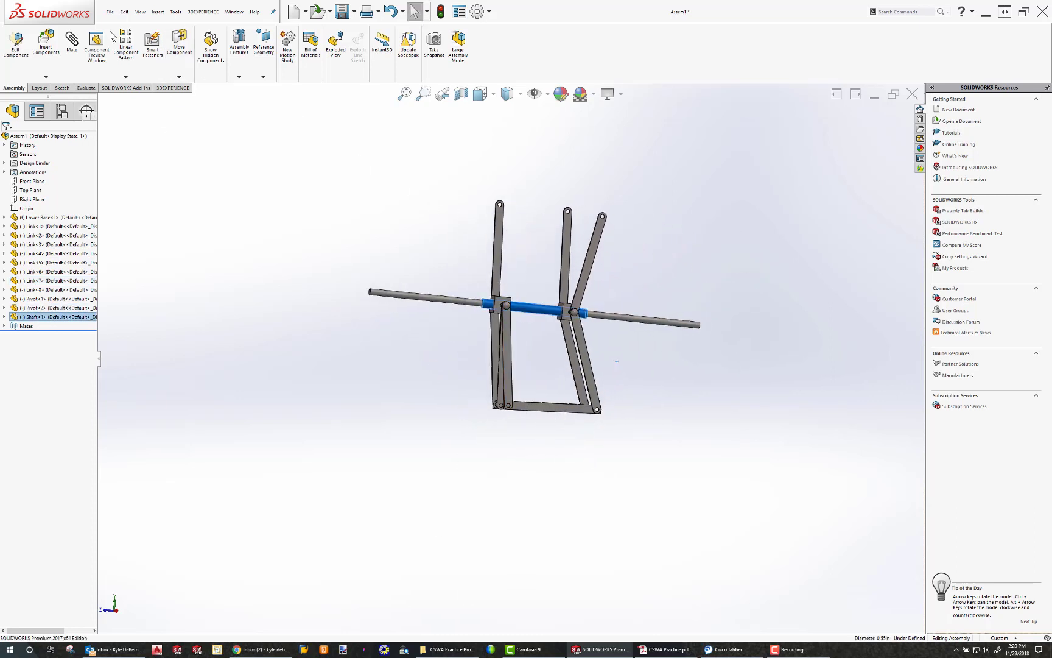
- Insert the Upper Base part and place it among the upper links, just above the shaft
{"action": "left_click", "coordinate": [47, 48]}
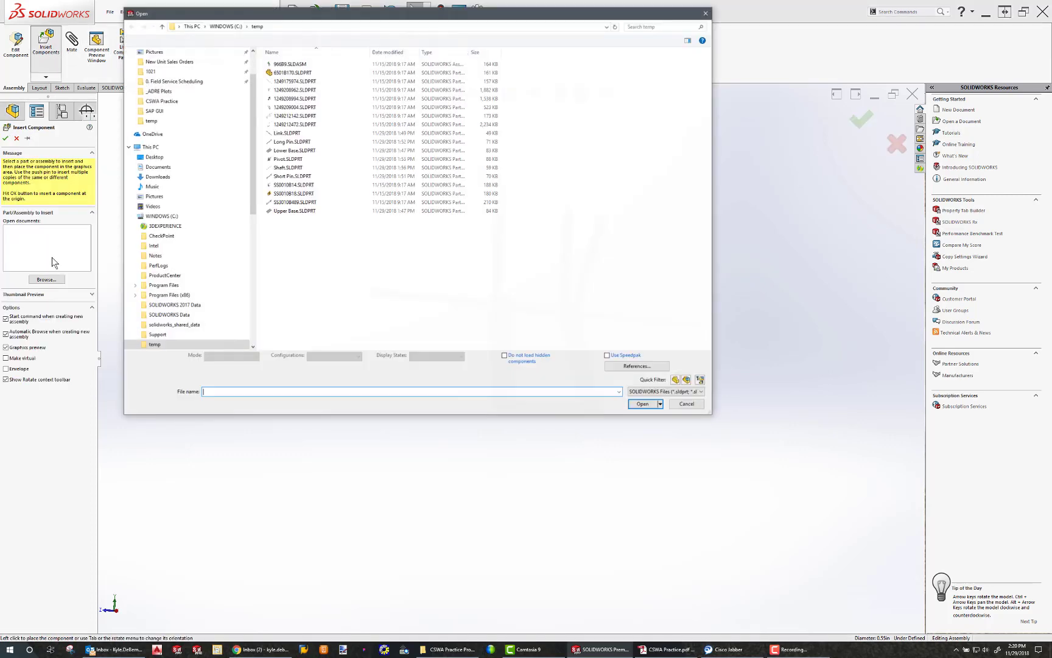
{"action": "left_click", "coordinate": [288, 211]}
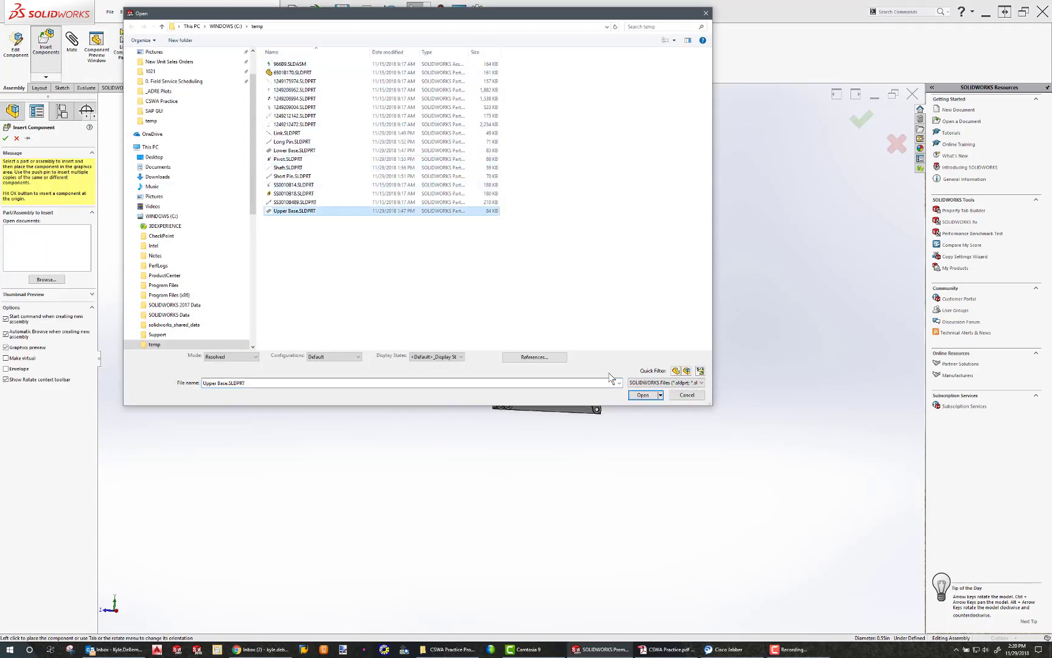
{"action": "left_click", "coordinate": [634, 393]}
{"action": "middle_click_drag", "start_coordinate": [492, 205], "coordinate": [535, 276]}
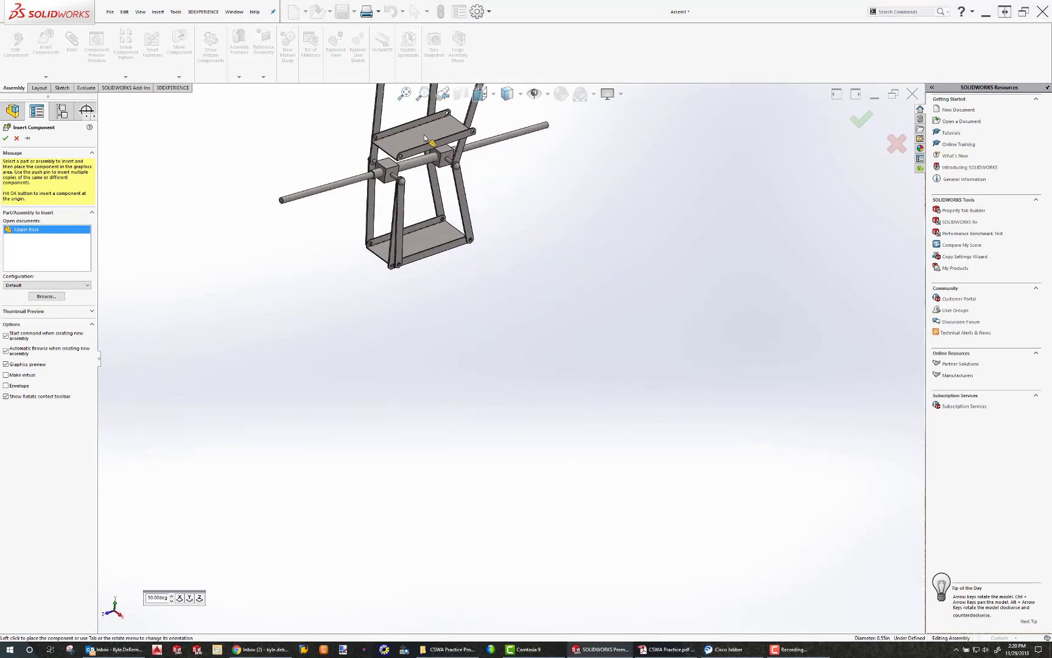
{"action": "left_click", "coordinate": [425, 136]}
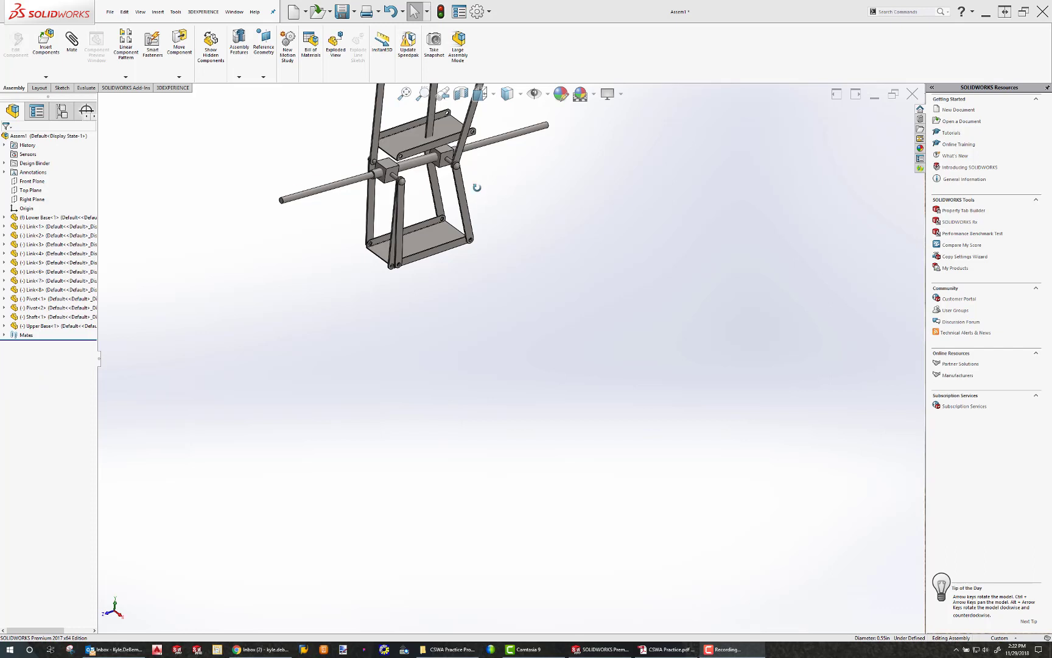
- Move the Upper Base up to the free ends of the upper links
{"action": "middle_click_drag", "start_coordinate": [477, 187], "coordinate": [481, 150]}
{"action": "scroll", "coordinate": [420, 176], "scroll_direction": "up", "scroll_amount": 6}
{"action": "scroll", "coordinate": [487, 299], "scroll_direction": "down", "scroll_amount": 4}
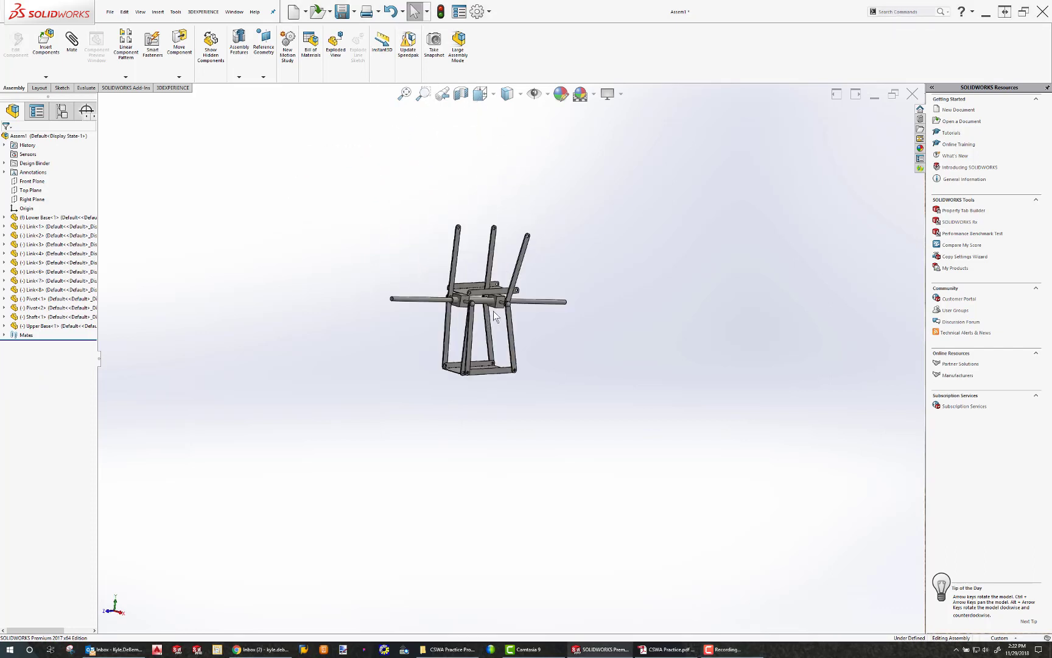
{"action": "scroll", "coordinate": [493, 311], "scroll_direction": "down", "scroll_amount": 4}
{"action": "middle_click_drag", "start_coordinate": [475, 282], "coordinate": [550, 297]}
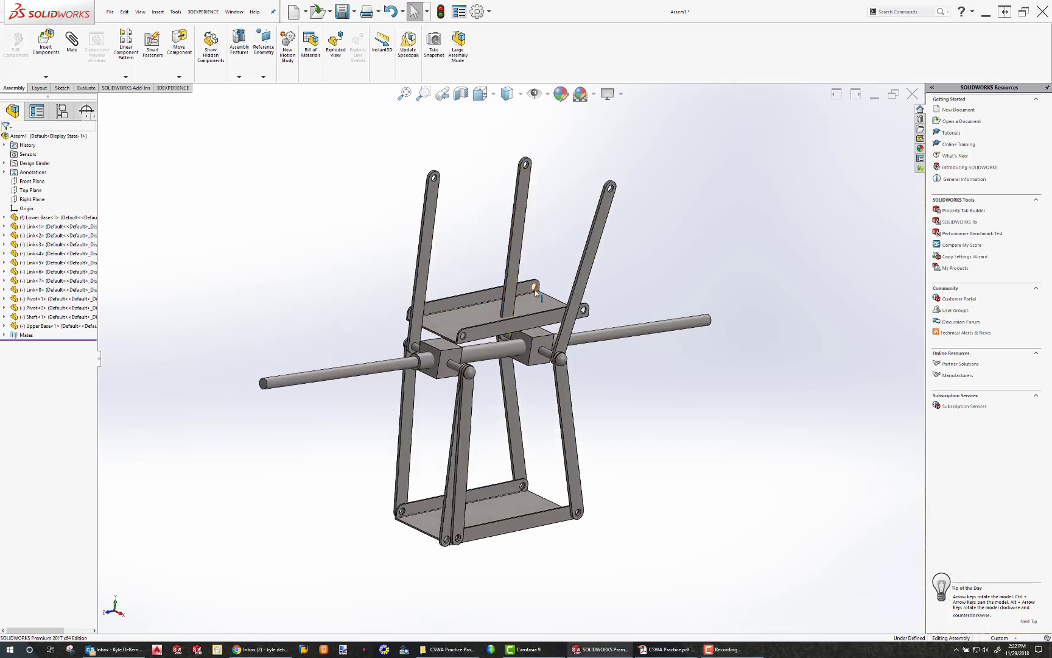
{"action": "left_click_drag", "start_coordinate": [461, 324], "coordinate": [474, 164]}
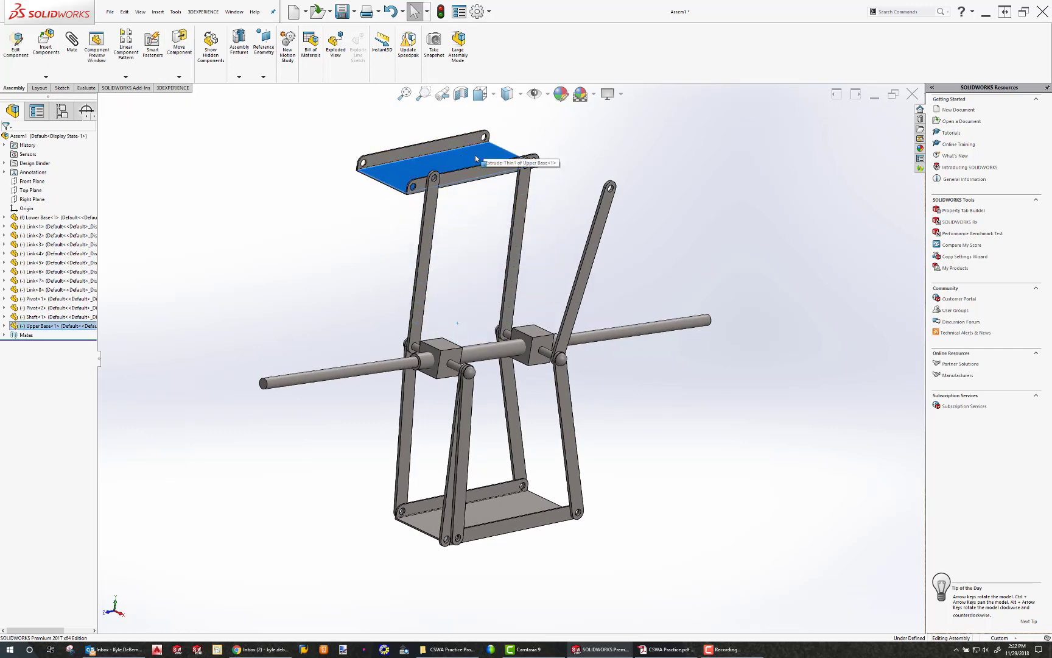
{"action": "scroll", "coordinate": [486, 154], "scroll_direction": "down", "scroll_amount": 5}
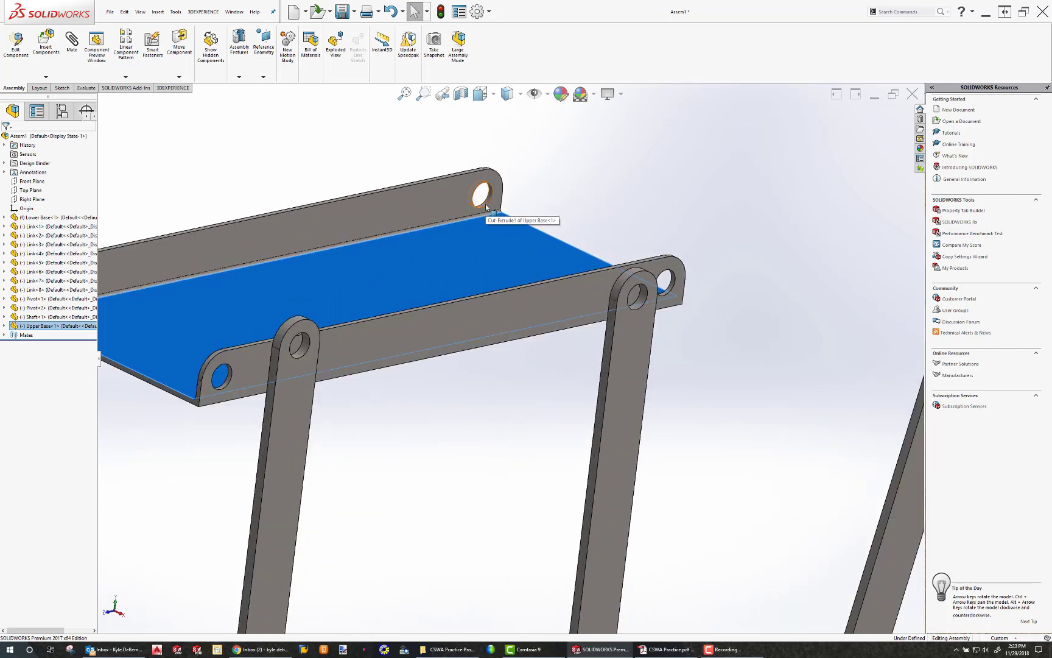
{"action": "left_click", "coordinate": [486, 207]}
{"action": "scroll", "coordinate": [437, 377], "scroll_direction": "up", "scroll_amount": 5}
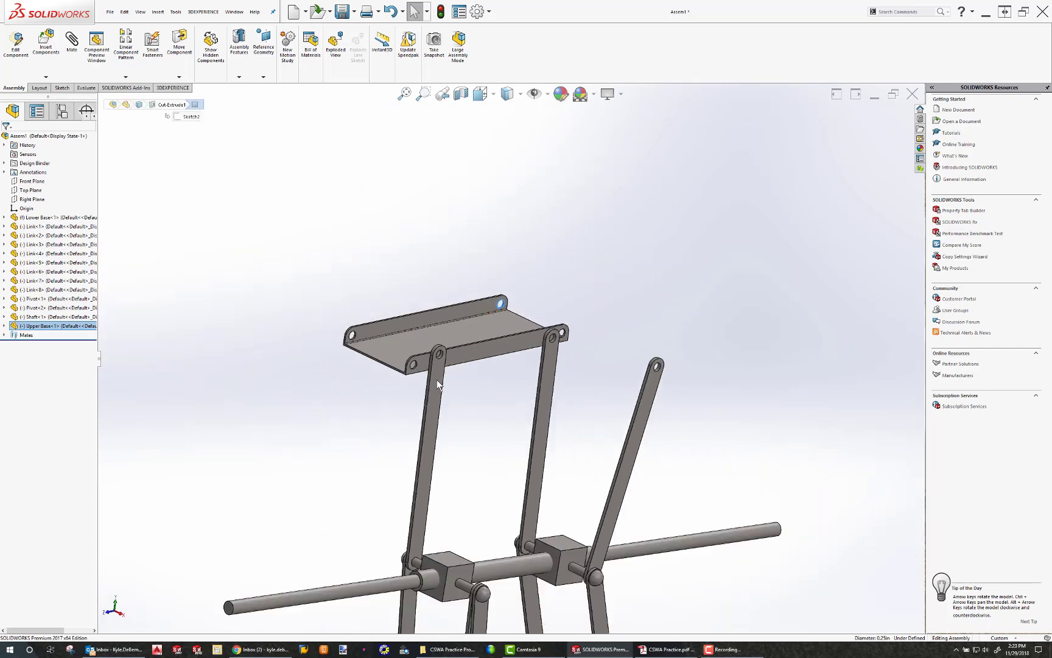
{"action": "scroll", "coordinate": [452, 381], "scroll_direction": "up", "scroll_amount": 1}
{"action": "scroll", "coordinate": [453, 382], "scroll_direction": "down", "scroll_amount": 4}
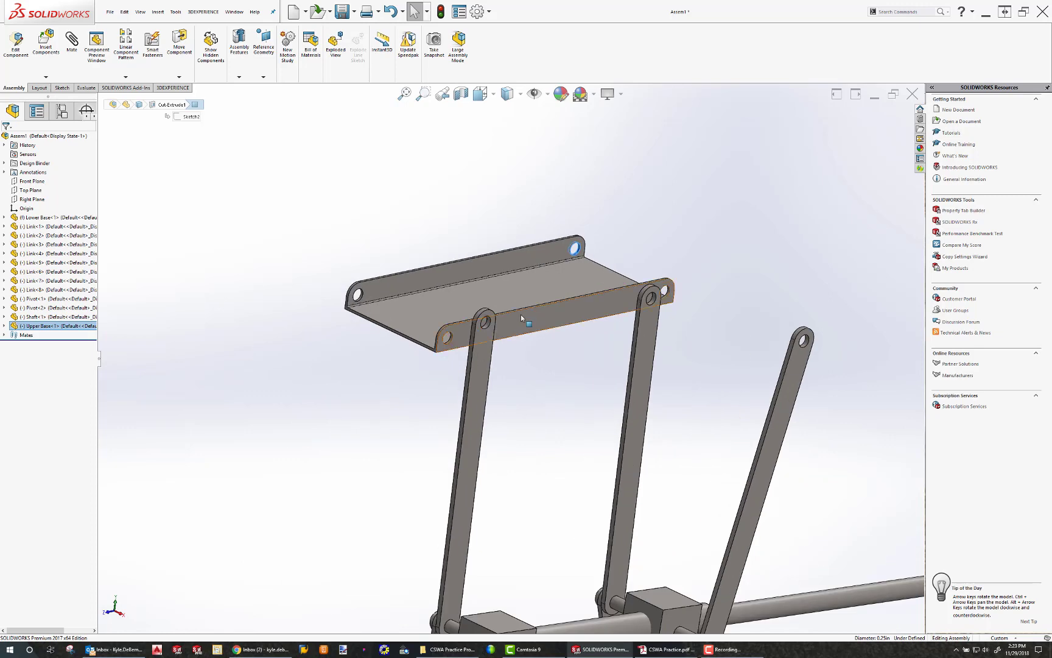
{"action": "left_click", "coordinate": [535, 343]}
- Add a parallel mate between the Upper Base's underside and the Lower Base's floor, flipping the alignment so the Upper Base's flanges point down
{"action": "middle_click_drag", "start_coordinate": [530, 339], "coordinate": [521, 242]}
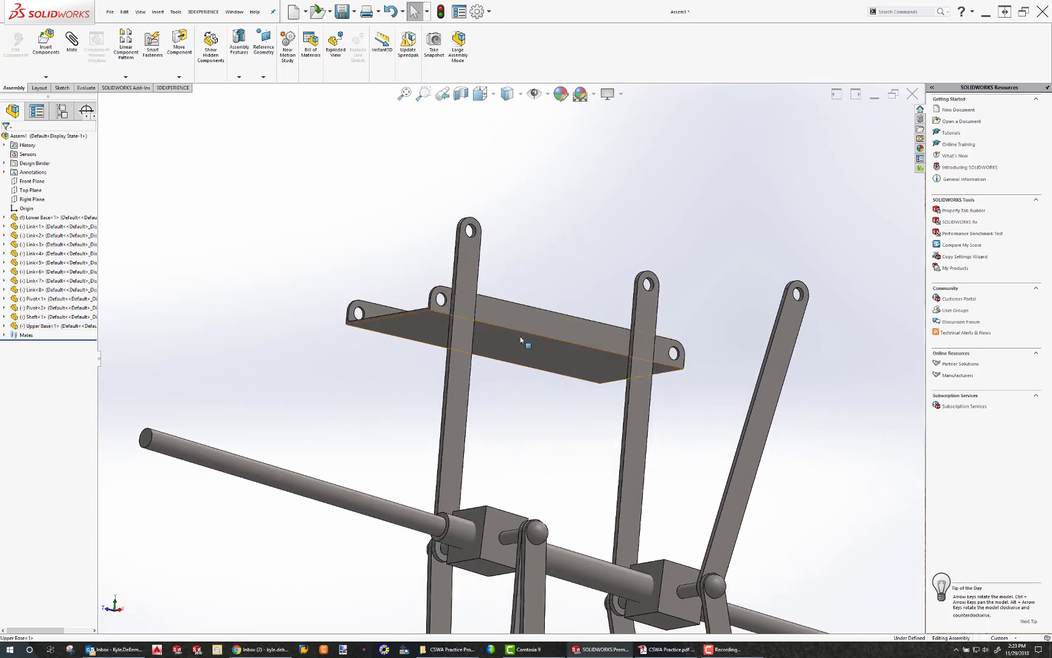
{"action": "left_click", "coordinate": [521, 345]}
{"action": "scroll", "coordinate": [522, 347], "scroll_direction": "up", "scroll_amount": 4}
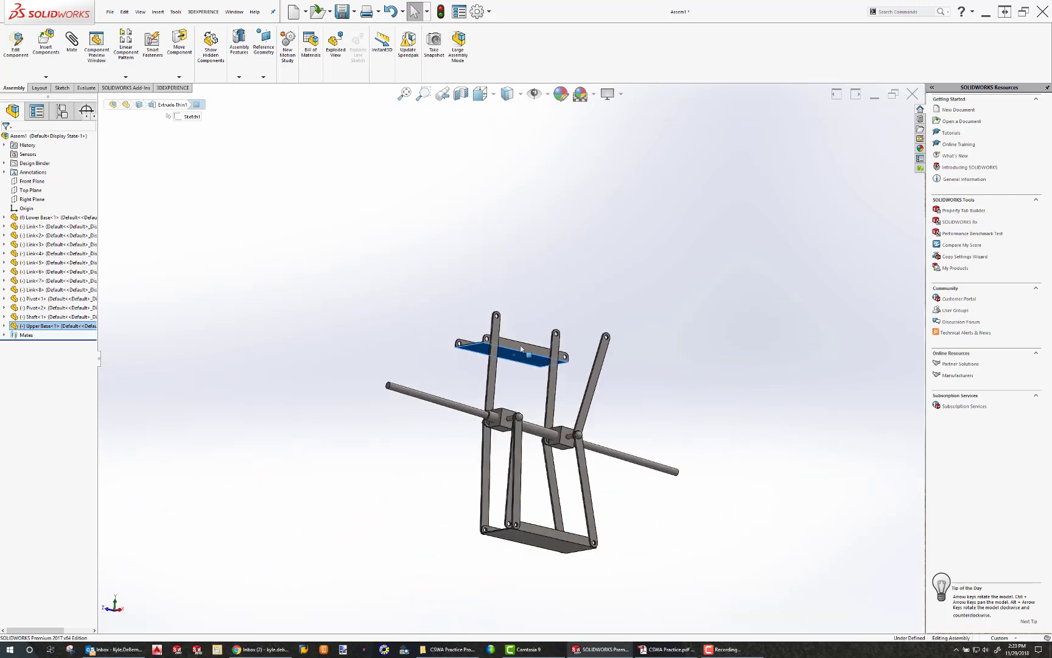
{"action": "middle_click_drag", "start_coordinate": [521, 349], "coordinate": [531, 426]}
{"action": "left_click", "coordinate": [538, 544], "text": "ctrl"}
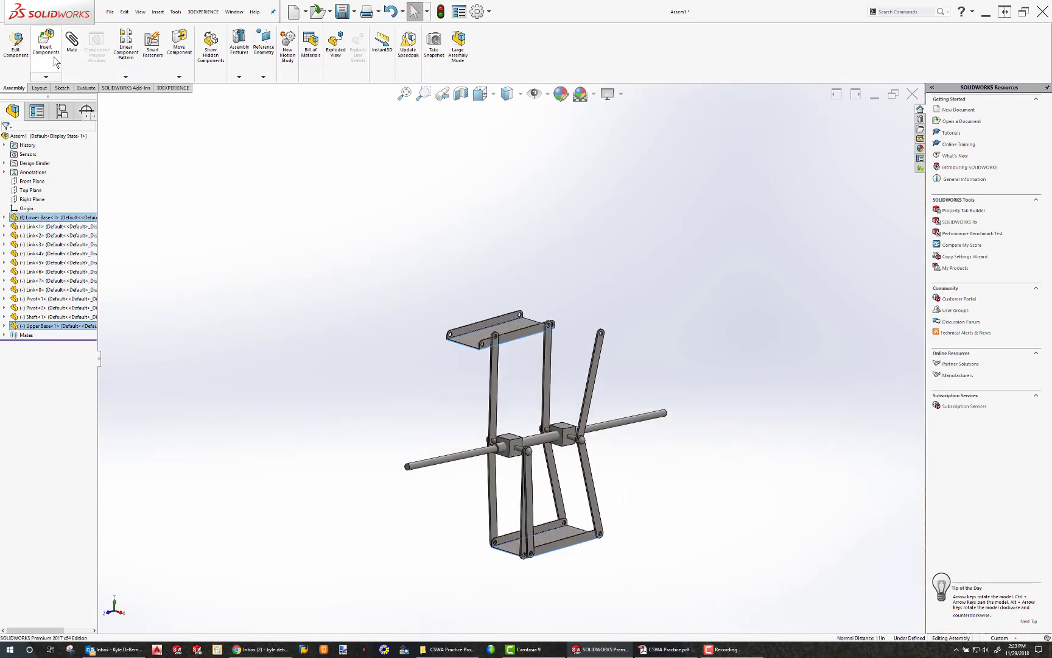
{"action": "left_click", "coordinate": [71, 40]}
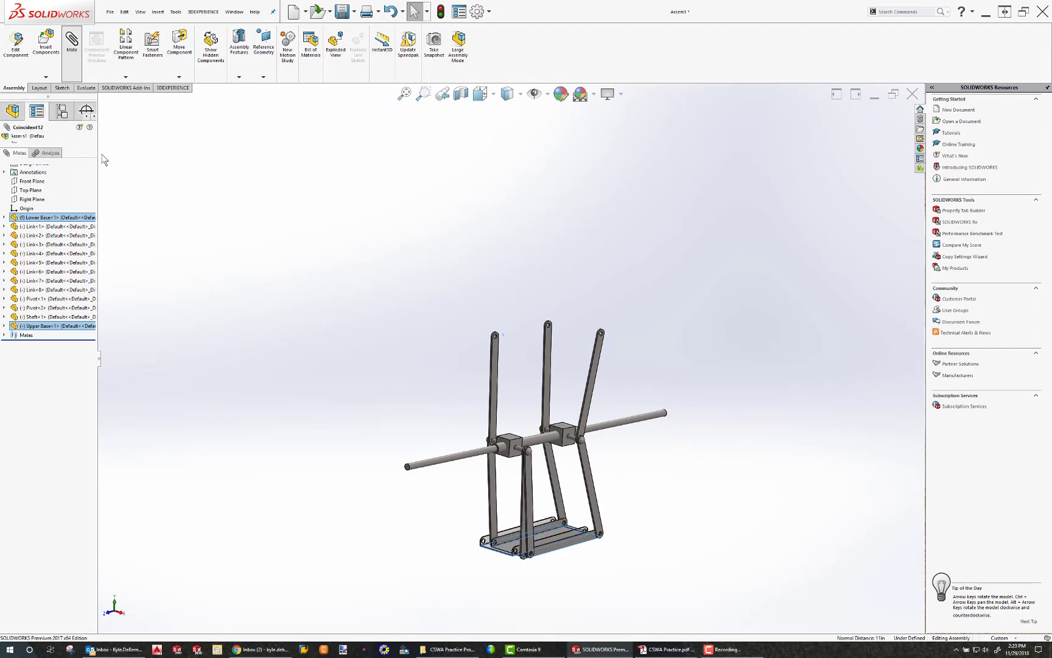
{"action": "left_click", "coordinate": [8, 232]}
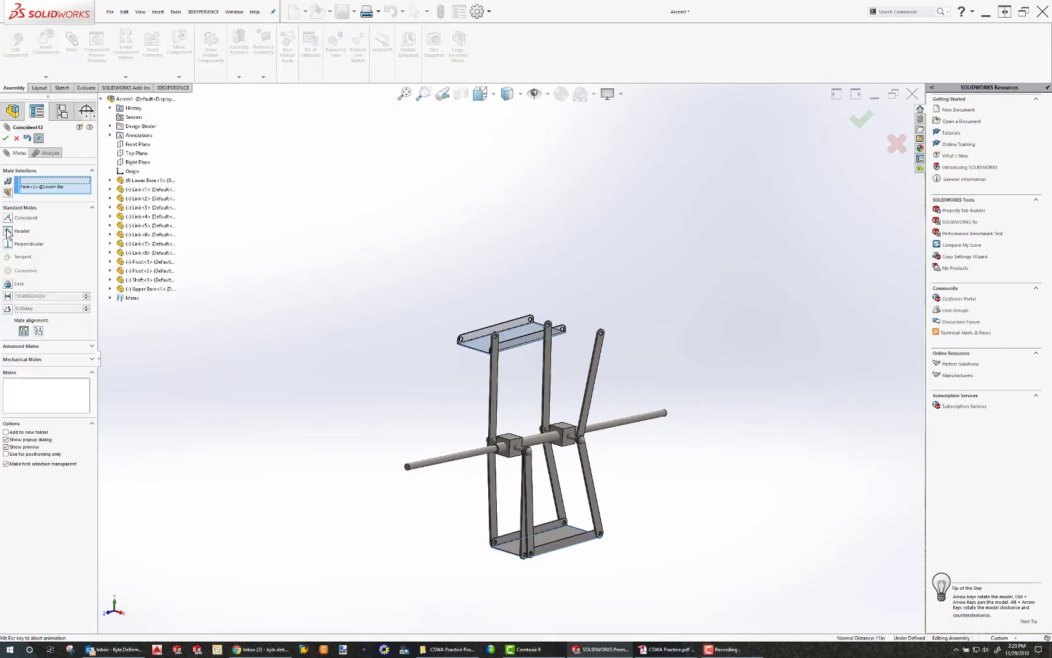
{"action": "left_click", "coordinate": [39, 331]}
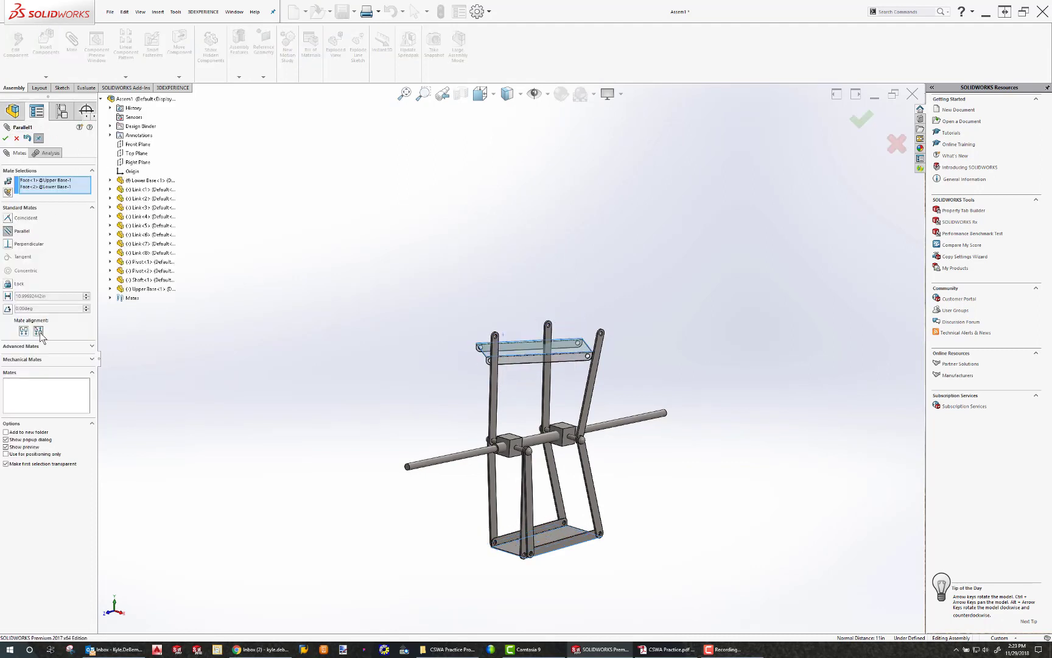
{"action": "left_click", "coordinate": [7, 139]}
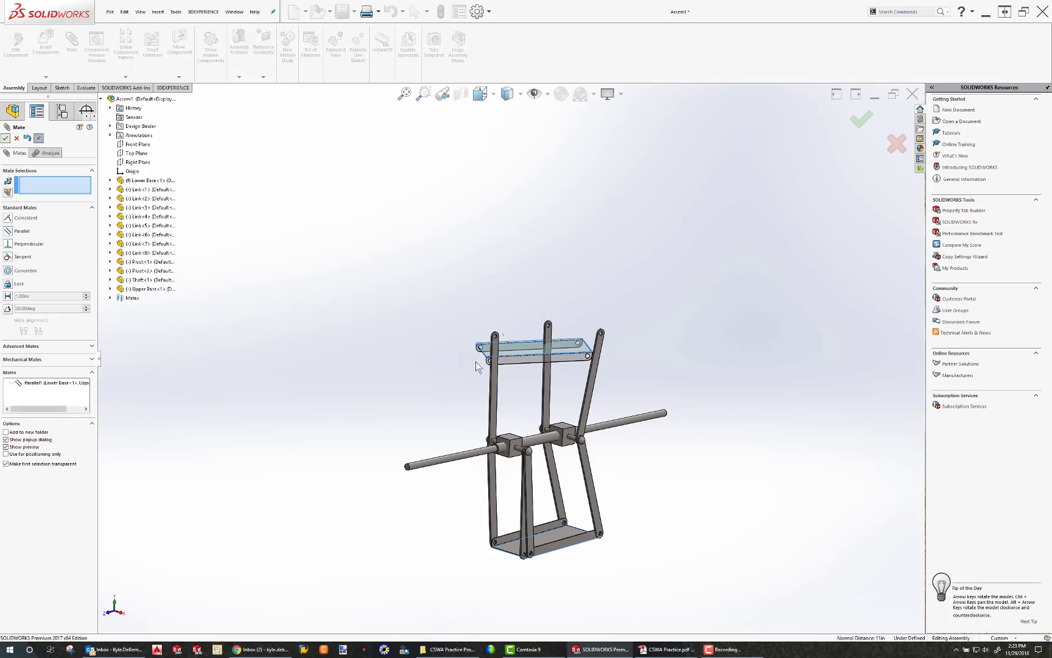
- Add a concentric mate between a corner flange hole of the Upper Base and the free end hole of Link<7>
{"action": "scroll", "coordinate": [530, 384], "scroll_direction": "up", "scroll_amount": 3}
{"action": "scroll", "coordinate": [522, 385], "scroll_direction": "down", "scroll_amount": 8}
{"action": "scroll", "coordinate": [496, 355], "scroll_direction": "down", "scroll_amount": 5}
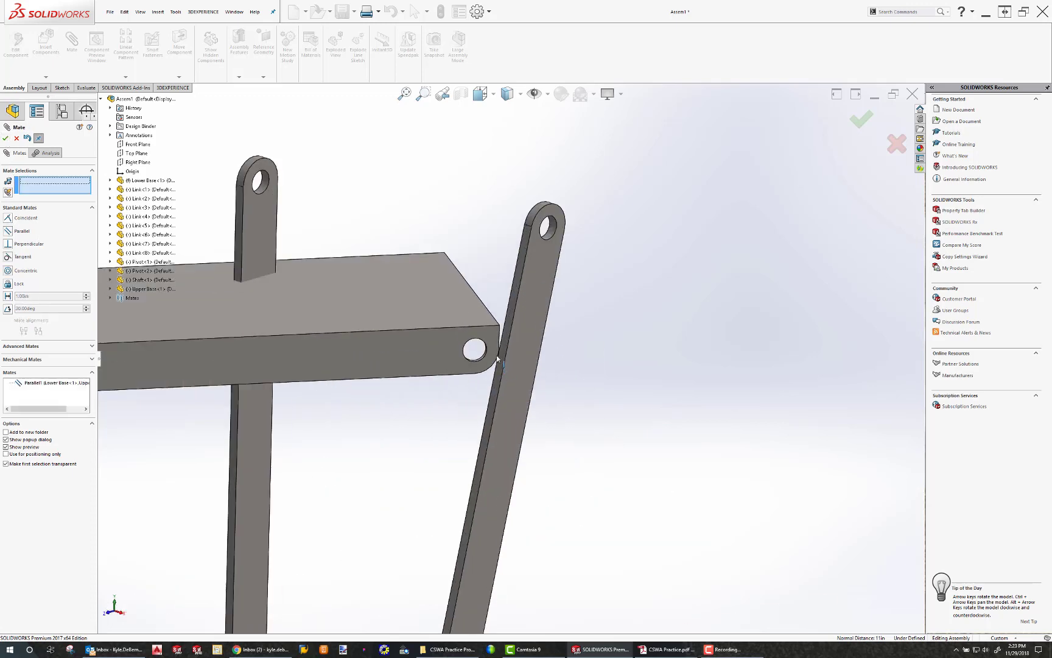
{"action": "left_click", "coordinate": [462, 359]}
{"action": "scroll", "coordinate": [553, 269], "scroll_direction": "down", "scroll_amount": 5}
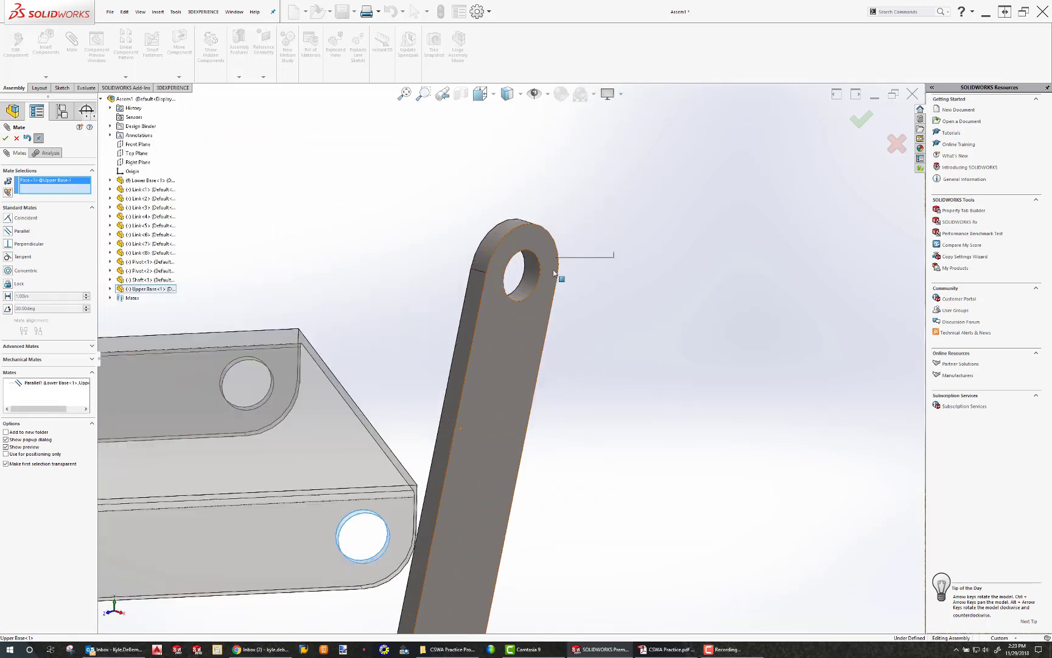
{"action": "left_click", "coordinate": [525, 282]}
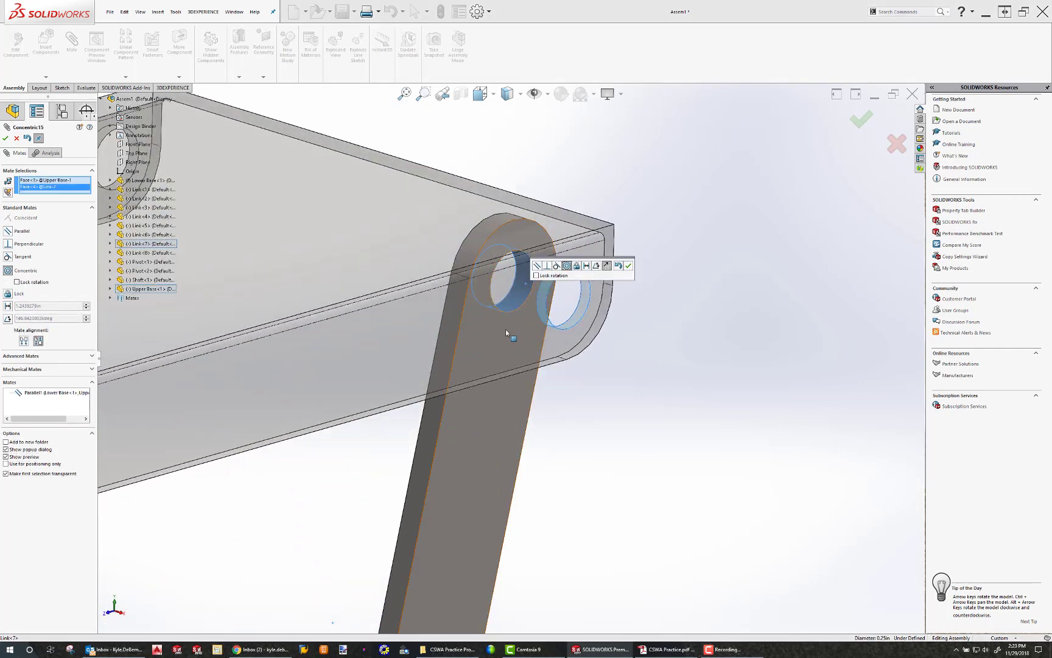
{"action": "left_click", "coordinate": [628, 271]}
- Add a concentric mate between the free end hole of Link<5> and the Upper Base flange hole nearest to it
{"action": "middle_click_drag", "start_coordinate": [312, 346], "coordinate": [467, 341]}
{"action": "middle_click_drag", "start_coordinate": [251, 403], "coordinate": [278, 422]}
{"action": "scroll", "coordinate": [274, 421], "scroll_direction": "down", "scroll_amount": 2}
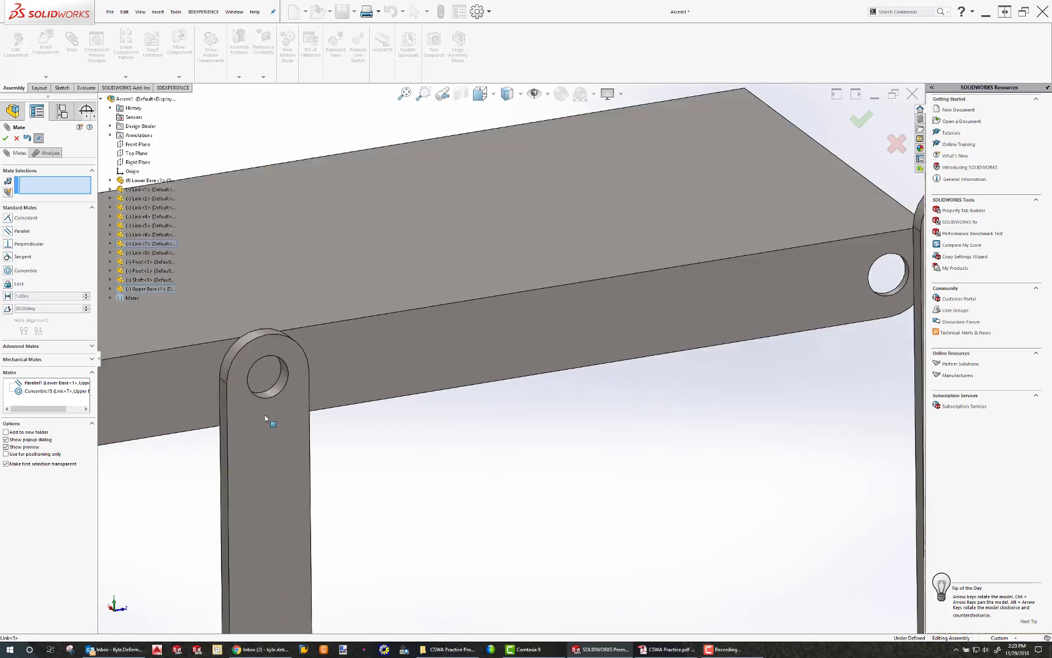
{"action": "left_click", "coordinate": [275, 389]}
{"action": "scroll", "coordinate": [279, 393], "scroll_direction": "up", "scroll_amount": 5}
{"action": "scroll", "coordinate": [381, 378], "scroll_direction": "down", "scroll_amount": 6}
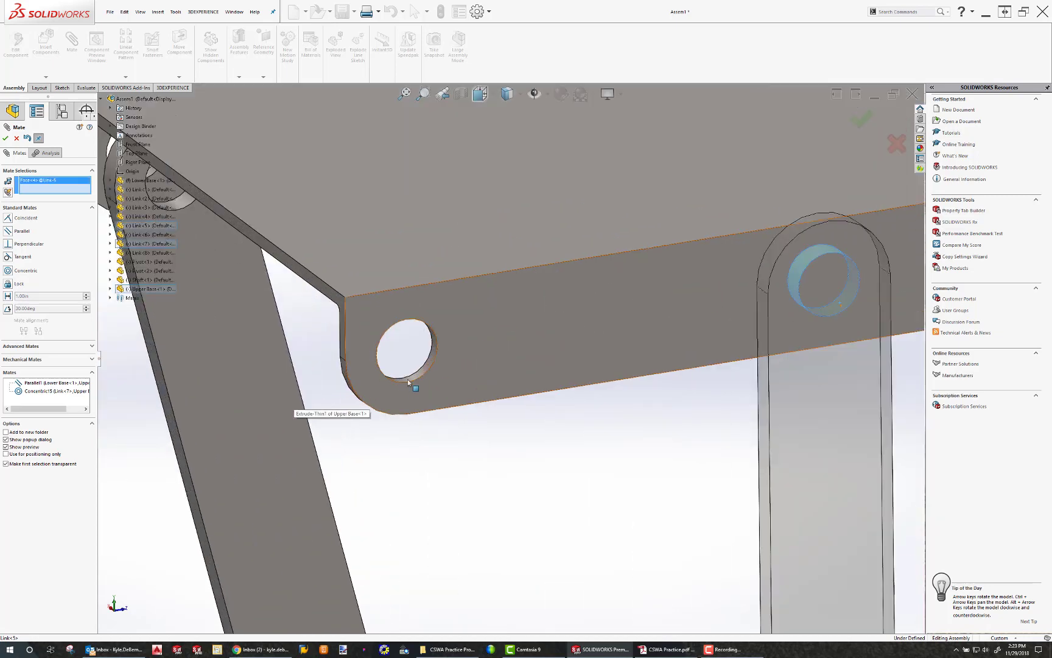
{"action": "left_click", "coordinate": [417, 380]}
{"action": "scroll", "coordinate": [575, 364], "scroll_direction": "up", "scroll_amount": 5}
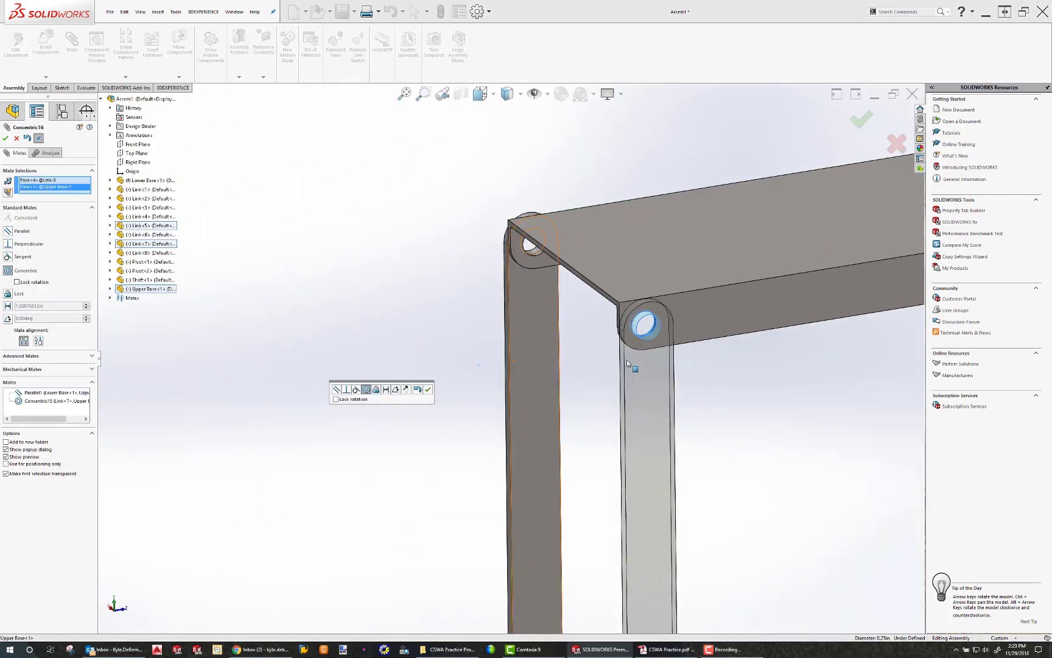
{"action": "scroll", "coordinate": [511, 361], "scroll_direction": "up", "scroll_amount": 1}
{"action": "left_click", "coordinate": [428, 389]}
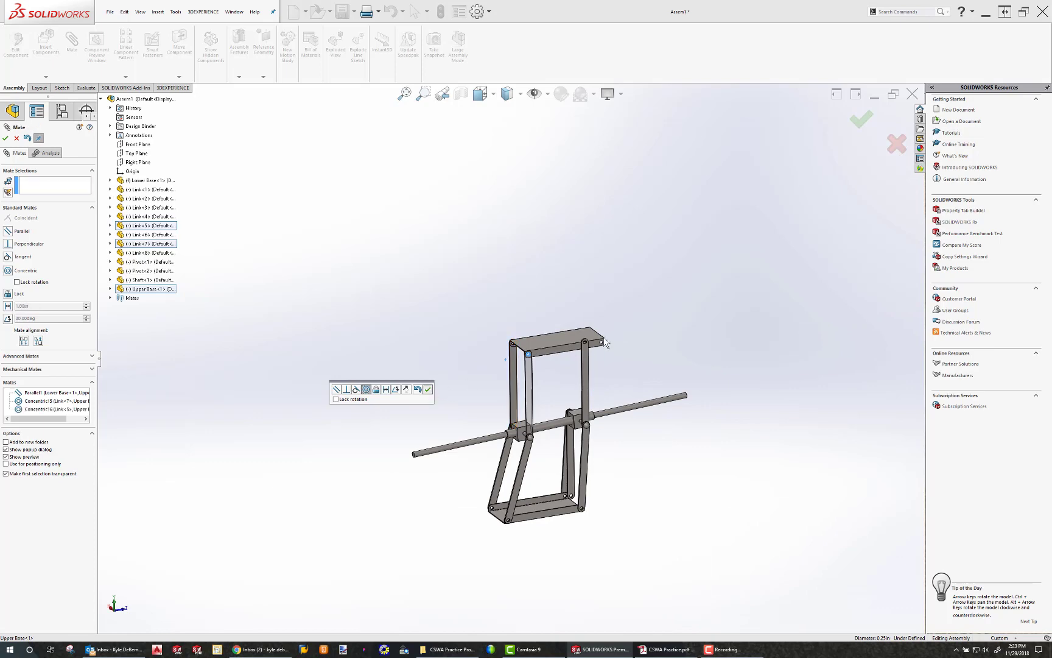
- Add a concentric mate between the Upper Base's next open corner flange hole and the free end hole of Link<6>
{"action": "scroll", "coordinate": [536, 350], "scroll_direction": "down", "scroll_amount": 8}
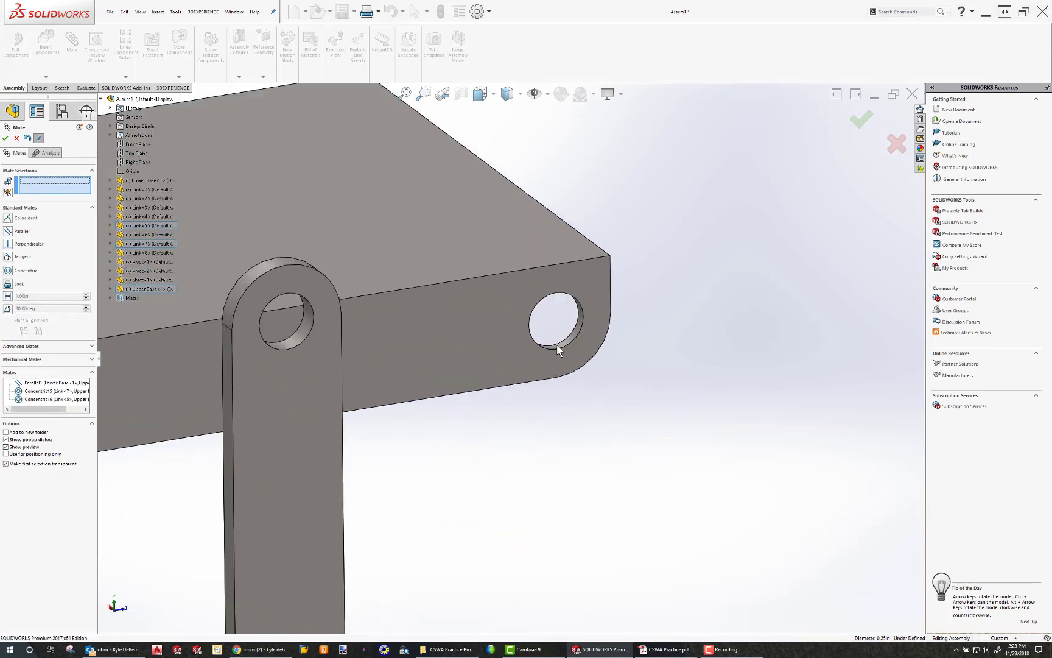
{"action": "left_click", "coordinate": [555, 345]}
{"action": "left_click", "coordinate": [292, 339]}
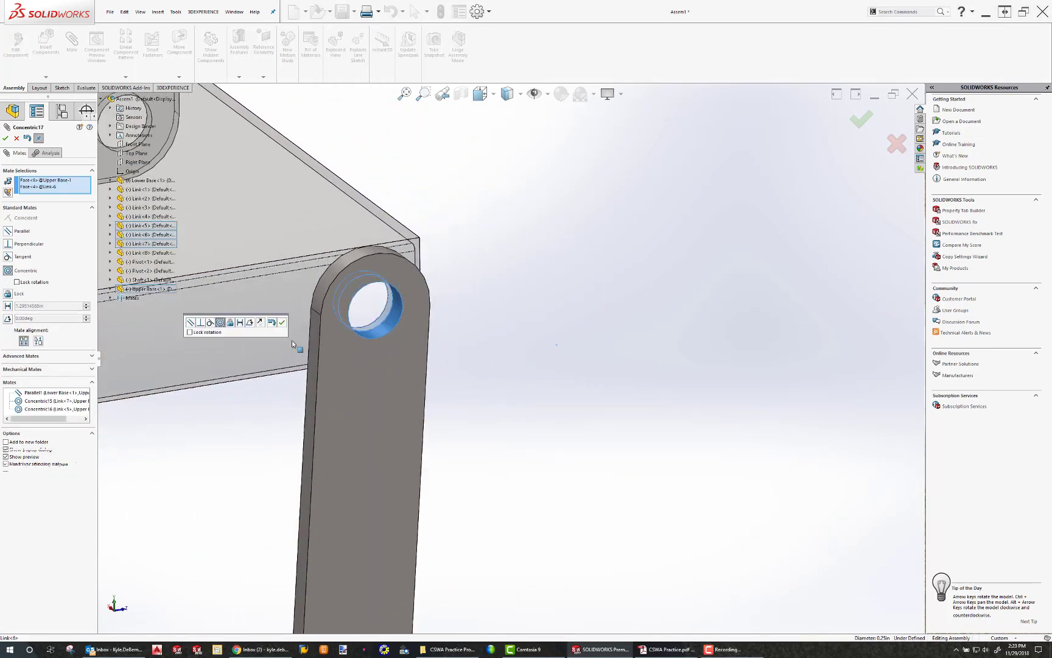
{"action": "left_click", "coordinate": [291, 326]}
- Add a concentric mate between the Upper Base's last open flange hole and the end hole of Link<8>, and finish mating
{"action": "scroll", "coordinate": [348, 350], "scroll_direction": "up", "scroll_amount": 2}
{"action": "middle_click_drag", "start_coordinate": [348, 349], "coordinate": [134, 348]}
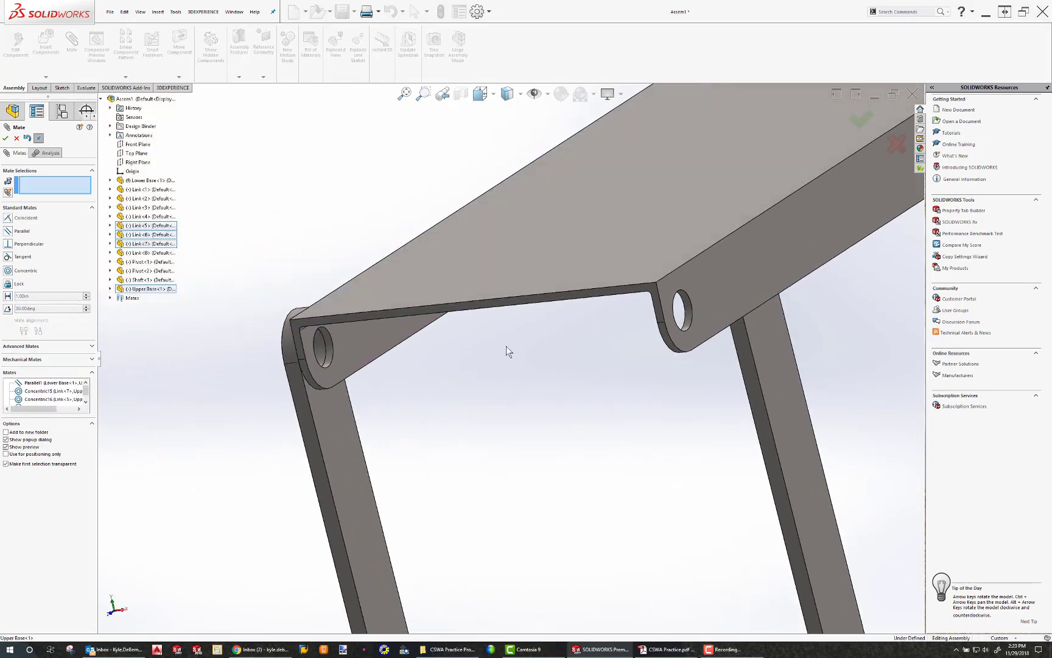
{"action": "left_click", "coordinate": [688, 326]}
{"action": "scroll", "coordinate": [730, 340], "scroll_direction": "up", "scroll_amount": 4}
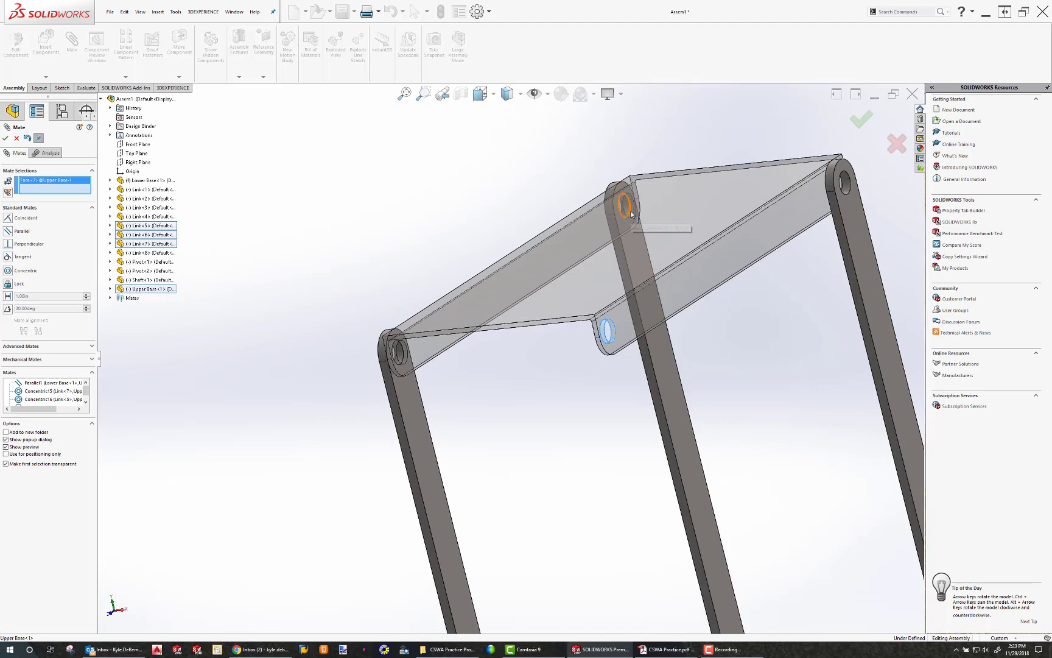
{"action": "middle_click_drag", "start_coordinate": [630, 213], "coordinate": [557, 250]}
{"action": "scroll", "coordinate": [522, 411], "scroll_direction": "up", "scroll_amount": 2}
{"action": "scroll", "coordinate": [534, 452], "scroll_direction": "up", "scroll_amount": 4}
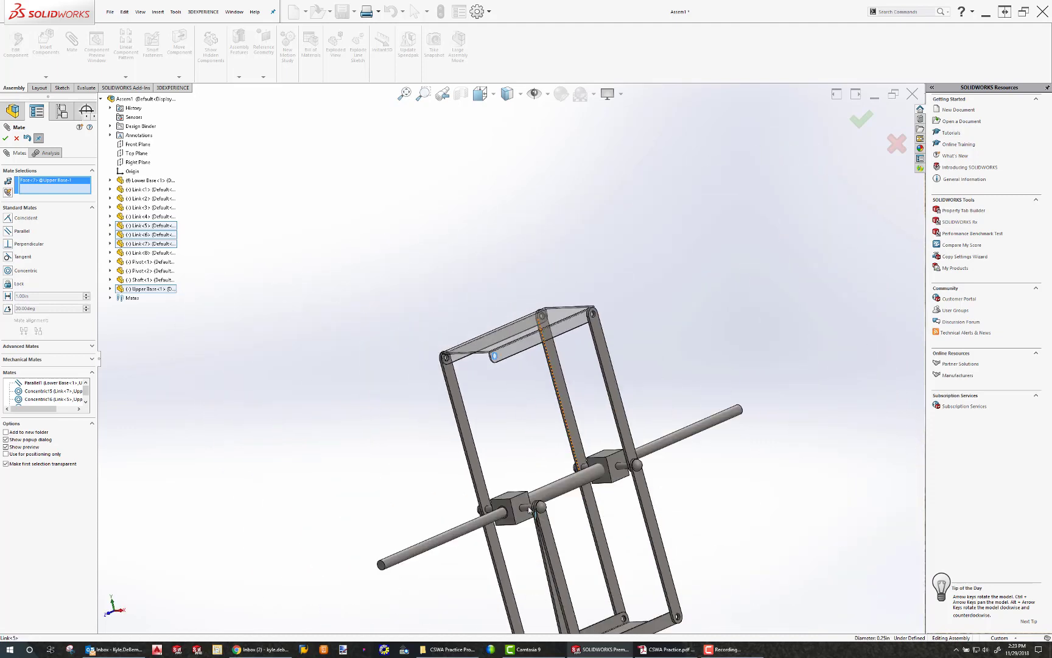
{"action": "middle_click_drag", "start_coordinate": [529, 507], "coordinate": [547, 501]}
{"action": "scroll", "coordinate": [536, 462], "scroll_direction": "down", "scroll_amount": 6}
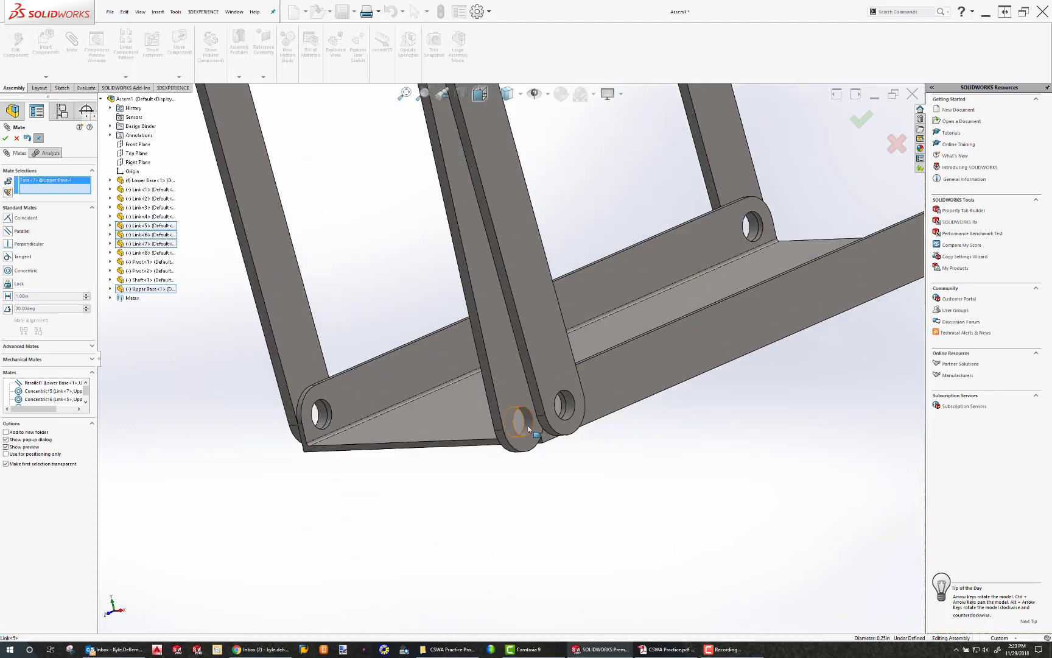
{"action": "left_click", "coordinate": [529, 428]}
{"action": "scroll", "coordinate": [525, 301], "scroll_direction": "up", "scroll_amount": 5}
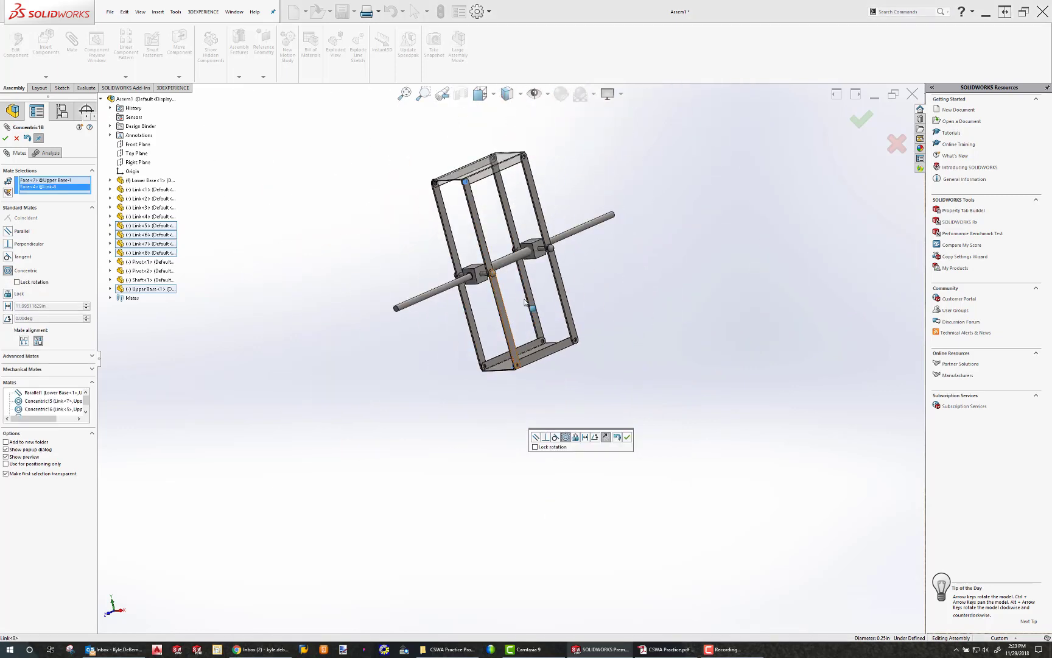
{"action": "scroll", "coordinate": [487, 180], "scroll_direction": "down", "scroll_amount": 5}
{"action": "left_click", "coordinate": [862, 119]}
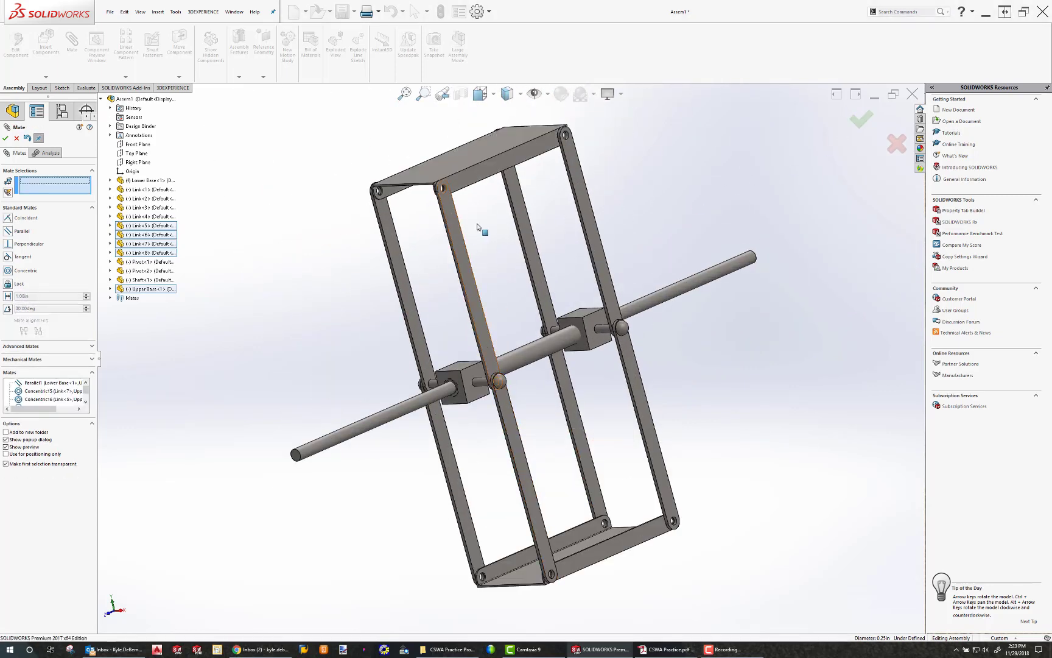
{"action": "middle_click_drag", "start_coordinate": [478, 227], "coordinate": [376, 180]}
{"action": "left_click", "coordinate": [15, 140]}
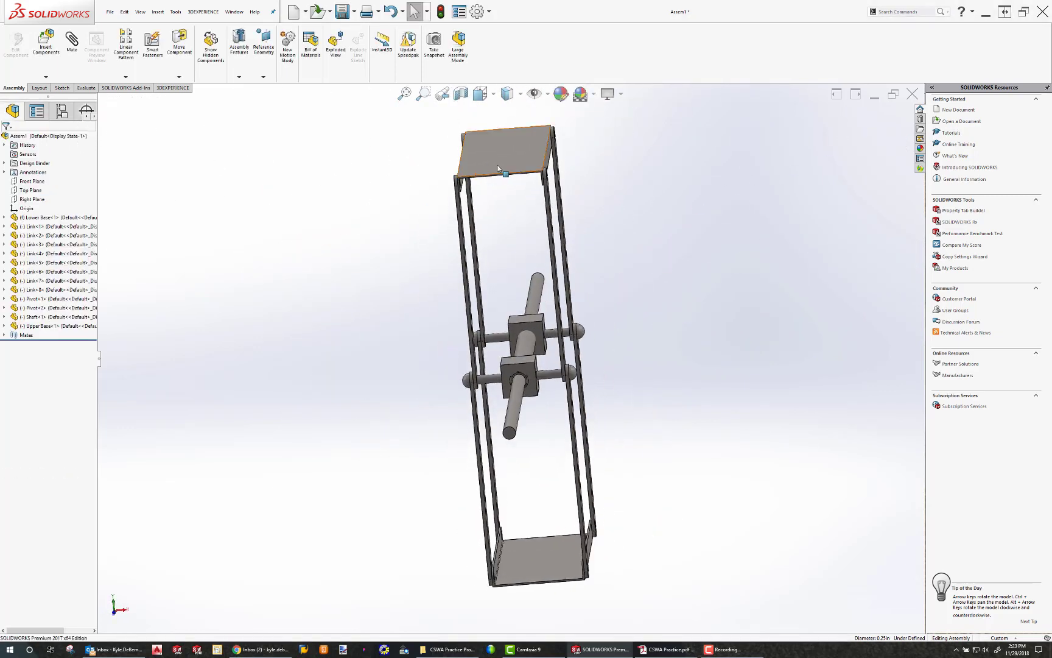
- Slide the Upper Base sideways off the links and mate its outer flange face coincident with the facing side of the adjacent upper link
{"action": "left_click_drag", "start_coordinate": [469, 157], "coordinate": [441, 159]}
{"action": "mouse_move", "coordinate": [504, 184]}
{"action": "middle_mouse_down"}
{"action": "mouse_move", "coordinate": [476, 180]}
{"action": "mouse_move", "coordinate": [513, 214]}
{"action": "mouse_move", "coordinate": [464, 240]}
{"action": "middle_mouse_up"}
{"action": "scroll", "coordinate": [554, 315], "scroll_direction": "down", "scroll_amount": 6}
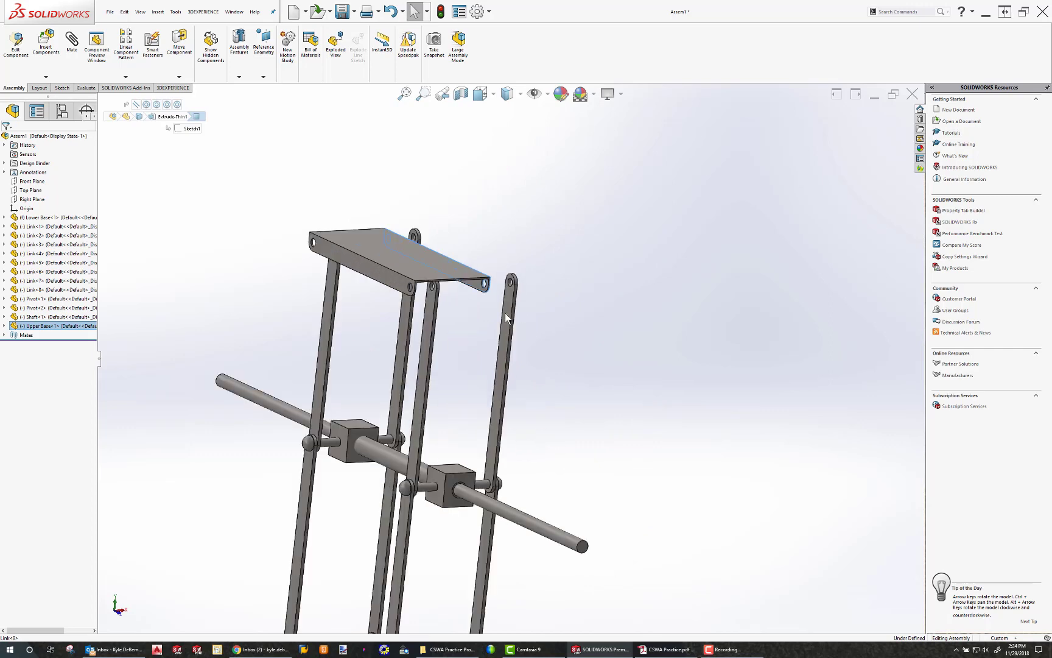
{"action": "left_click", "coordinate": [510, 288]}
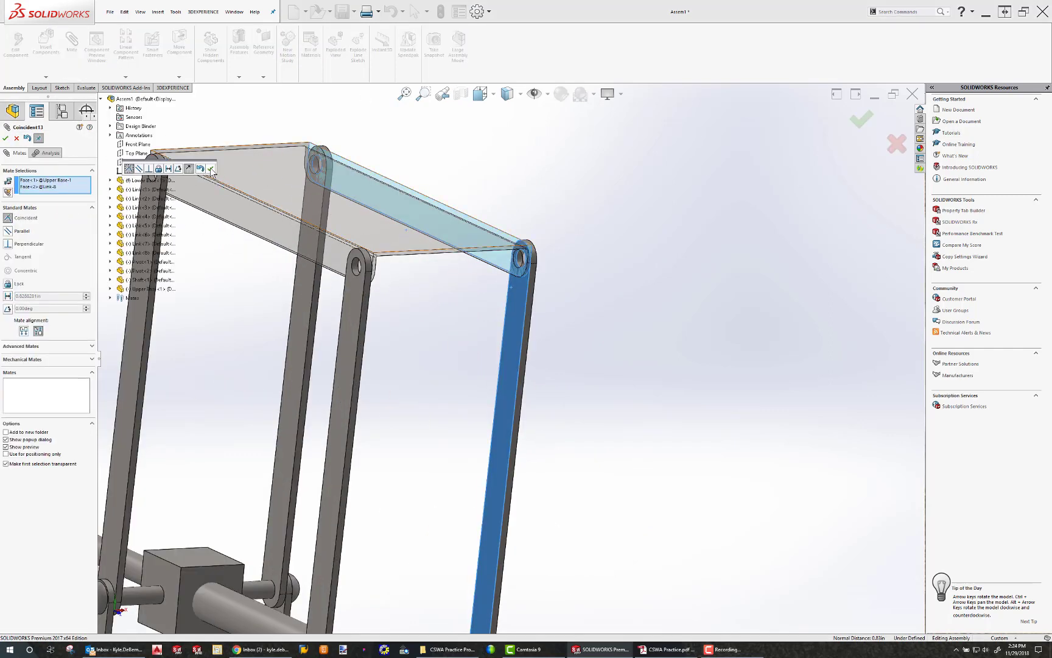
{"action": "left_click", "coordinate": [210, 168]}
{"action": "key", "text": "Escape"}
- Lower the Upper Base until the linkage opens into a hexagon shape
{"action": "scroll", "coordinate": [457, 429], "scroll_direction": "up", "scroll_amount": 3}
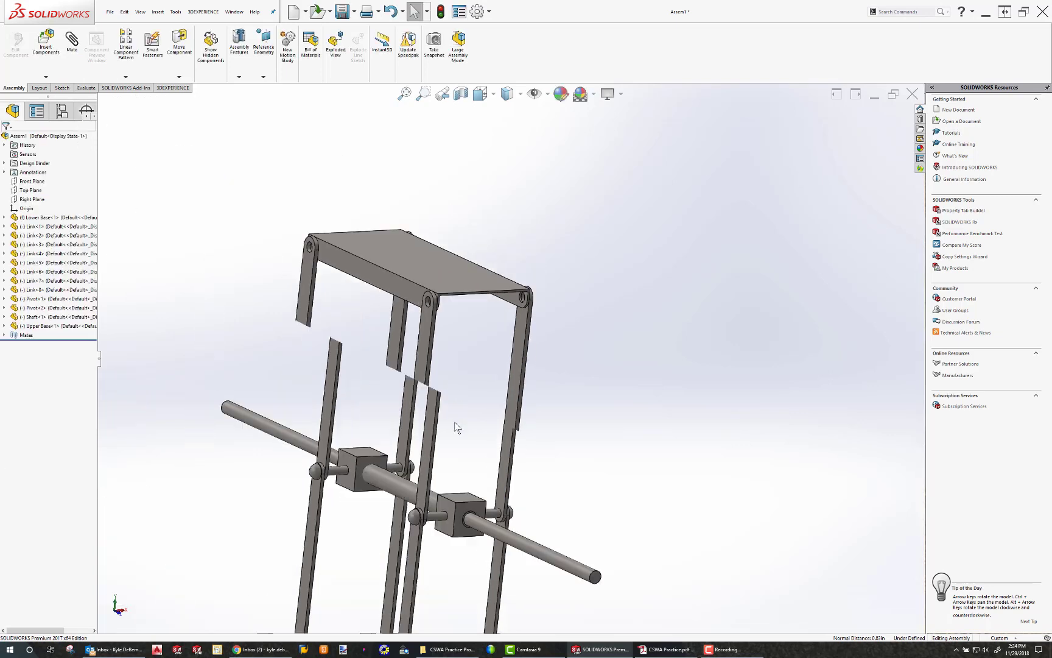
{"action": "scroll", "coordinate": [458, 428], "scroll_direction": "up", "scroll_amount": 2}
{"action": "middle_click_drag", "start_coordinate": [458, 428], "coordinate": [298, 416]}
{"action": "left_click_drag", "start_coordinate": [381, 433], "coordinate": [369, 355]}
{"action": "middle_click_drag", "start_coordinate": [390, 321], "coordinate": [451, 365]}
{"action": "scroll", "coordinate": [432, 553], "scroll_direction": "up", "scroll_amount": 4}
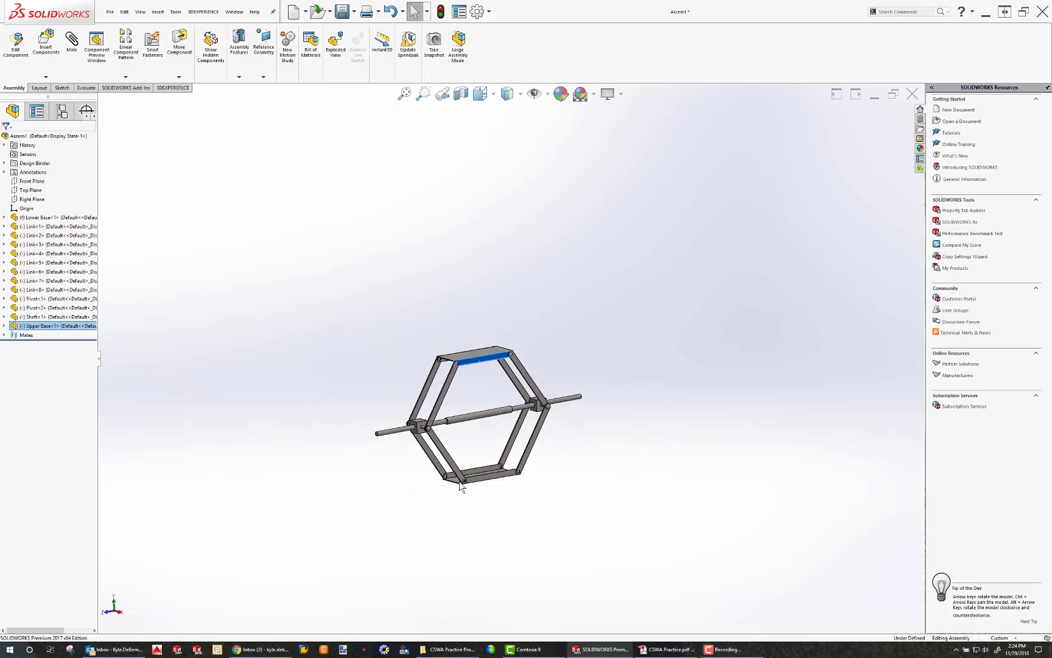
- Insert two copies of the Long Pin part and place them just below the Lower Base
{"action": "scroll", "coordinate": [460, 484], "scroll_direction": "down", "scroll_amount": 6}
{"action": "left_click", "coordinate": [49, 44]}
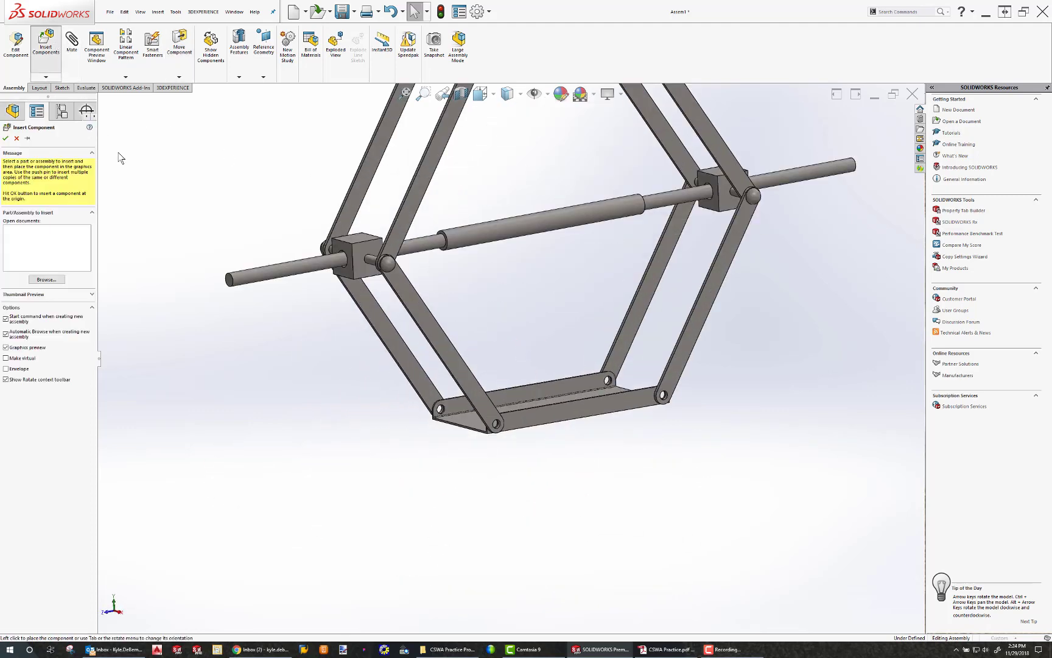
{"action": "left_click", "coordinate": [293, 141]}
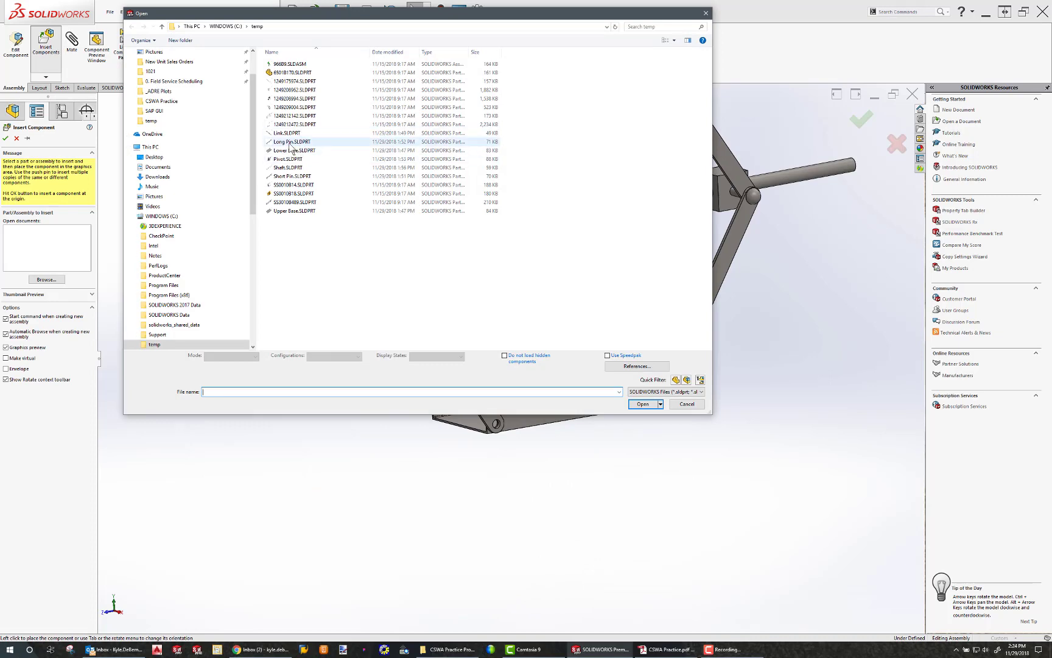
{"action": "left_click", "coordinate": [643, 395]}
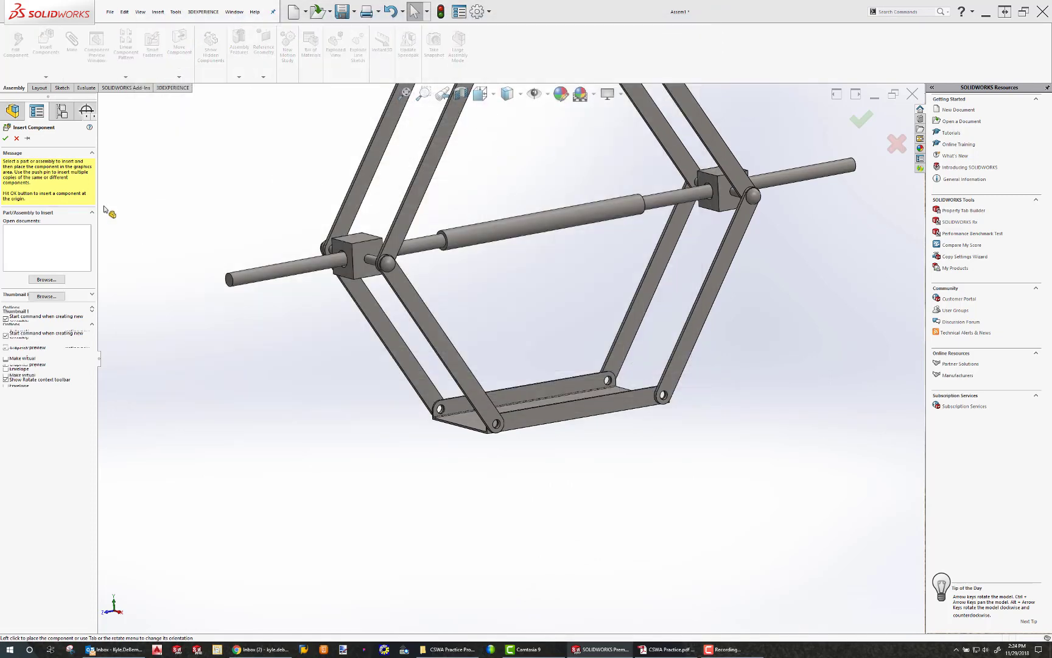
{"action": "left_click", "coordinate": [27, 139]}
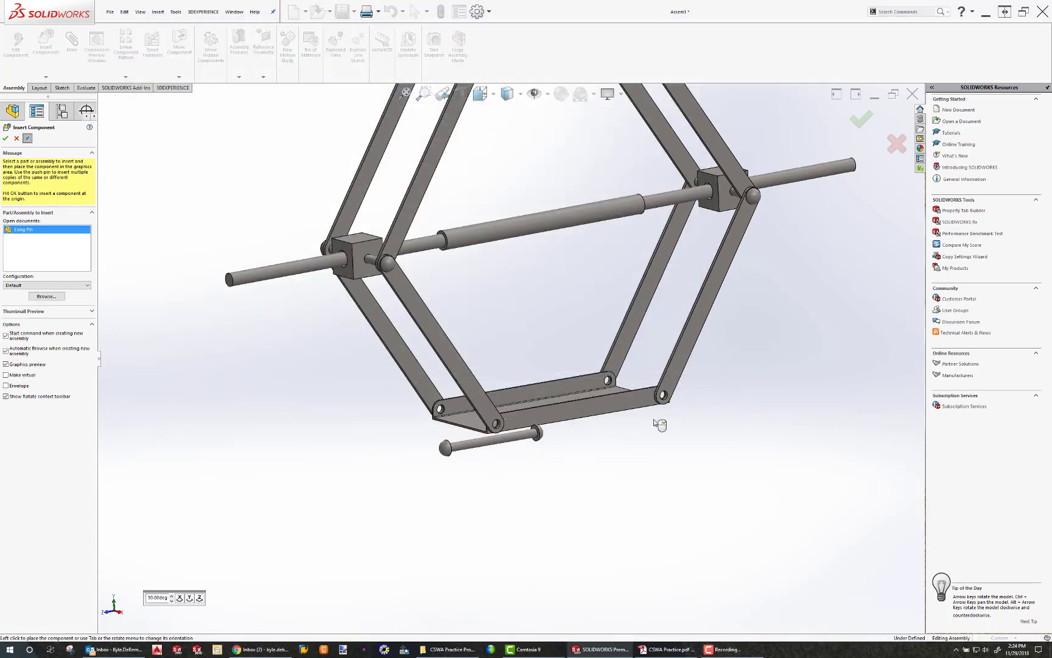
{"action": "left_click", "coordinate": [16, 138]}
- Insert a Short Pin part and place it just above one end of the Upper Base
{"action": "left_click", "coordinate": [46, 43]}
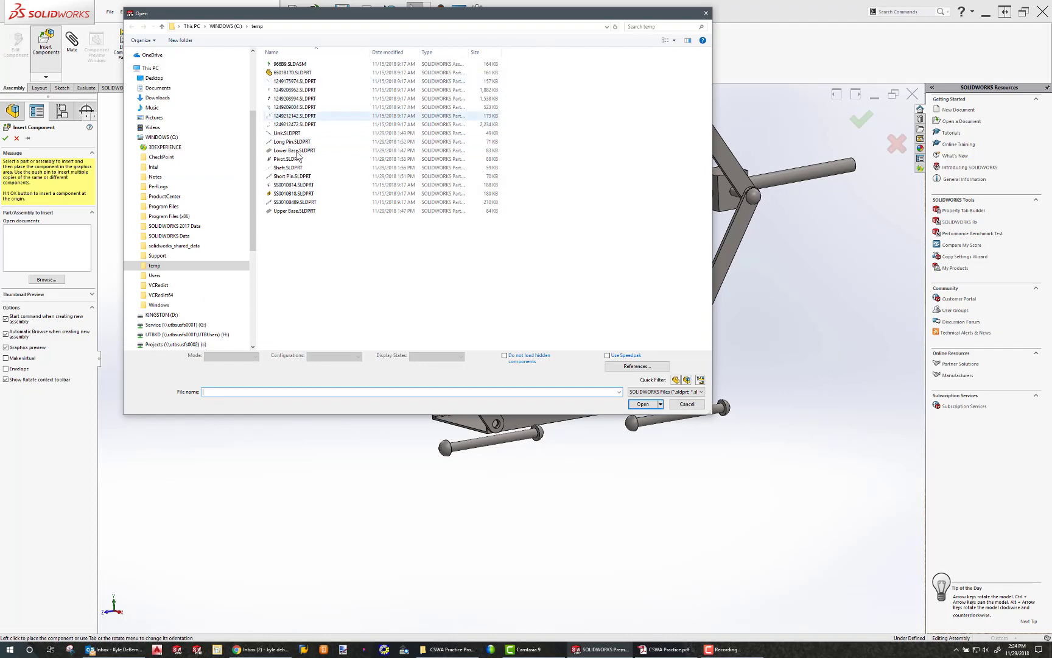
{"action": "left_click", "coordinate": [291, 176]}
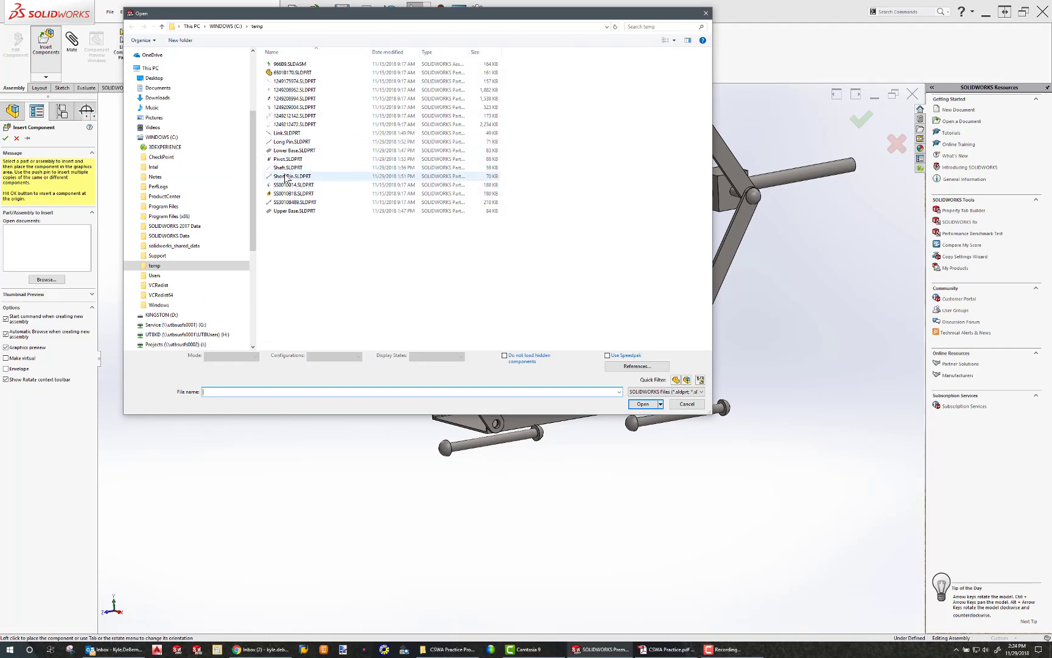
{"action": "left_click", "coordinate": [646, 397]}
{"action": "scroll", "coordinate": [468, 201], "scroll_direction": "up", "scroll_amount": 5}
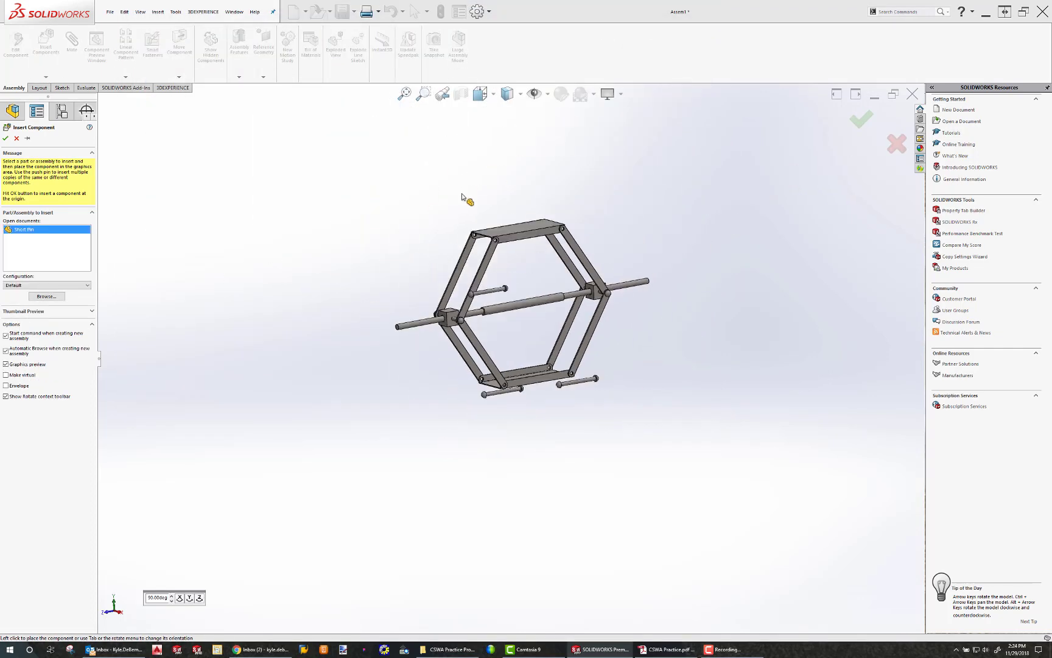
{"action": "scroll", "coordinate": [509, 252], "scroll_direction": "down", "scroll_amount": 5}
{"action": "left_click", "coordinate": [454, 196]}
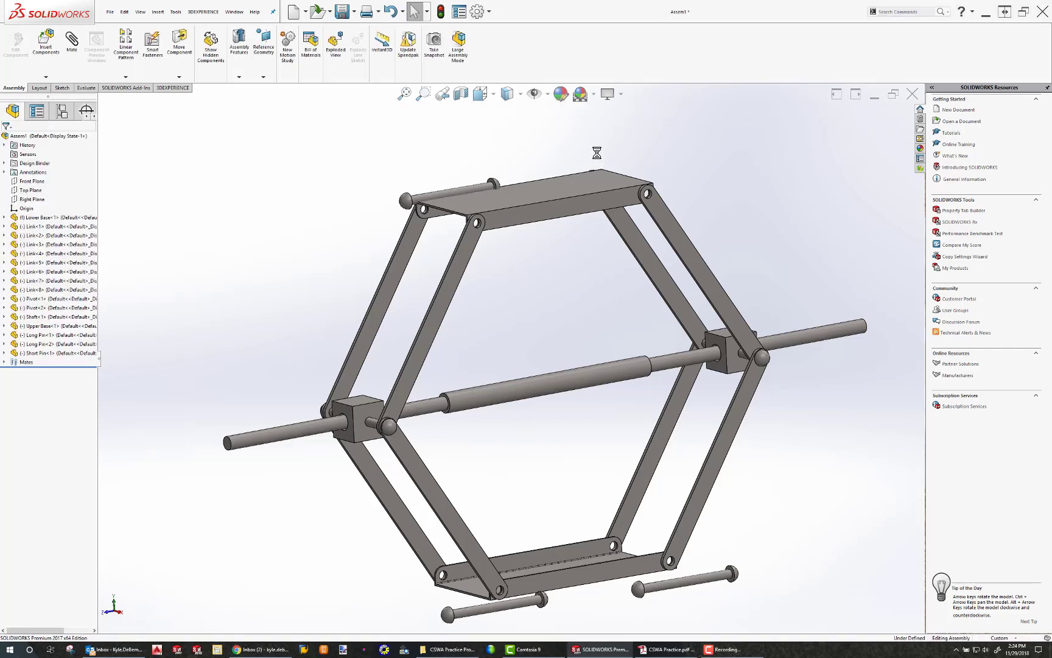
- Insert a second Short Pin and place it above the other end of the Upper Base
{"action": "left_click", "coordinate": [479, 188]}
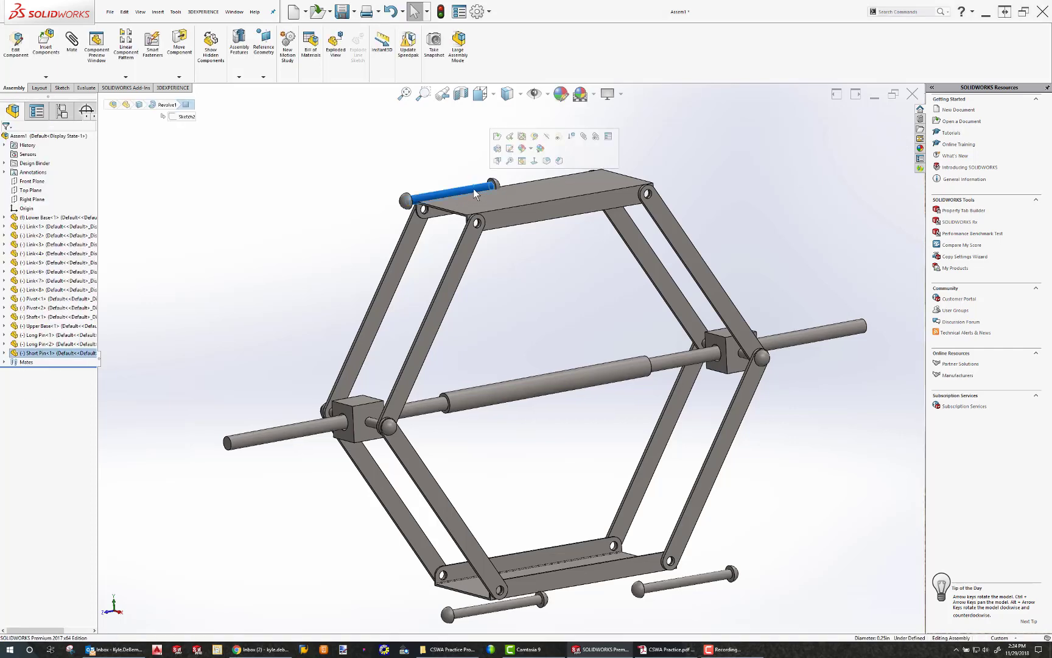
{"action": "left_click", "coordinate": [52, 46]}
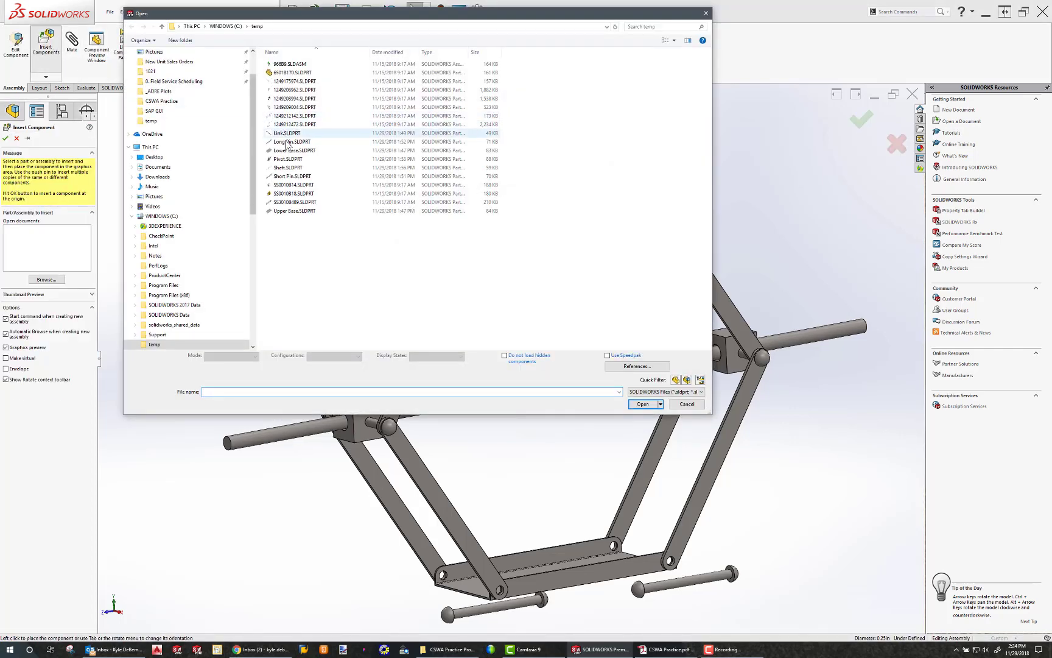
{"action": "left_click", "coordinate": [291, 176]}
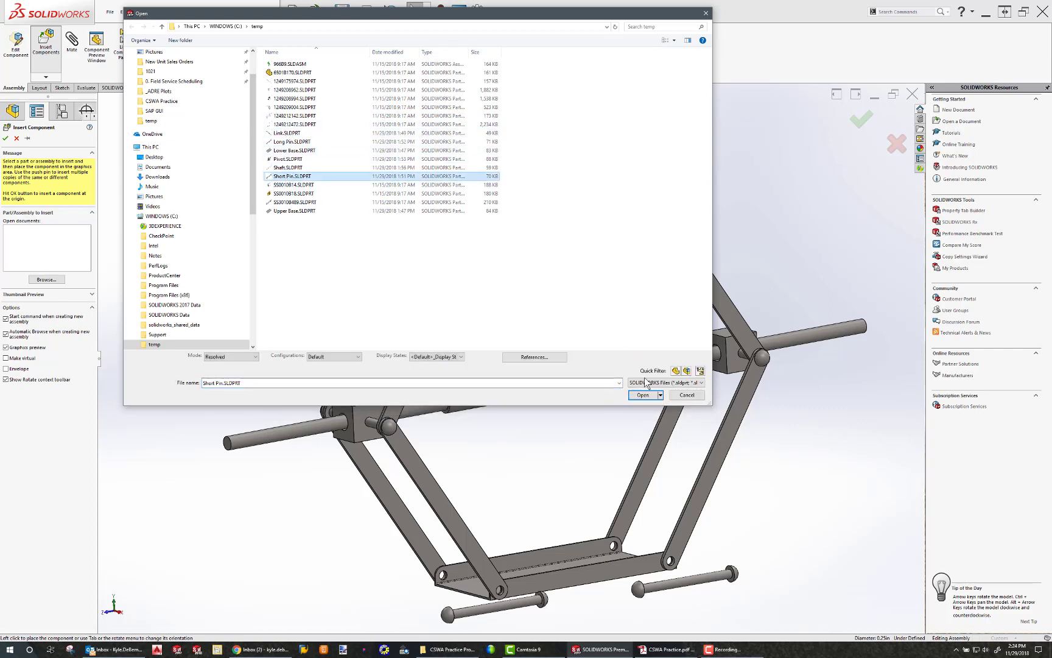
{"action": "key", "text": "Return"}
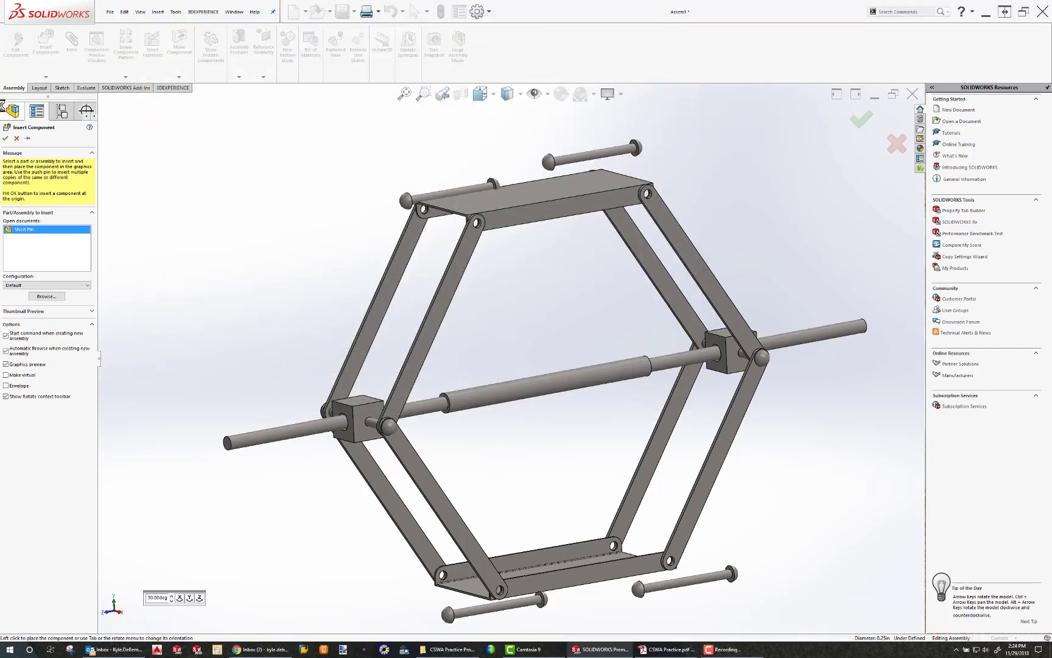
{"action": "left_click", "coordinate": [5, 138]}
- Add a concentric mate between the shank of Short Pin<2> and the upper end hole of Link<7>
{"action": "left_click", "coordinate": [583, 159]}
{"action": "scroll", "coordinate": [658, 218], "scroll_direction": "up", "scroll_amount": 3}
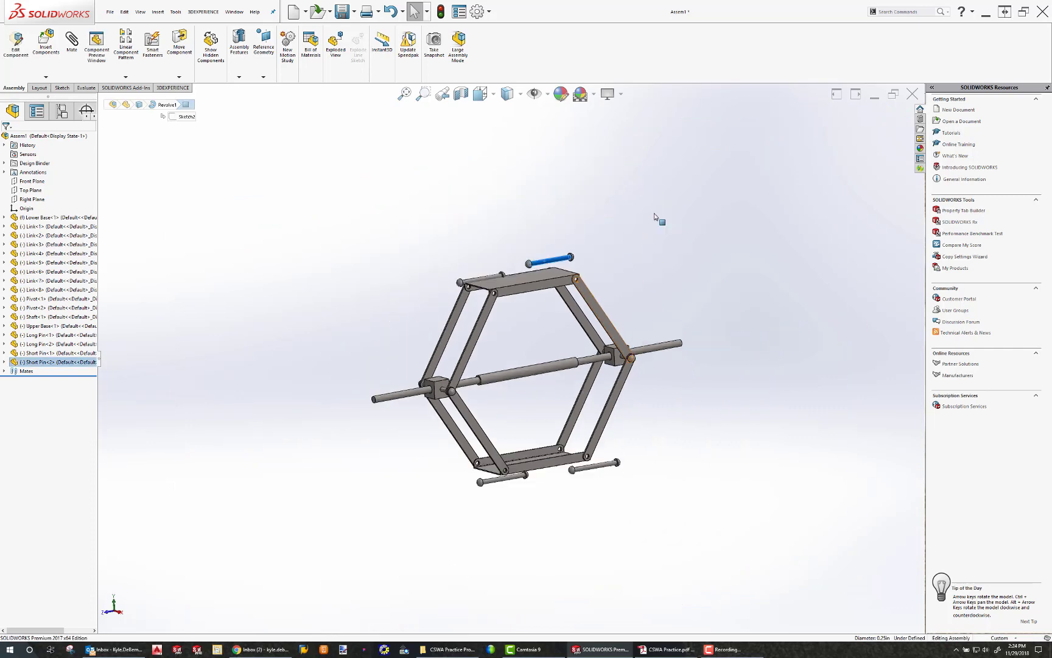
{"action": "scroll", "coordinate": [559, 318], "scroll_direction": "down", "scroll_amount": 10}
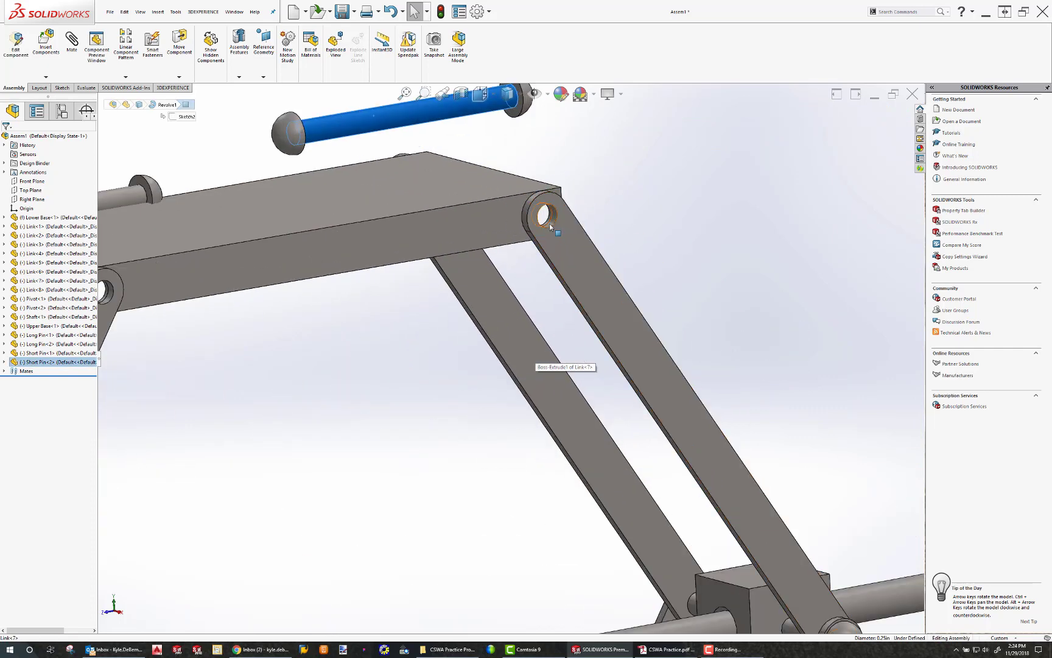
{"action": "left_click", "coordinate": [549, 224], "text": "ctrl"}
{"action": "left_click", "coordinate": [73, 44]}
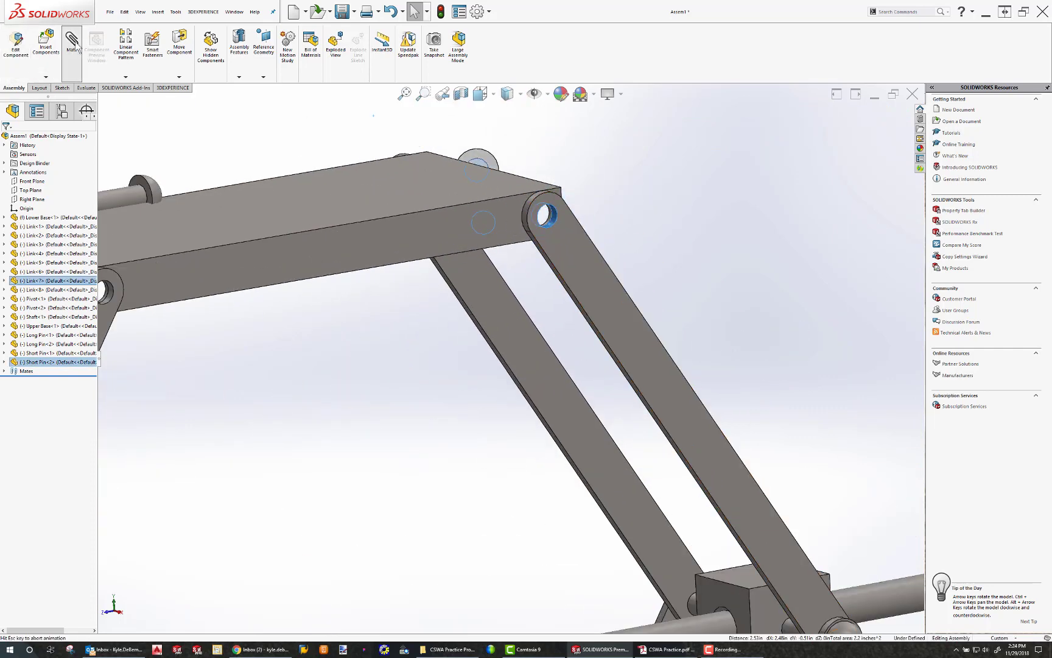
{"action": "left_click", "coordinate": [5, 139]}
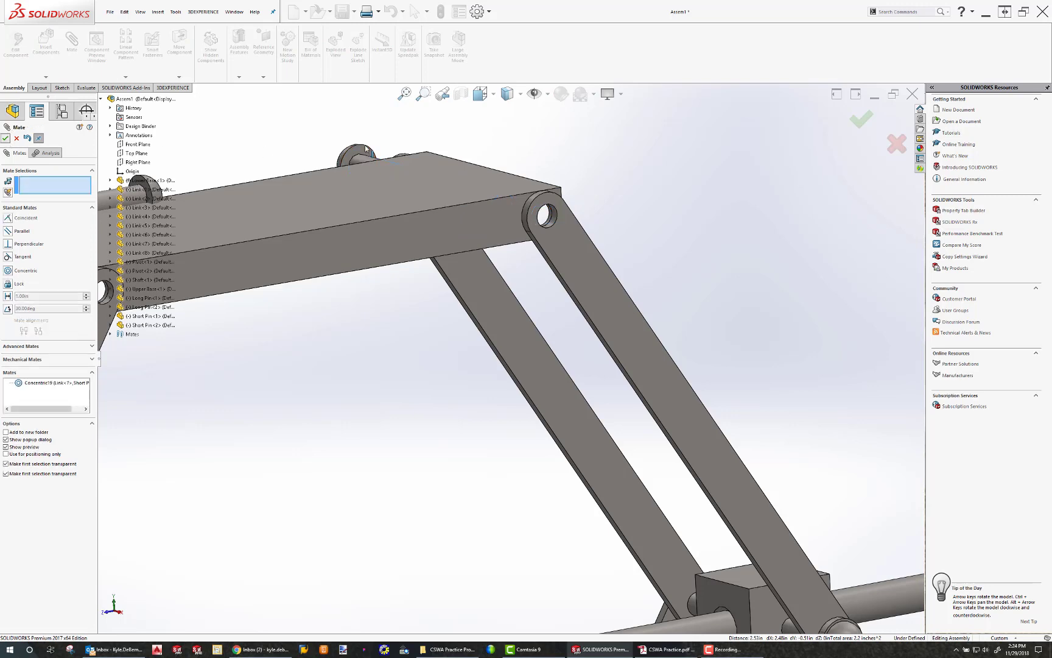
- Add a coincident mate between the outer face of Link<7> and the flat inner face of Short Pin<2>'s head
{"action": "left_click_drag", "start_coordinate": [447, 161], "coordinate": [671, 202]}
{"action": "left_click", "coordinate": [709, 212]}
{"action": "middle_click_drag", "start_coordinate": [463, 193], "coordinate": [744, 231]}
{"action": "scroll", "coordinate": [707, 250], "scroll_direction": "up", "scroll_amount": 3}
{"action": "scroll", "coordinate": [646, 277], "scroll_direction": "down", "scroll_amount": 4}
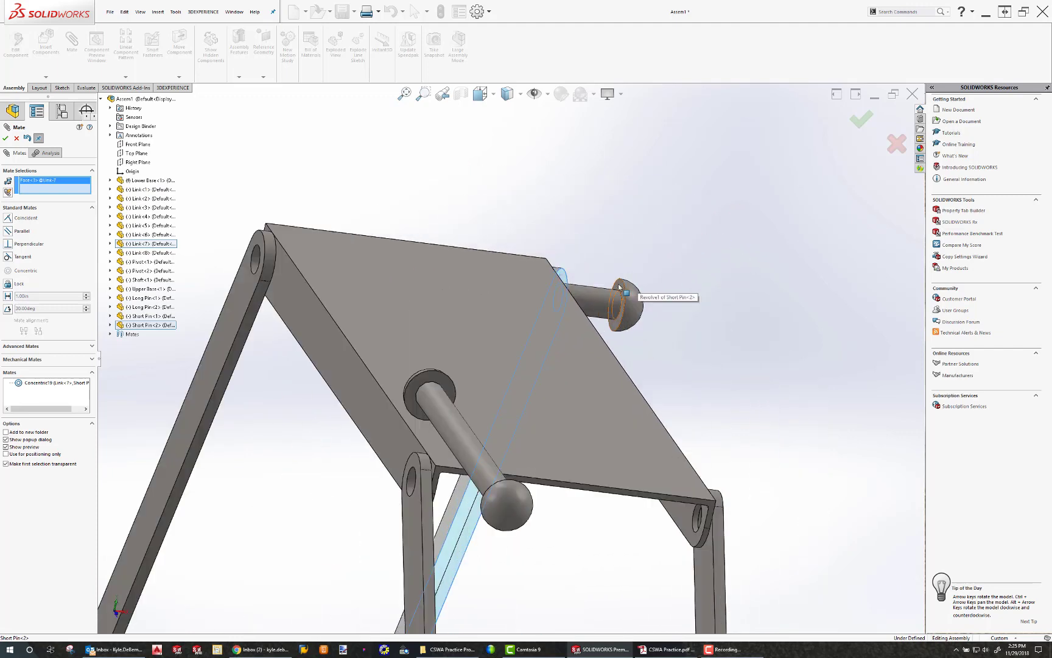
{"action": "left_click", "coordinate": [619, 287]}
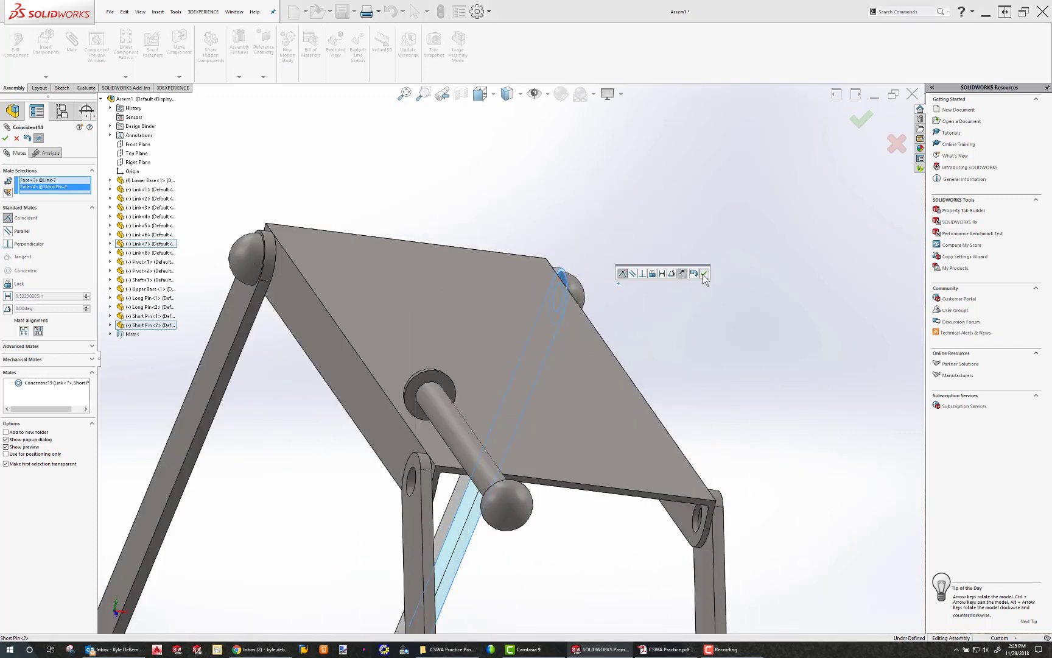
{"action": "left_click", "coordinate": [703, 274]}
- Add a concentric mate between the shank of Short Pin<1> and the upper end hole of Link<6>
{"action": "left_click", "coordinate": [453, 436]}
{"action": "left_click", "coordinate": [407, 486]}
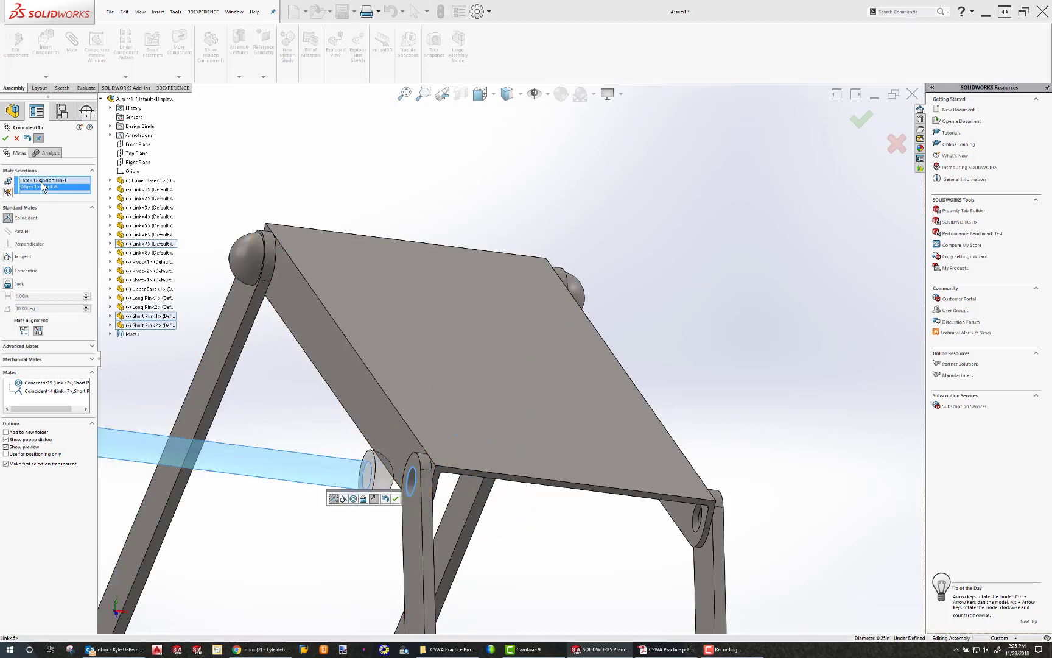
{"action": "key", "text": "Delete"}
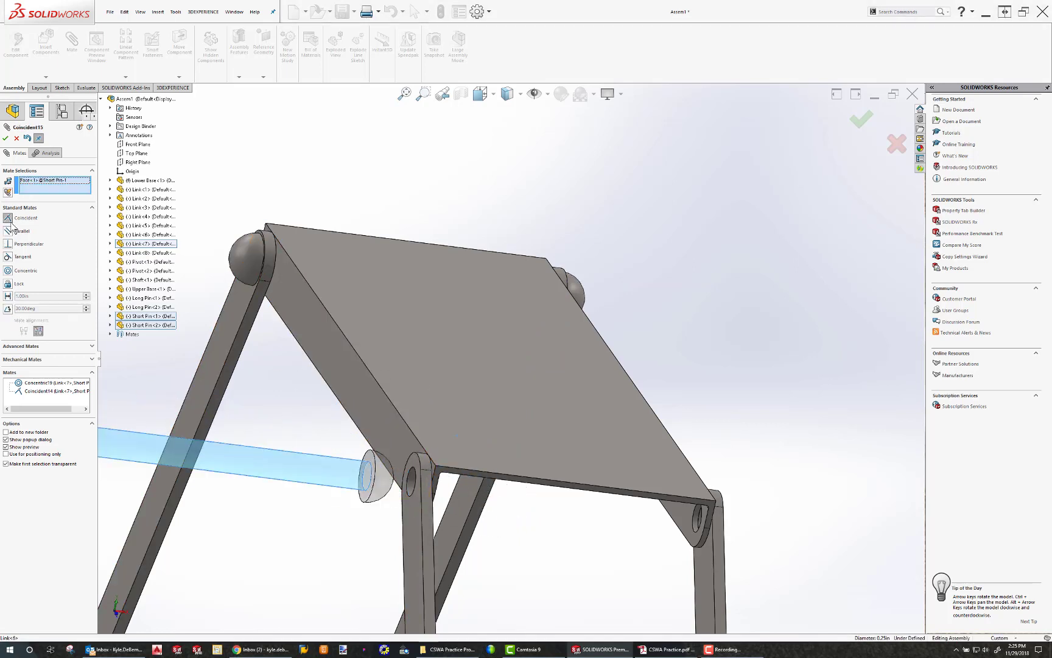
{"action": "left_click", "coordinate": [409, 479]}
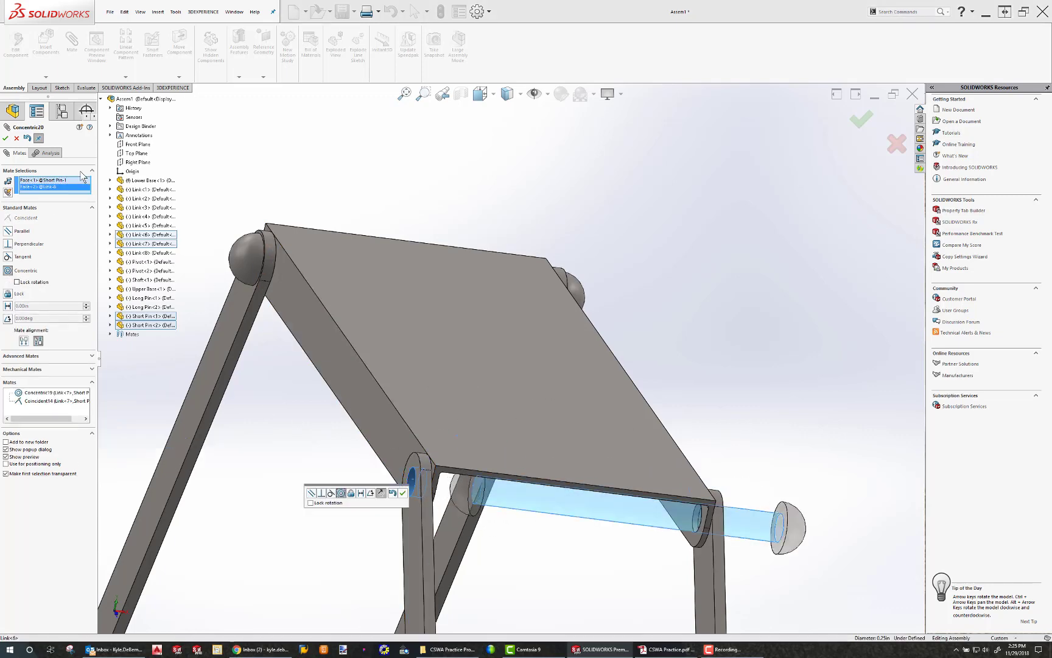
{"action": "left_click", "coordinate": [4, 139]}
- Add a coincident mate between the flat inner face of Short Pin<1>'s head and the outer face of Link<6>
{"action": "middle_click_drag", "start_coordinate": [472, 498], "coordinate": [365, 435]}
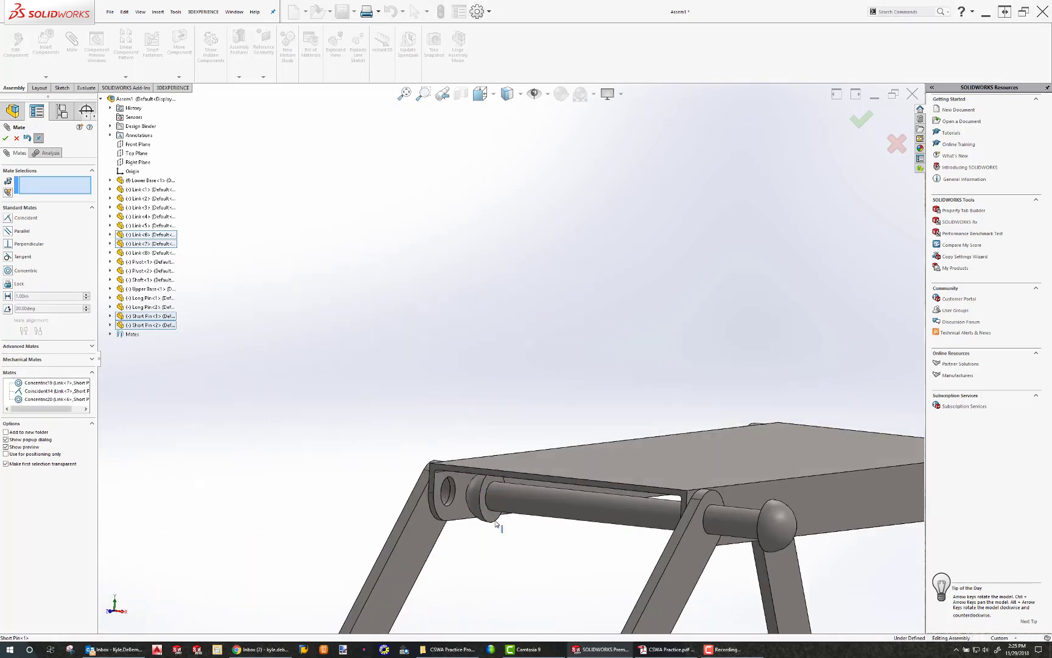
{"action": "left_click", "coordinate": [490, 514]}
{"action": "middle_click_drag", "start_coordinate": [430, 470], "coordinate": [512, 490]}
{"action": "left_click", "coordinate": [436, 508]}
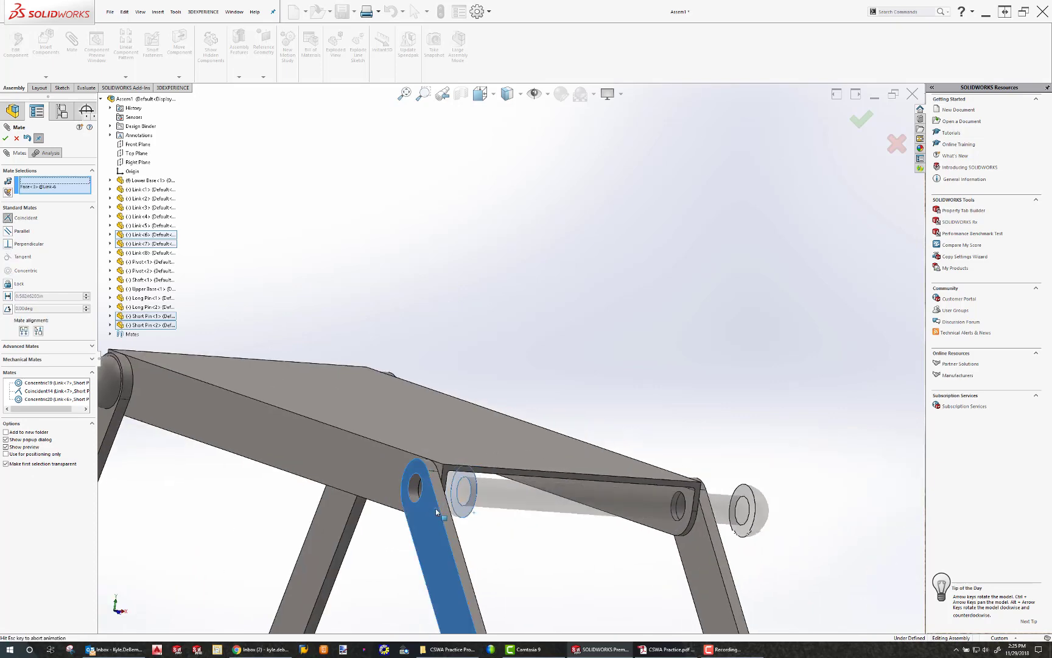
{"action": "left_click", "coordinate": [427, 521]}
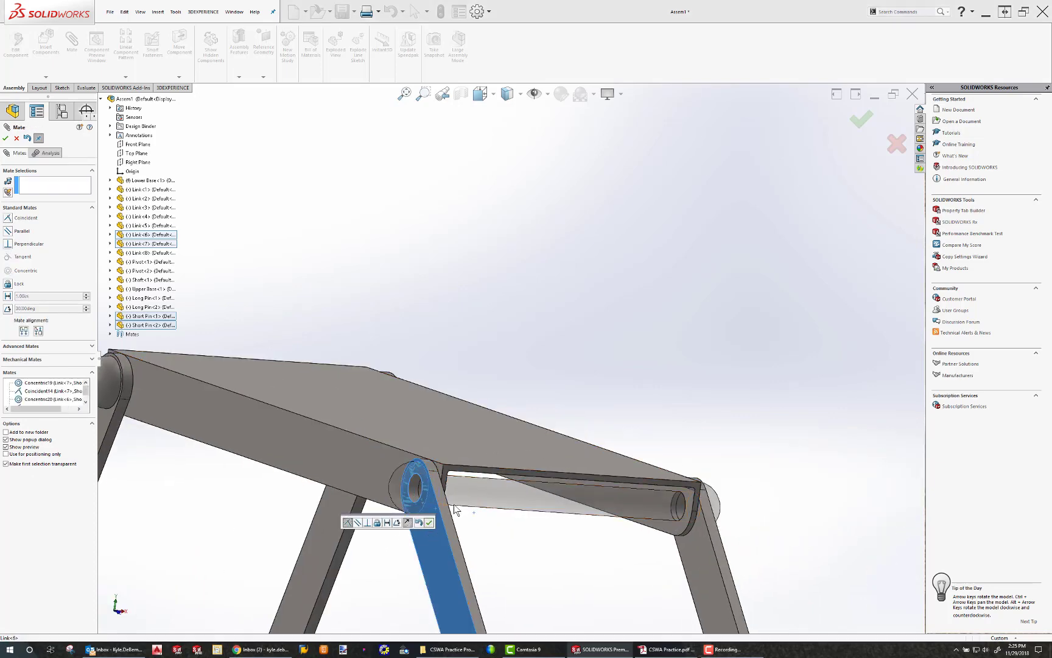
- Add a concentric mate between the shank of Long Pin<1> and the lower end hole of Link<2>
{"action": "scroll", "coordinate": [461, 506], "scroll_direction": "up", "scroll_amount": 3}
{"action": "scroll", "coordinate": [461, 508], "scroll_direction": "up", "scroll_amount": 4}
{"action": "middle_click_drag", "start_coordinate": [540, 495], "coordinate": [445, 499]}
{"action": "left_click", "coordinate": [452, 620]}
{"action": "scroll", "coordinate": [451, 620], "scroll_direction": "up", "scroll_amount": 3}
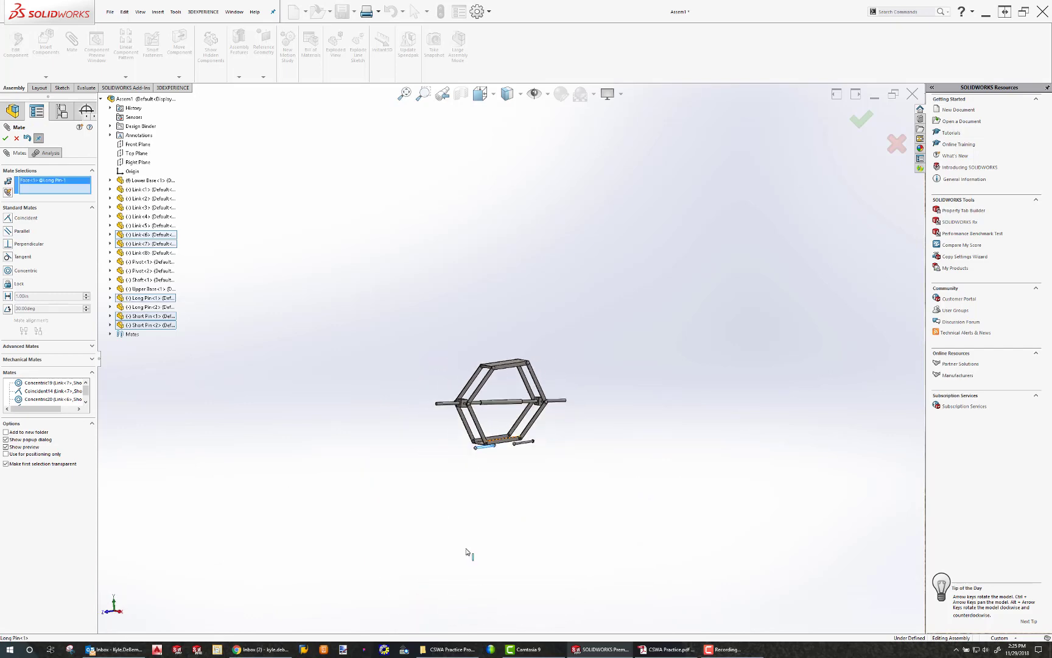
{"action": "scroll", "coordinate": [468, 554], "scroll_direction": "down", "scroll_amount": 10}
{"action": "left_click", "coordinate": [481, 357]}
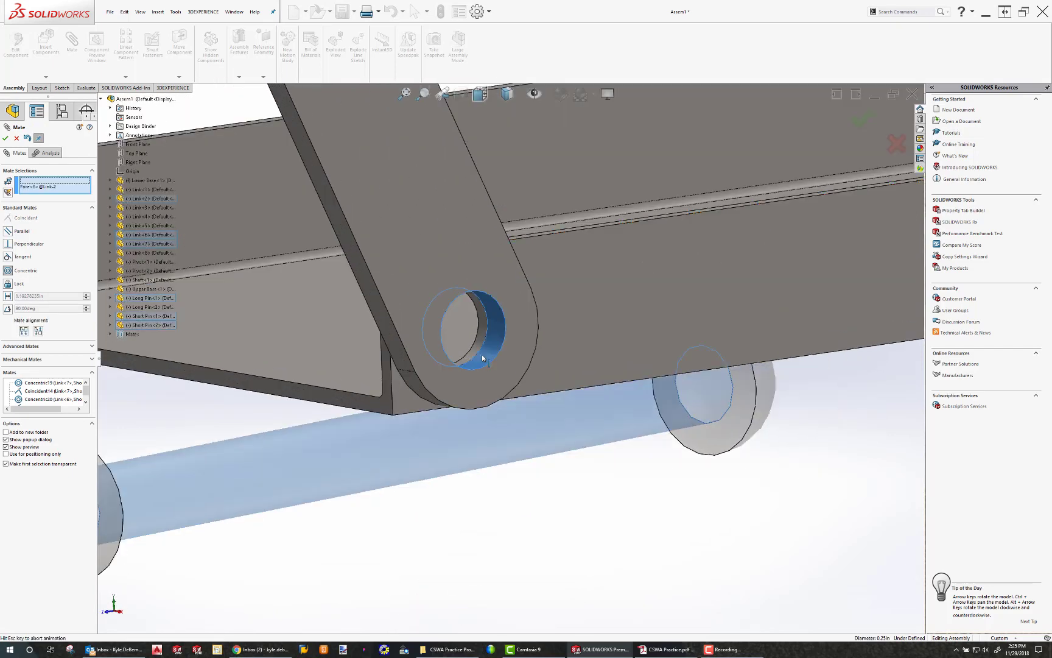
{"action": "left_click", "coordinate": [6, 138]}
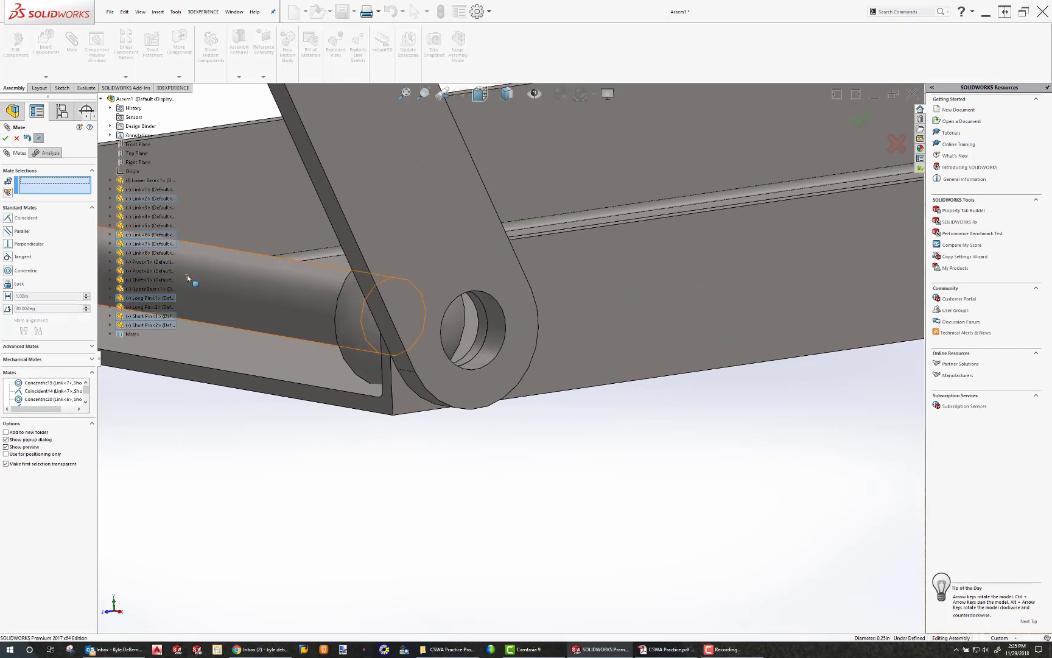
- Add a coincident mate between the flat inner face of Long Pin<1>'s head and the outer face of Link<1>
{"action": "scroll", "coordinate": [186, 275], "scroll_direction": "up", "scroll_amount": 3}
{"action": "scroll", "coordinate": [286, 305], "scroll_direction": "down", "scroll_amount": 6}
{"action": "left_click", "coordinate": [298, 305]}
{"action": "middle_click_drag", "start_coordinate": [298, 307], "coordinate": [434, 256]}
{"action": "left_click", "coordinate": [435, 241]}
{"action": "left_click", "coordinate": [6, 138]}
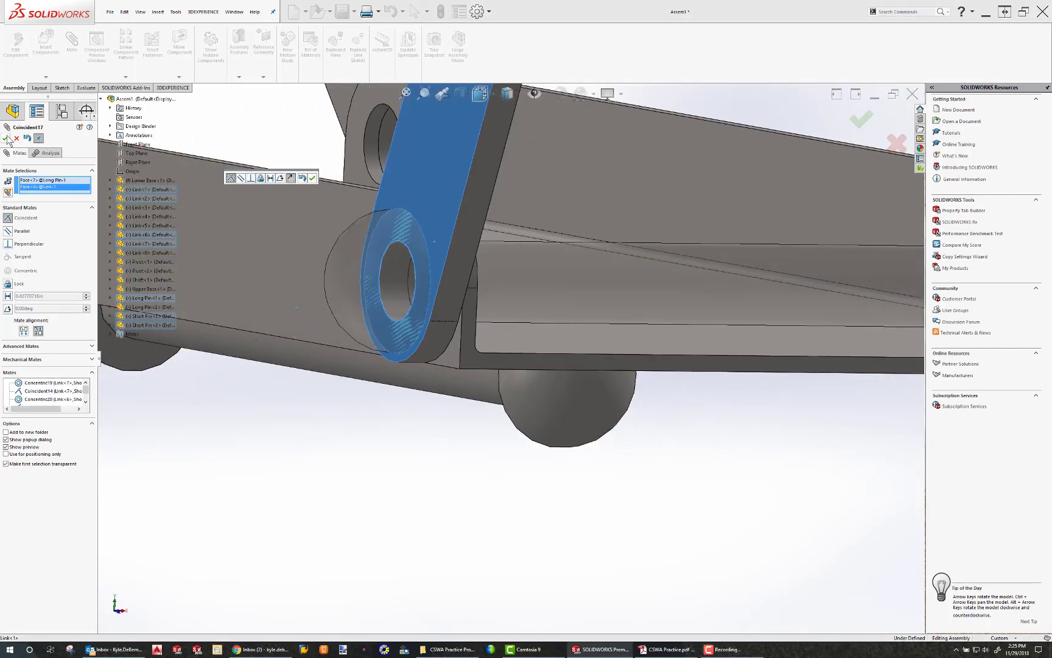
- Add a concentric mate between the shank of Long Pin<2> and the lower end hole of Link<4>
{"action": "scroll", "coordinate": [544, 345], "scroll_direction": "up", "scroll_amount": 5}
{"action": "left_click", "coordinate": [455, 365]}
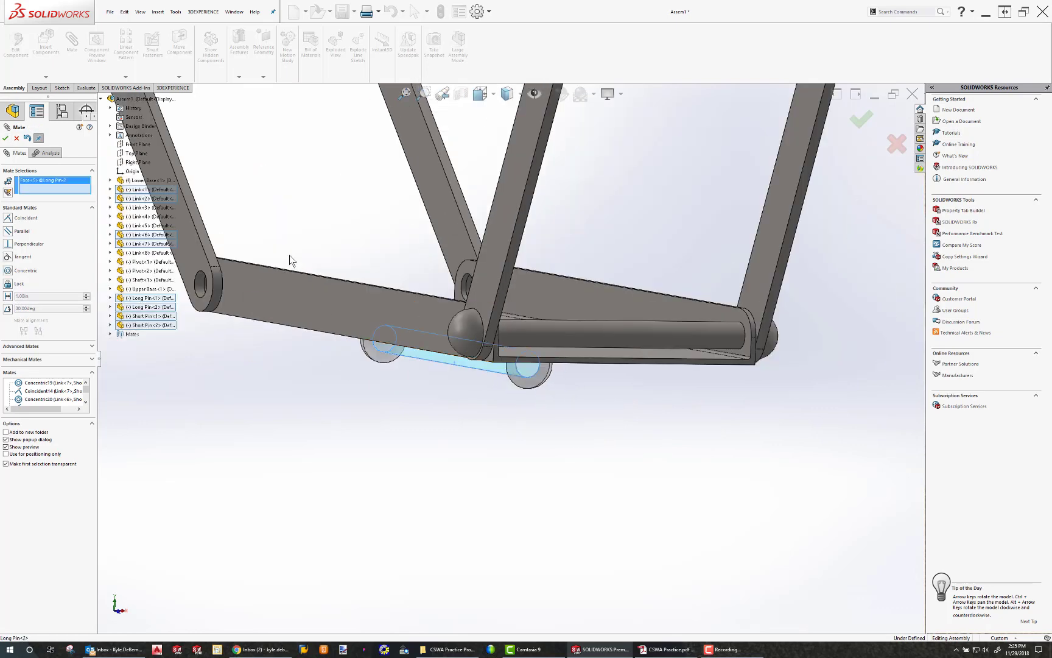
{"action": "middle_click_drag", "start_coordinate": [291, 261], "coordinate": [366, 314]}
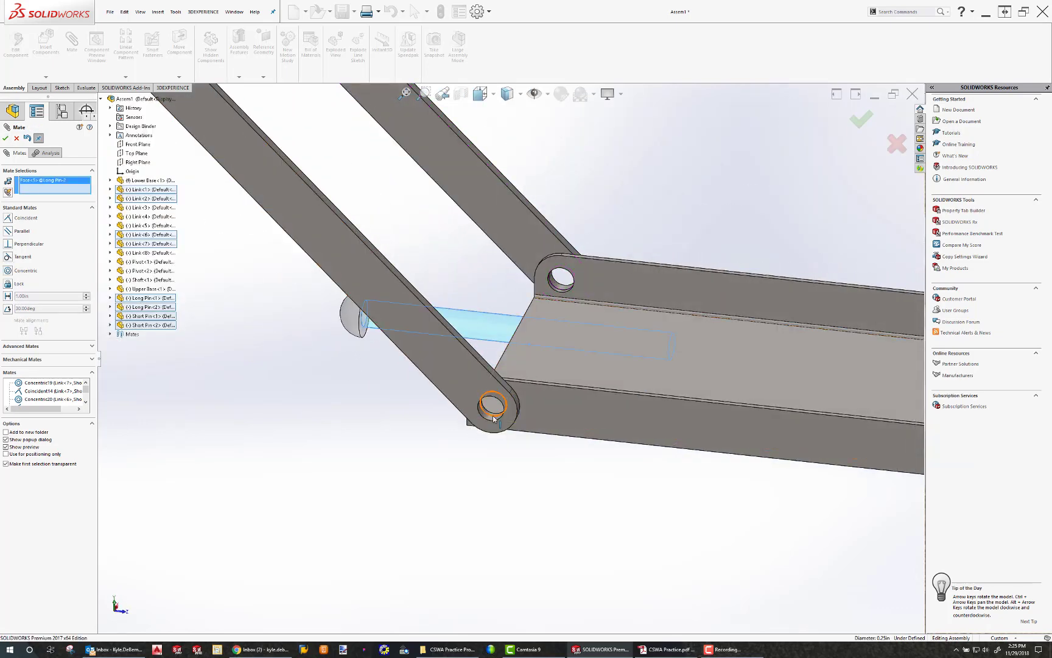
{"action": "left_click", "coordinate": [492, 419]}
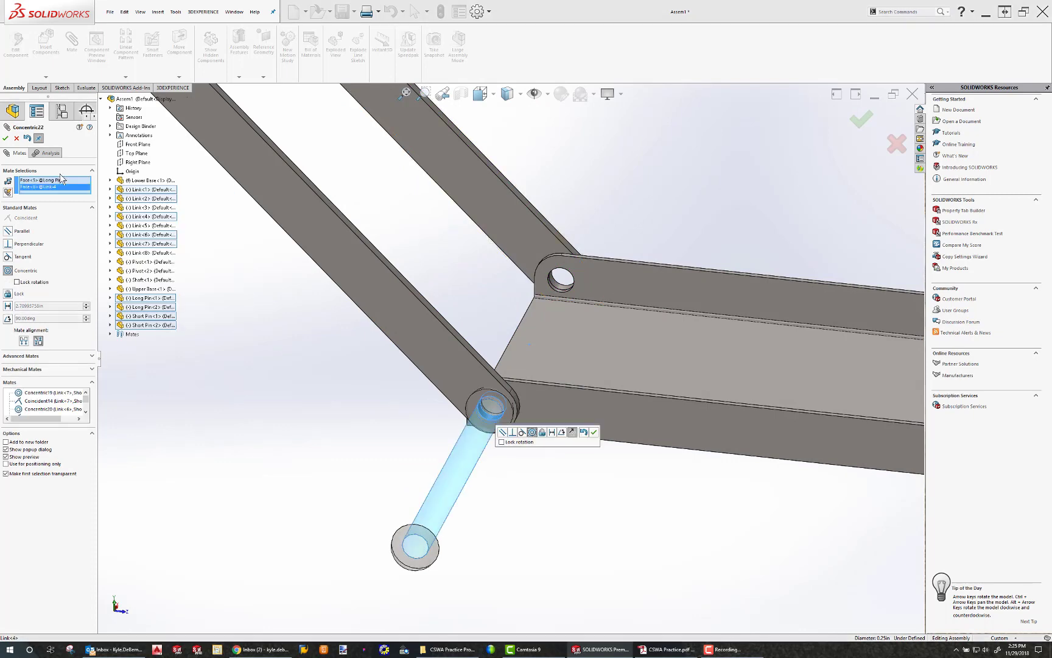
{"action": "left_click", "coordinate": [6, 138]}
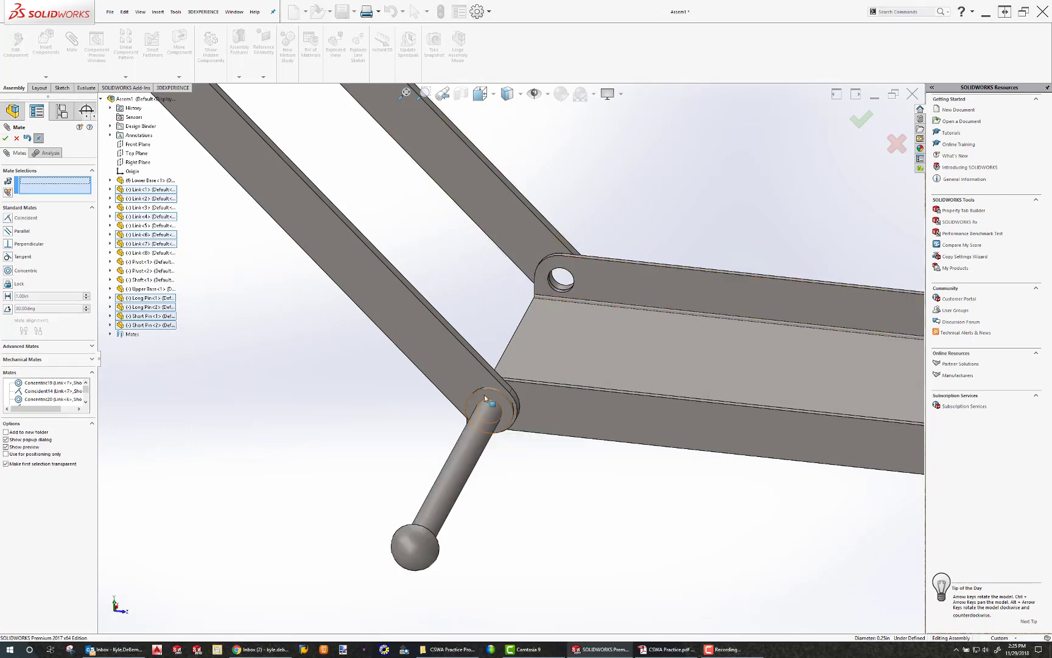
- Add a coincident mate between the outer face of Link<4> and the flat inner face of Long Pin<2>'s head, and finish mating
{"action": "left_click", "coordinate": [476, 381]}
{"action": "middle_click_drag", "start_coordinate": [470, 455], "coordinate": [311, 463]}
{"action": "left_click", "coordinate": [300, 469]}
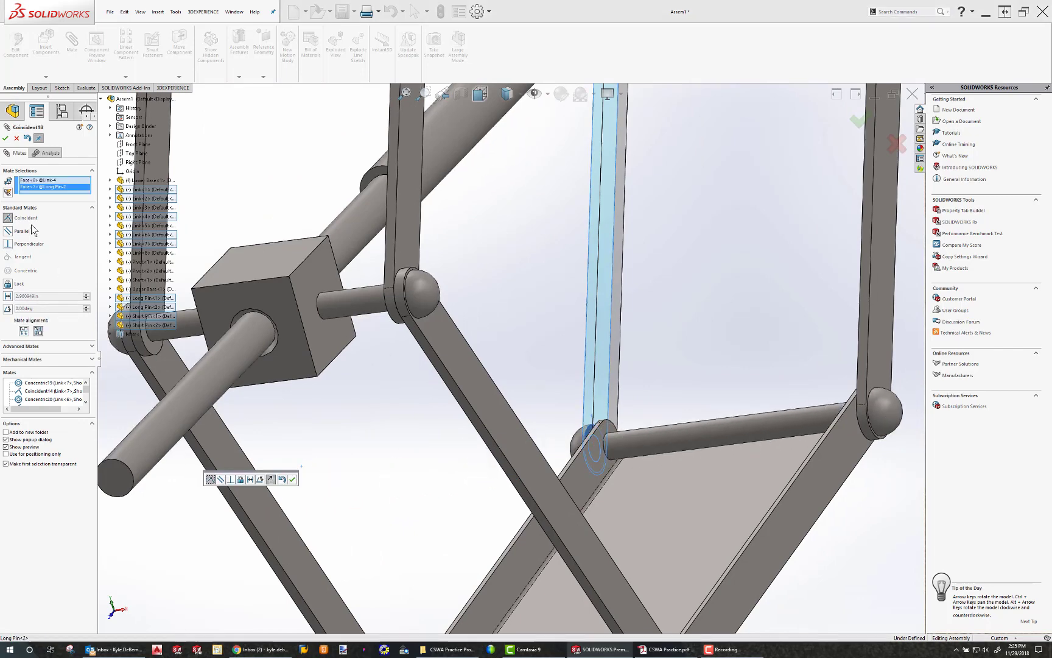
{"action": "left_click", "coordinate": [8, 137]}
{"action": "scroll", "coordinate": [510, 359], "scroll_direction": "up", "scroll_amount": 5}
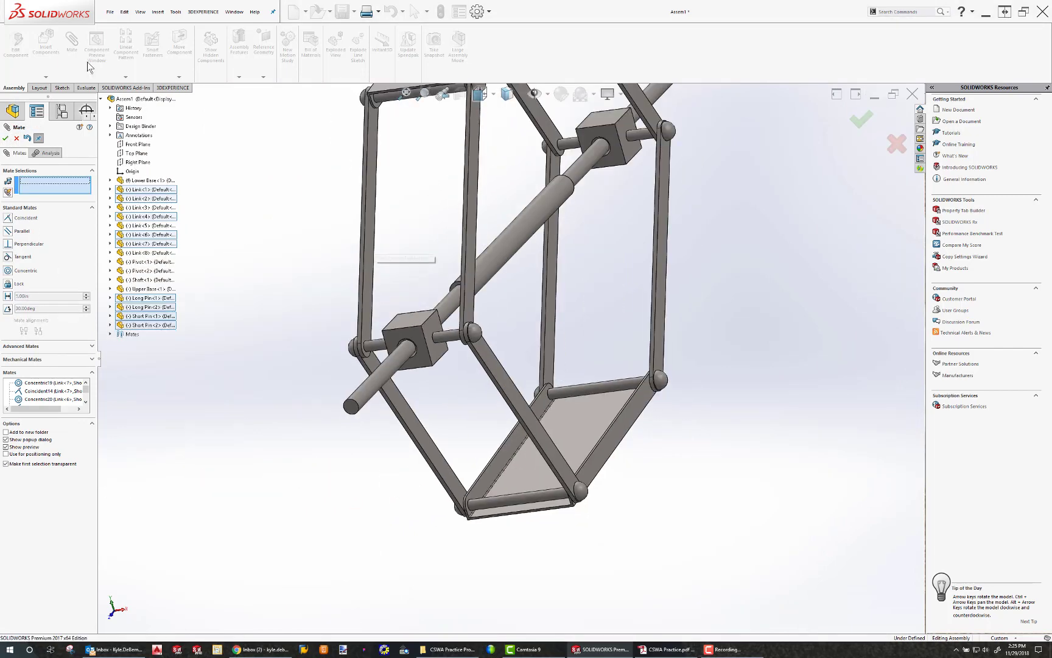
{"action": "left_click", "coordinate": [6, 137]}
- Move the free components of the linkage around to check how the assembly travels and tilts
{"action": "middle_click_drag", "start_coordinate": [536, 439], "coordinate": [531, 329]}
{"action": "scroll", "coordinate": [531, 329], "scroll_direction": "up", "scroll_amount": 3}
{"action": "left_click_drag", "start_coordinate": [557, 175], "coordinate": [500, 206]}
{"action": "mouse_move", "coordinate": [527, 300]}
{"action": "middle_mouse_down"}
{"action": "mouse_move", "coordinate": [530, 256]}
{"action": "mouse_move", "coordinate": [531, 293]}
{"action": "middle_mouse_up"}
{"action": "left_click_drag", "start_coordinate": [531, 292], "coordinate": [536, 243]}
{"action": "key", "text": "Escape"}
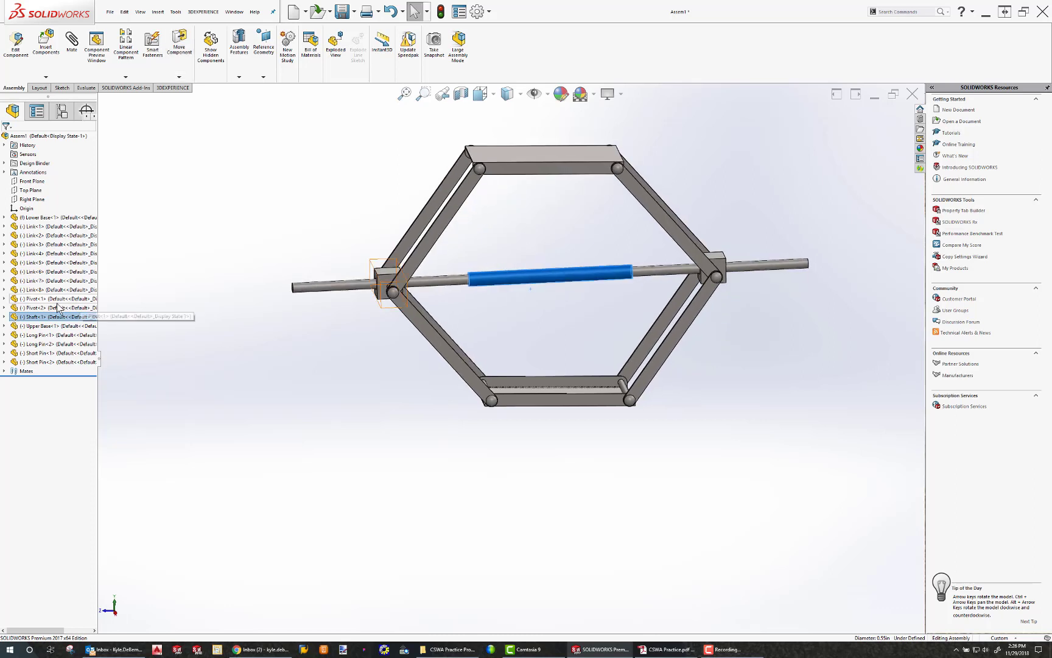
- Add a parallel mate between the shaft's Top Plane and the assembly's Top Plane
{"action": "left_click", "coordinate": [4, 317]}
{"action": "left_click", "coordinate": [14, 353]}
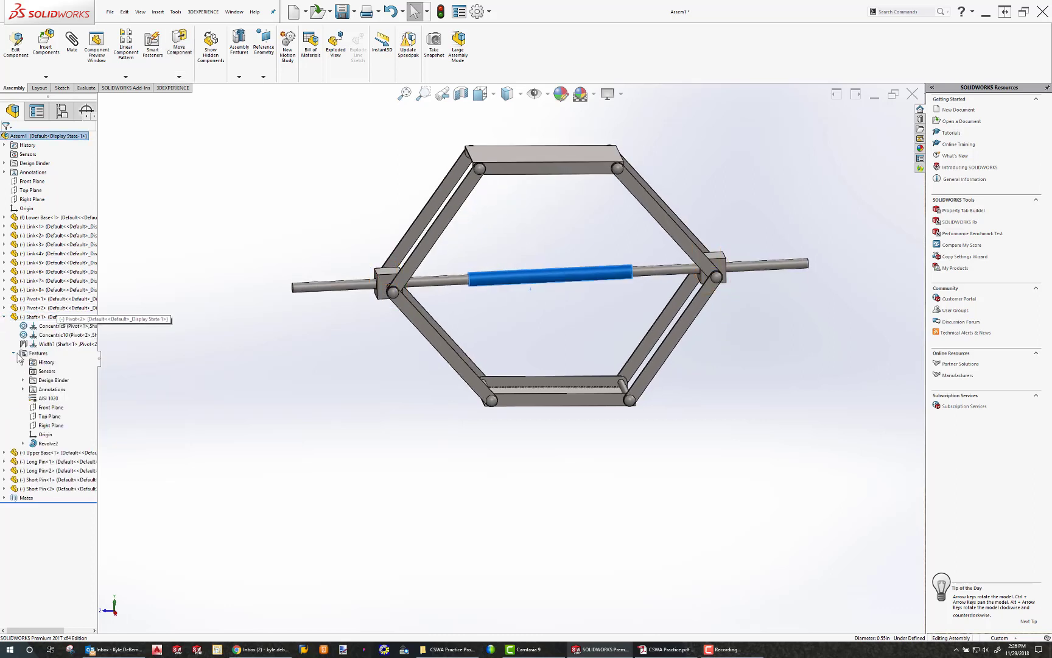
{"action": "left_click", "coordinate": [51, 417]}
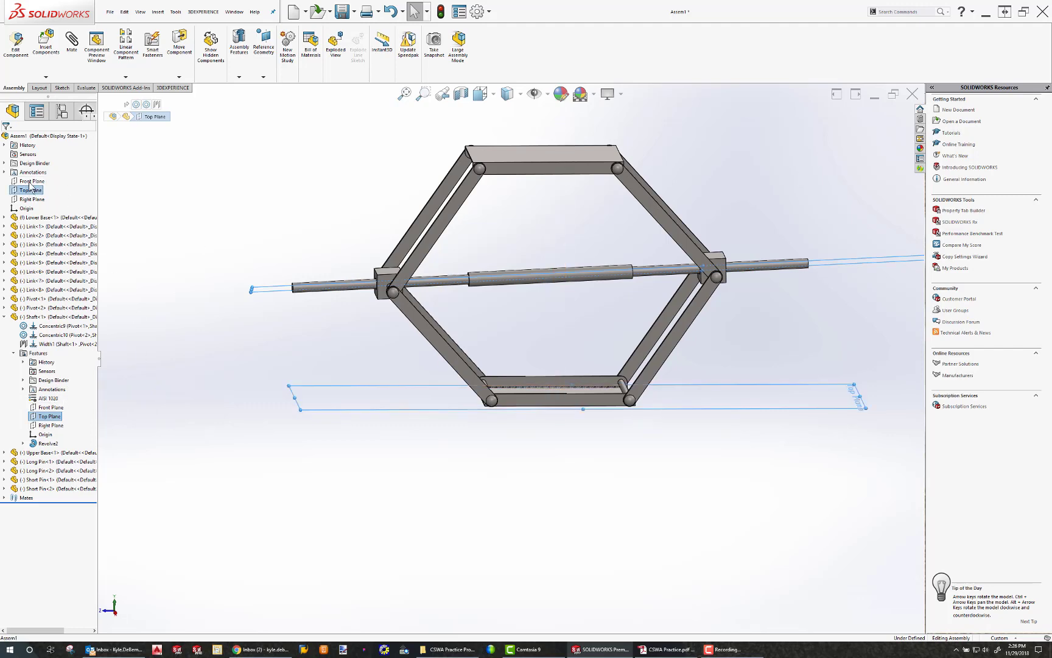
{"action": "left_click", "coordinate": [71, 48]}
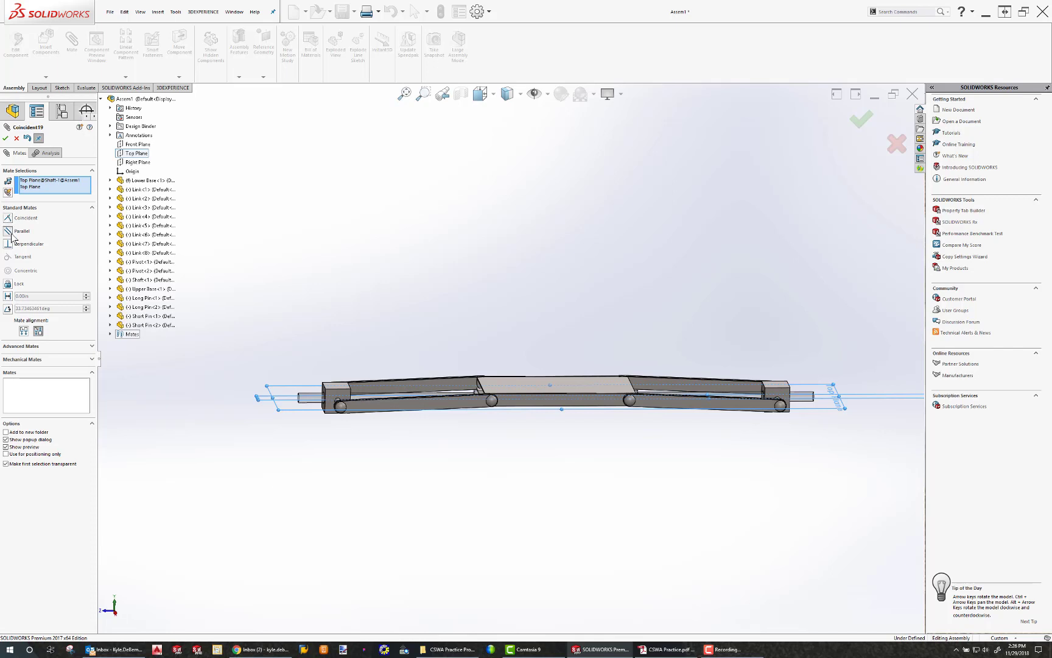
{"action": "left_click", "coordinate": [12, 233]}
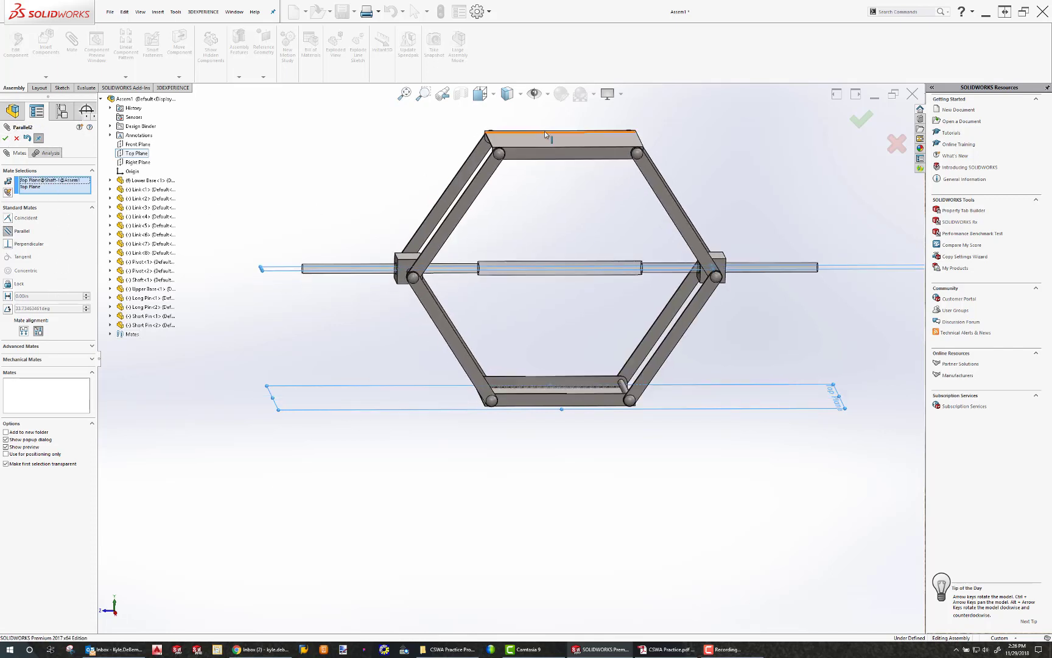
{"action": "left_click", "coordinate": [6, 138]}
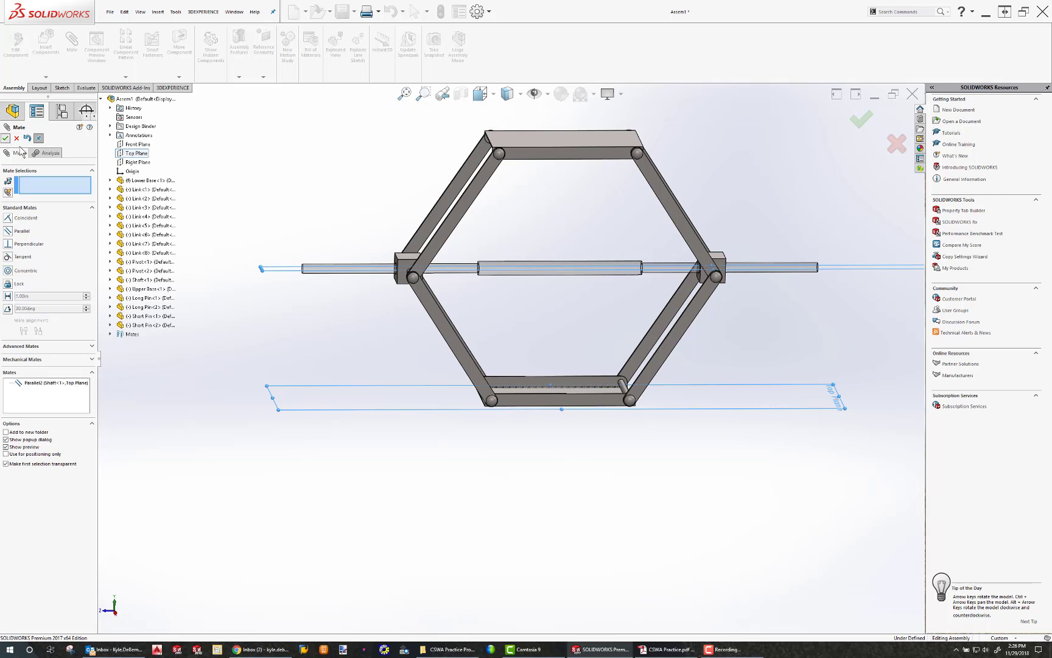
{"action": "left_click", "coordinate": [6, 139]}
- Lower the Upper Base towards the shaft to check the linkage's motion
{"action": "left_click_drag", "start_coordinate": [582, 136], "coordinate": [578, 223]}
{"action": "key", "text": "Escape"}
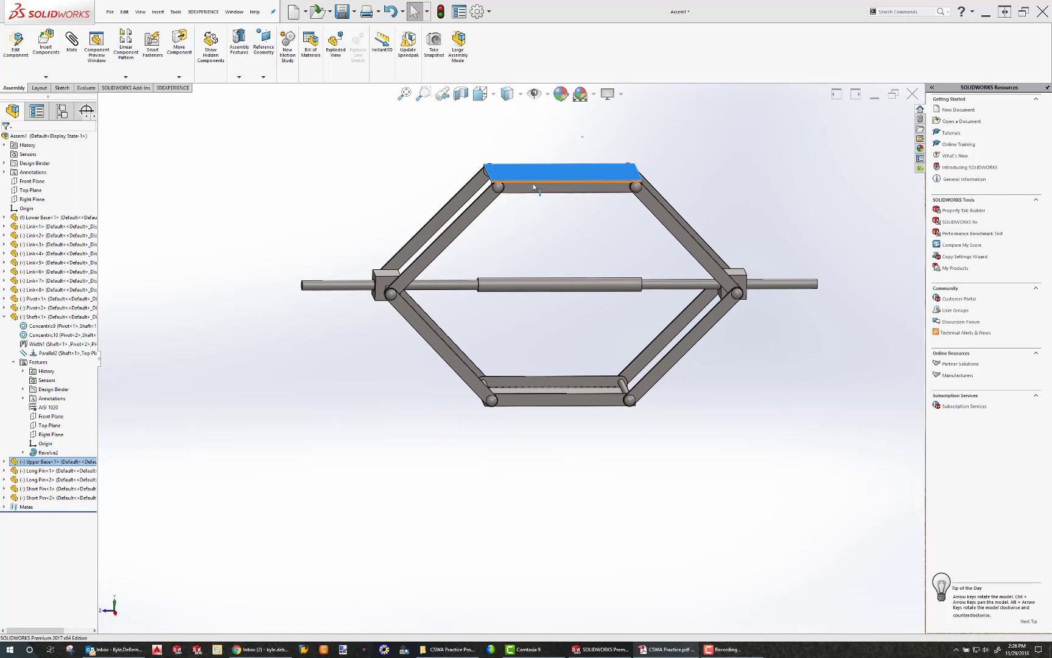
{"action": "left_click_drag", "start_coordinate": [533, 183], "coordinate": [516, 198]}
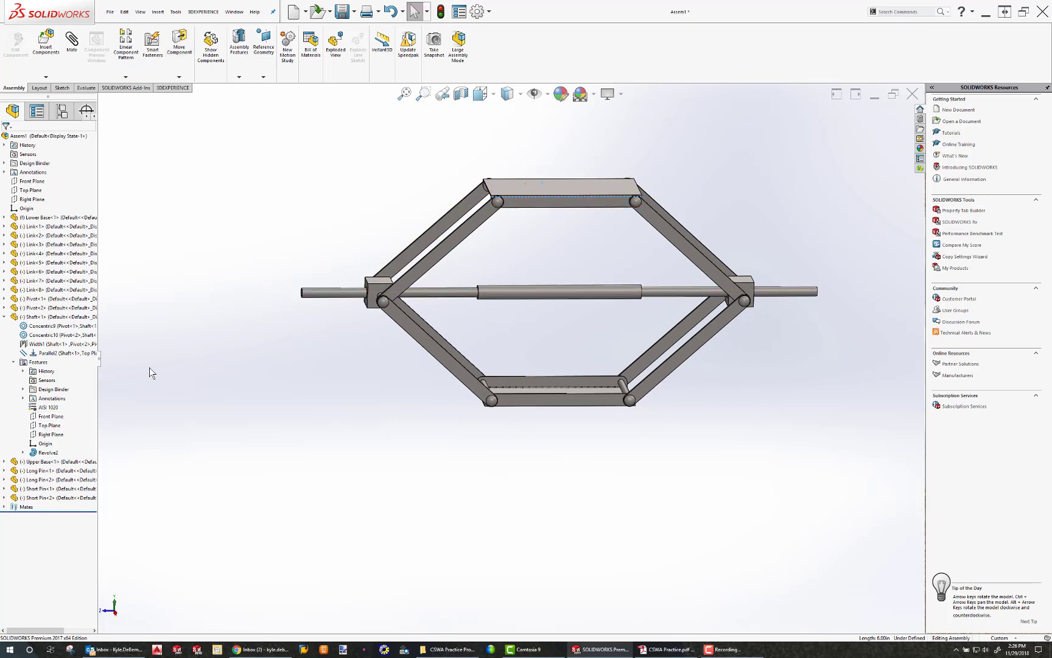
- Add a 36-degree angle mate between the underside of the Lower Base and the lower edge face of Link<8>
{"action": "middle_click_drag", "start_coordinate": [450, 336], "coordinate": [502, 344]}
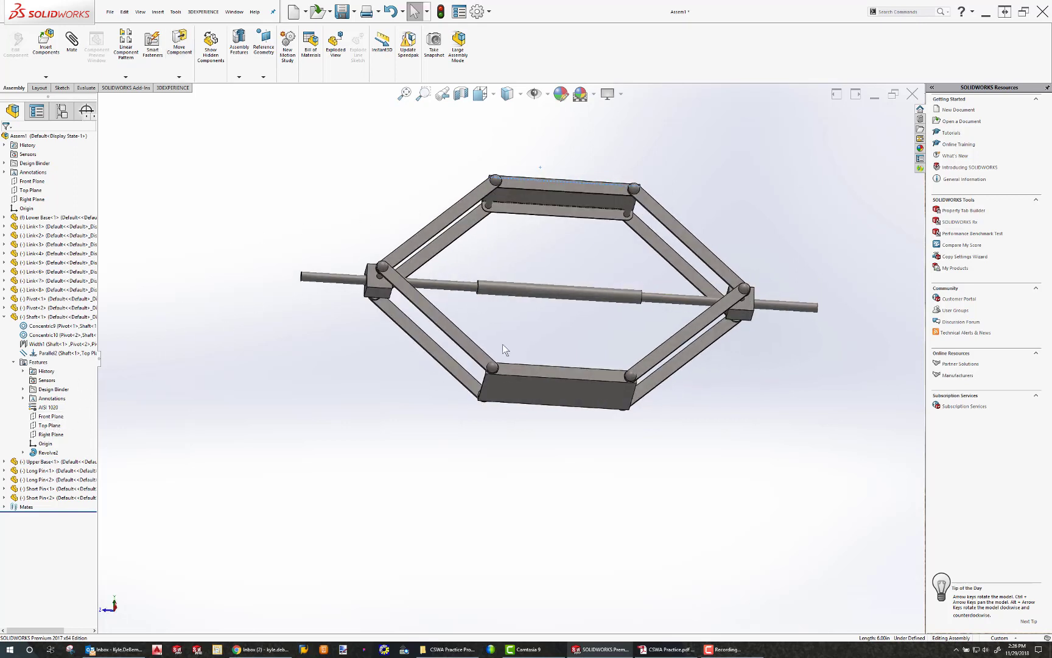
{"action": "left_click", "coordinate": [524, 383]}
{"action": "middle_click_drag", "start_coordinate": [497, 266], "coordinate": [408, 251]}
{"action": "scroll", "coordinate": [493, 281], "scroll_direction": "up", "scroll_amount": 5}
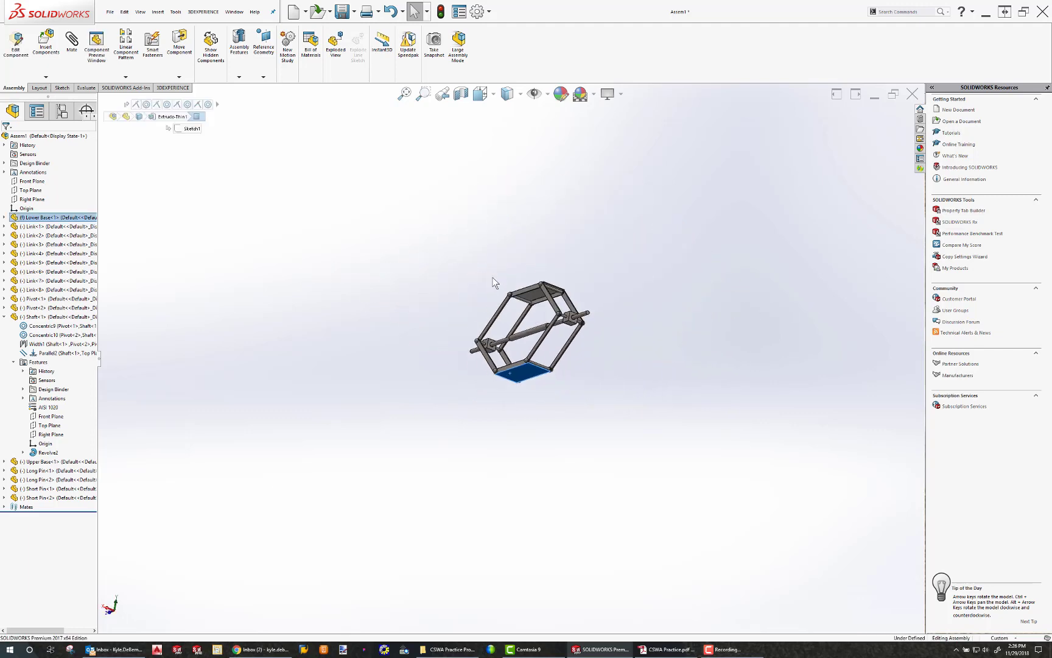
{"action": "scroll", "coordinate": [435, 301], "scroll_direction": "up", "scroll_amount": 5}
{"action": "left_click", "coordinate": [428, 301]}
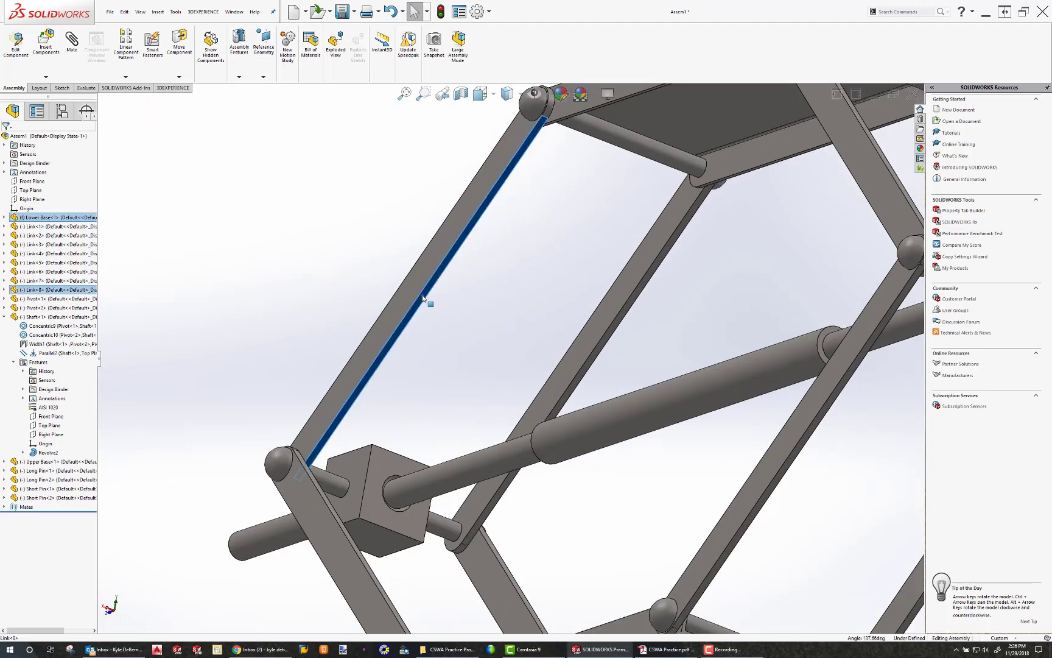
{"action": "scroll", "coordinate": [502, 332], "scroll_direction": "up", "scroll_amount": 3}
{"action": "scroll", "coordinate": [502, 332], "scroll_direction": "up", "scroll_amount": 9}
{"action": "middle_click_drag", "start_coordinate": [507, 343], "coordinate": [561, 403]}
{"action": "scroll", "coordinate": [505, 364], "scroll_direction": "up", "scroll_amount": 1}
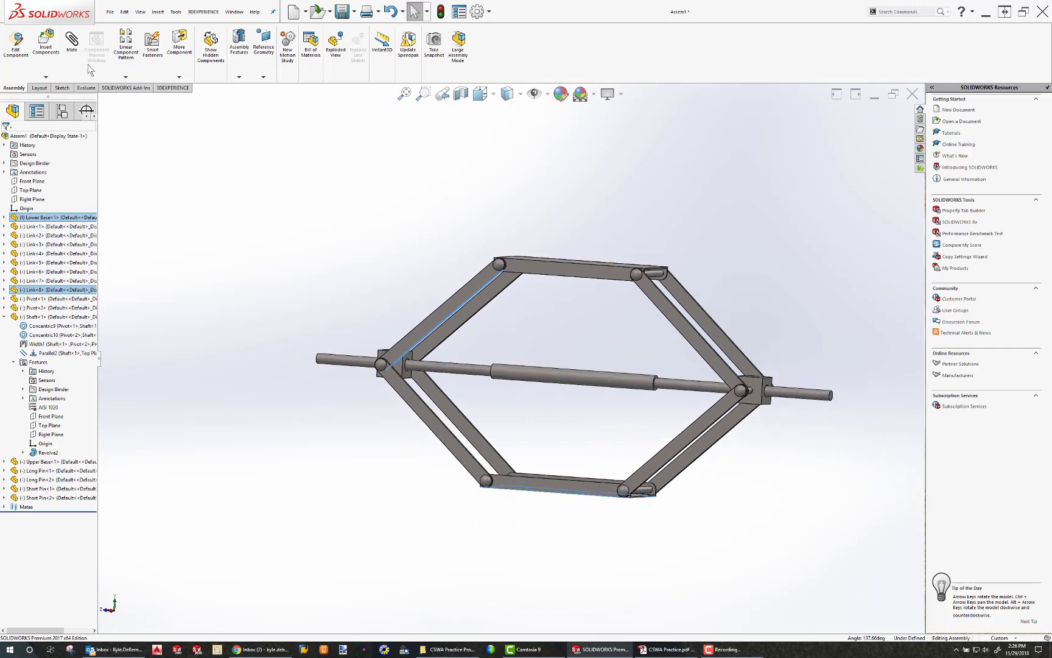
{"action": "left_click", "coordinate": [73, 43]}
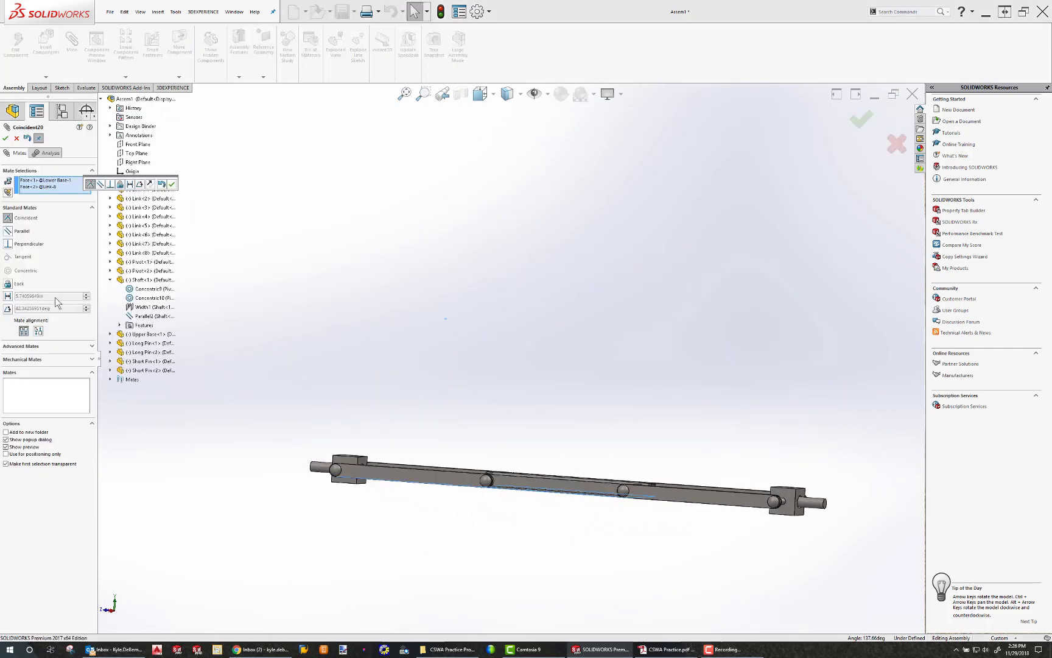
{"action": "left_click", "coordinate": [8, 308]}
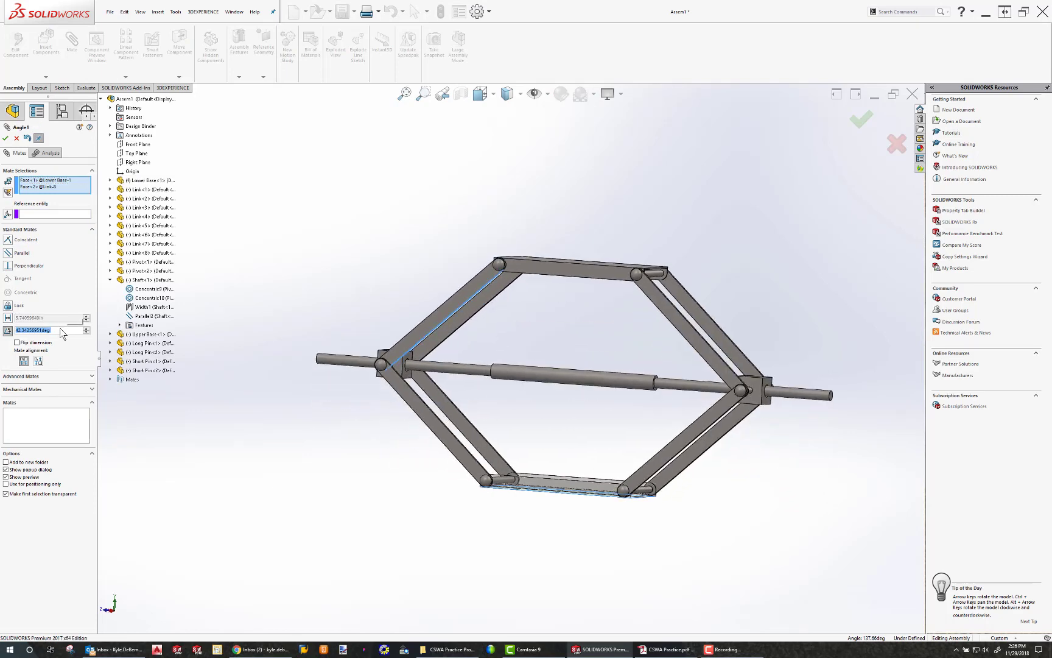
{"action": "type", "text": "36"}
{"action": "key", "text": "Return"}
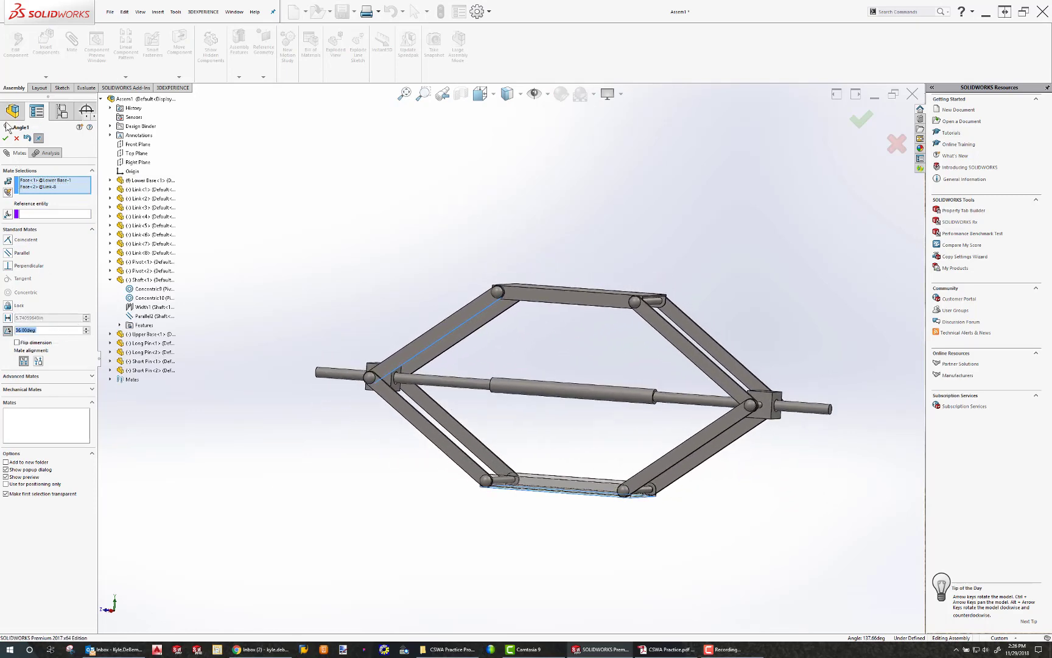
{"action": "left_click", "coordinate": [6, 139]}
- Leave the Mate command and examine the constrained linkage, selecting the top face of the Upper Base
{"action": "middle_click_drag", "start_coordinate": [317, 283], "coordinate": [487, 317]}
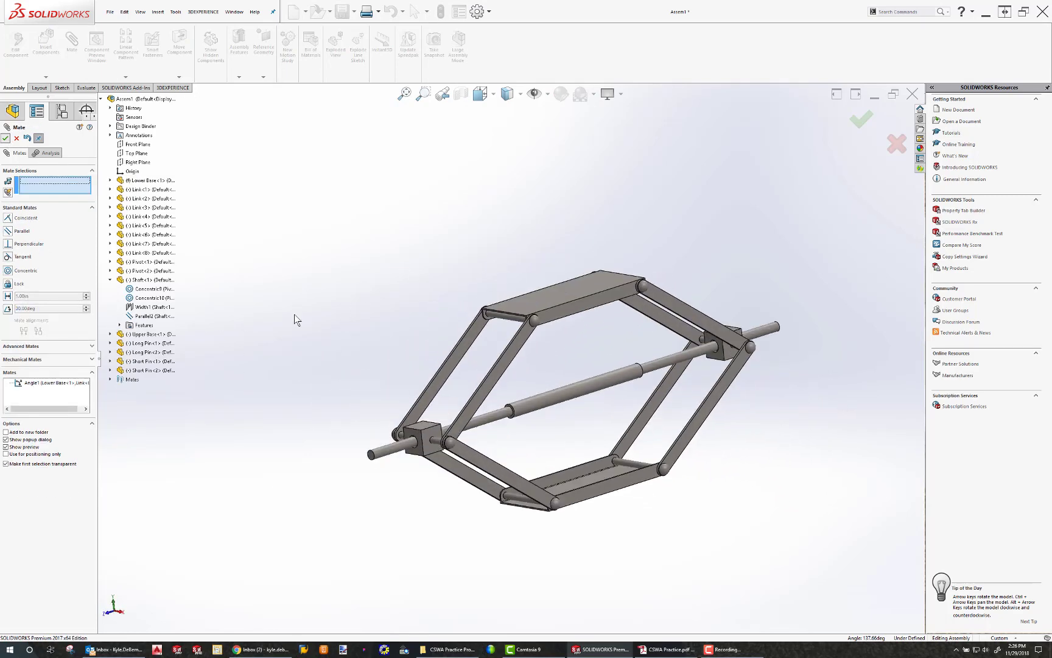
{"action": "key", "text": "Escape"}
{"action": "left_click", "coordinate": [567, 289]}
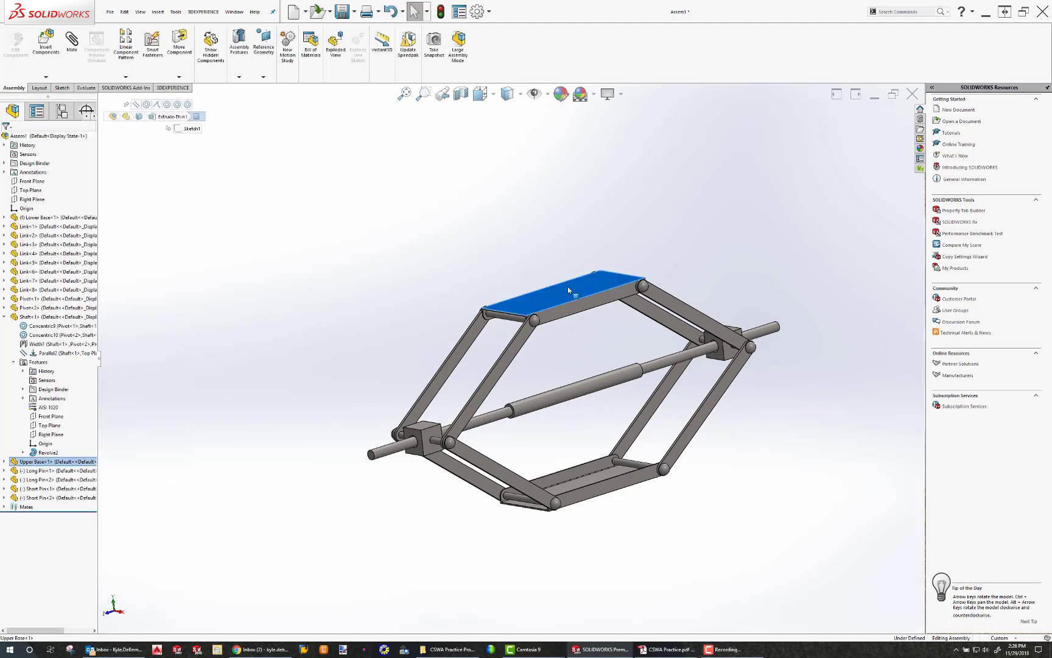
{"action": "left_click", "coordinate": [558, 356]}
{"action": "middle_click_drag", "start_coordinate": [559, 356], "coordinate": [567, 399]}
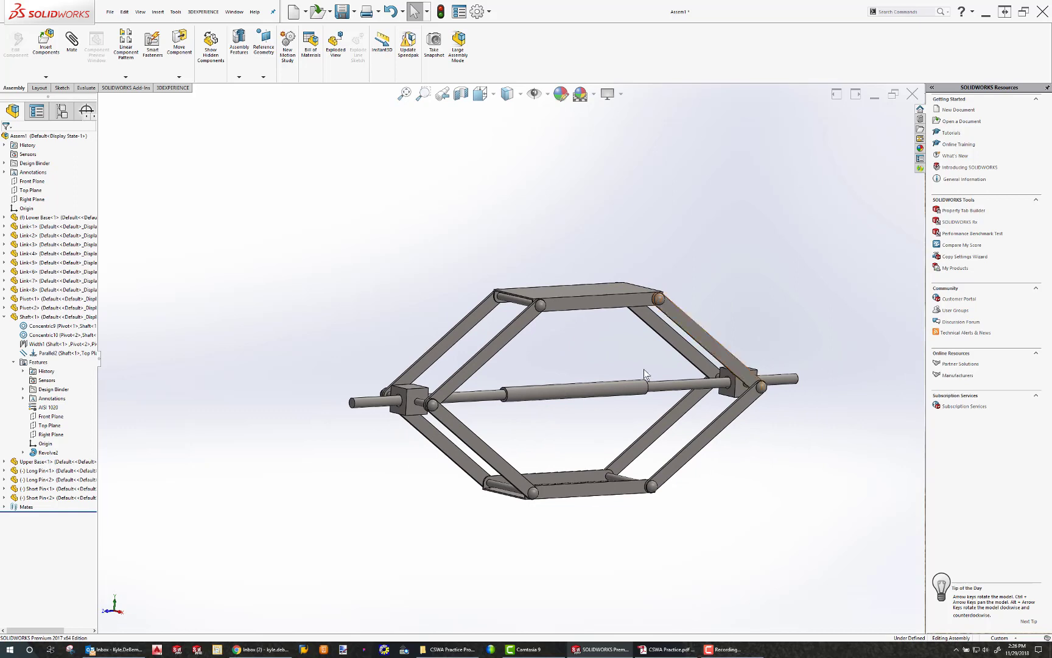
- Create a coordinate system at the Lower Base's bottom corner vertex, with its Y axis along the adjoining long bottom edge
{"action": "left_click", "coordinate": [158, 12]}
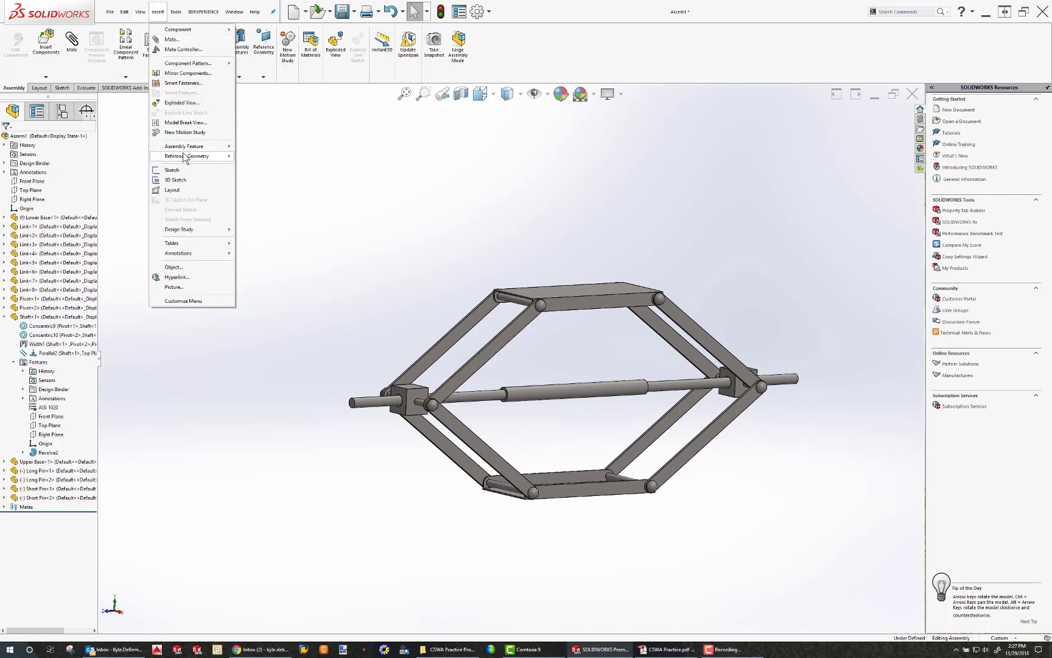
{"action": "mouse_move", "coordinate": [186, 157]}
{"action": "left_click", "coordinate": [272, 177]}
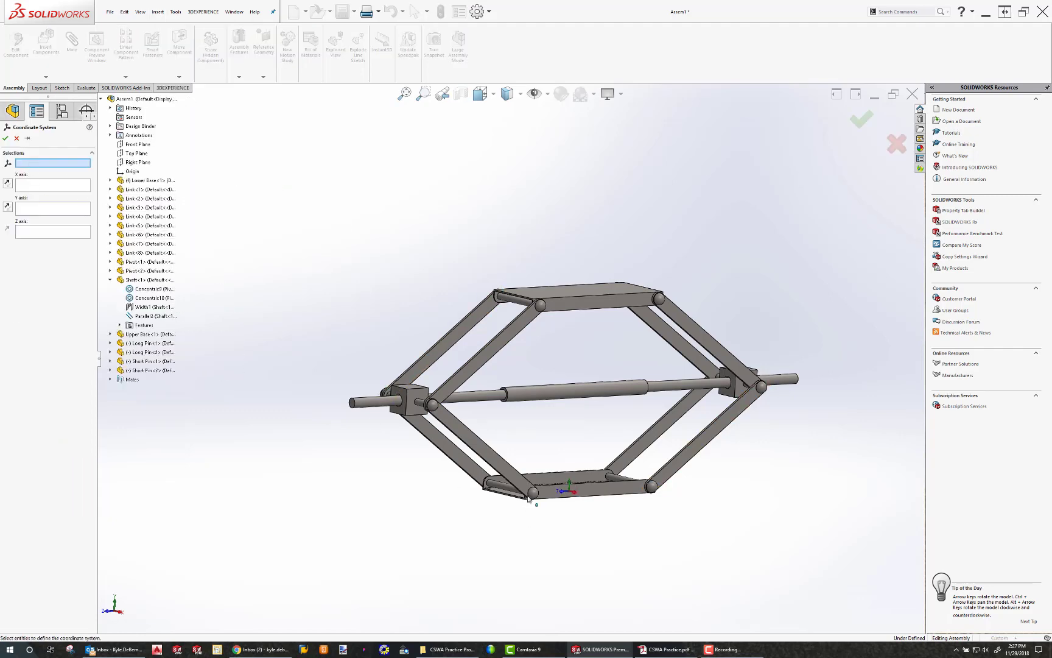
{"action": "scroll", "coordinate": [528, 499], "scroll_direction": "up", "scroll_amount": 5}
{"action": "scroll", "coordinate": [518, 420], "scroll_direction": "down", "scroll_amount": 7}
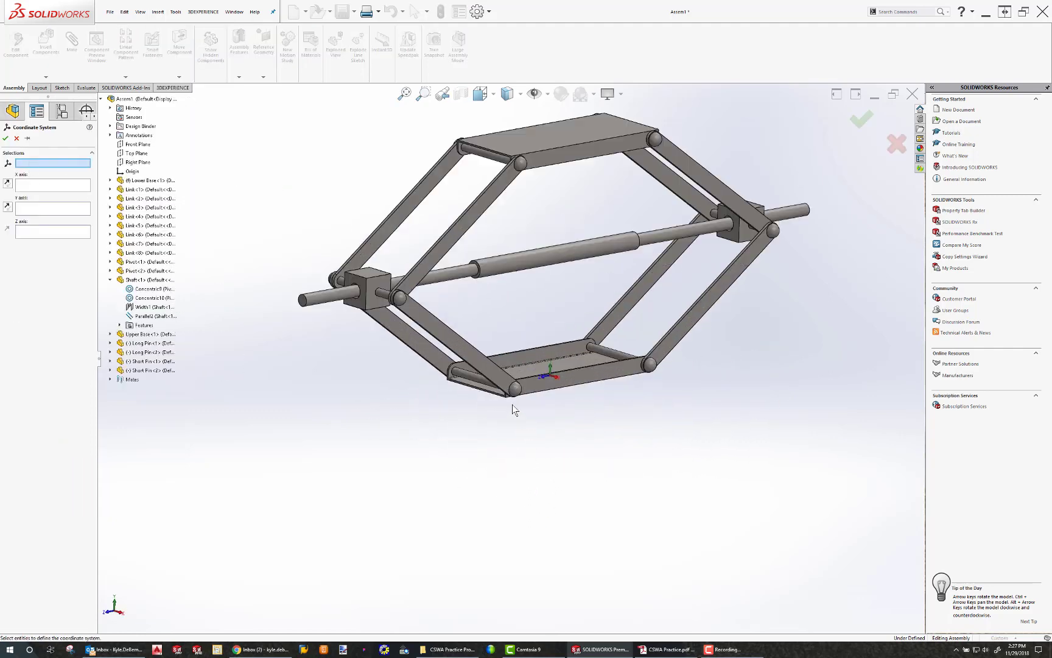
{"action": "scroll", "coordinate": [512, 404], "scroll_direction": "down", "scroll_amount": 6}
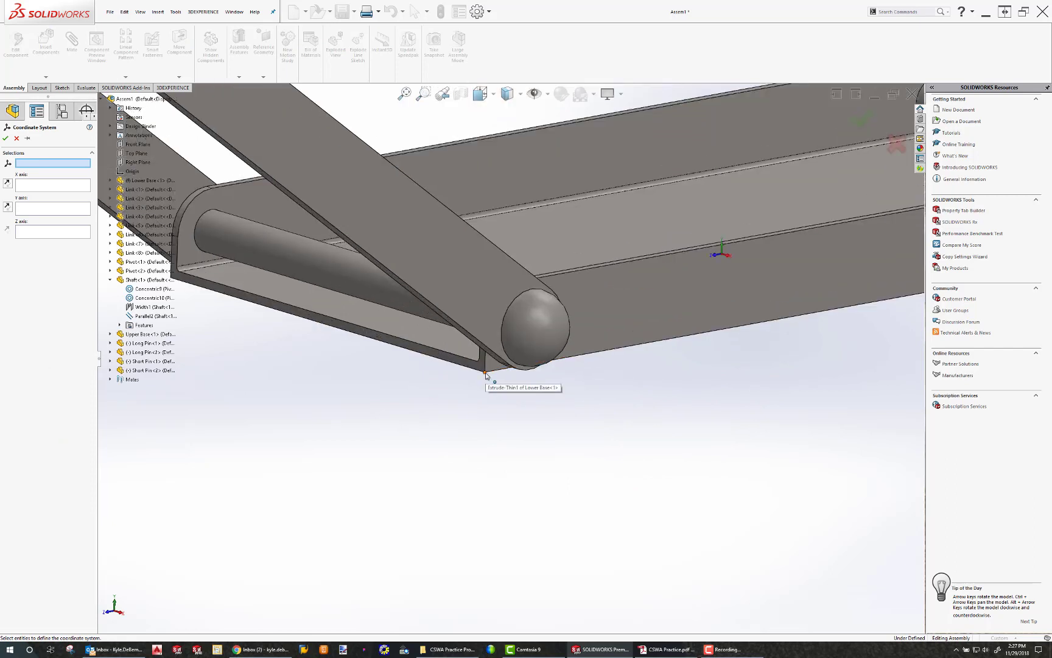
{"action": "left_click", "coordinate": [486, 373]}
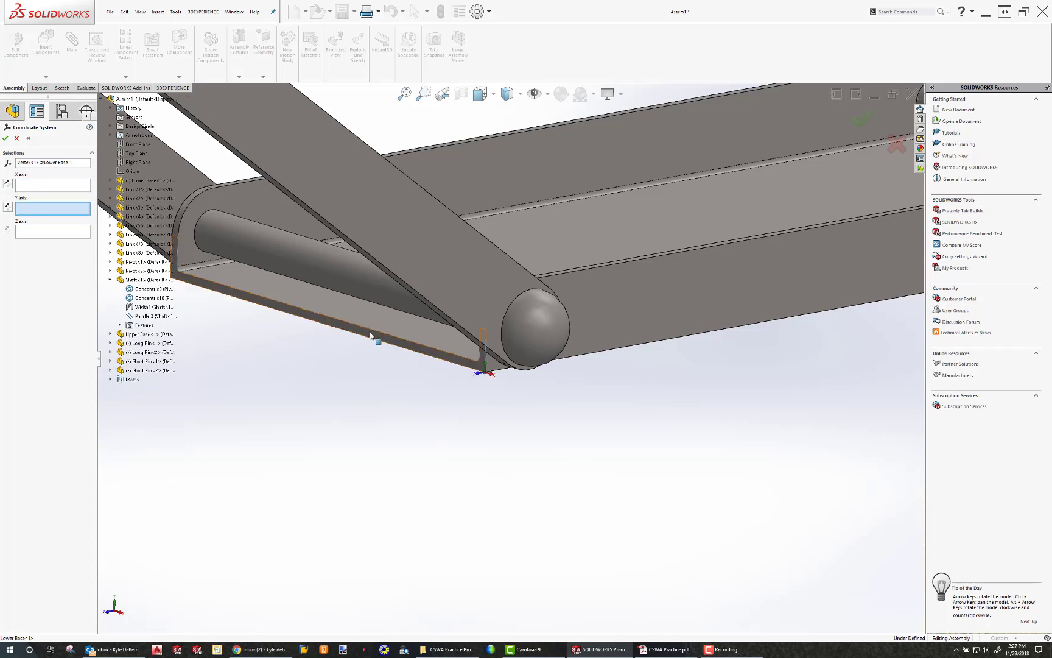
{"action": "left_click", "coordinate": [509, 370]}
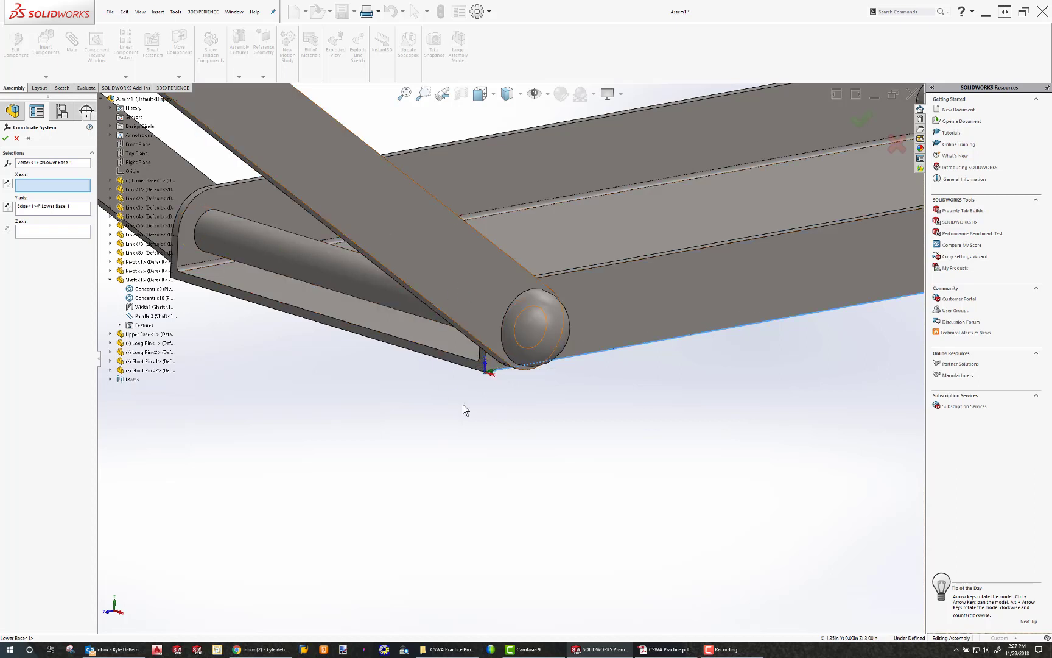
{"action": "left_click", "coordinate": [5, 138]}
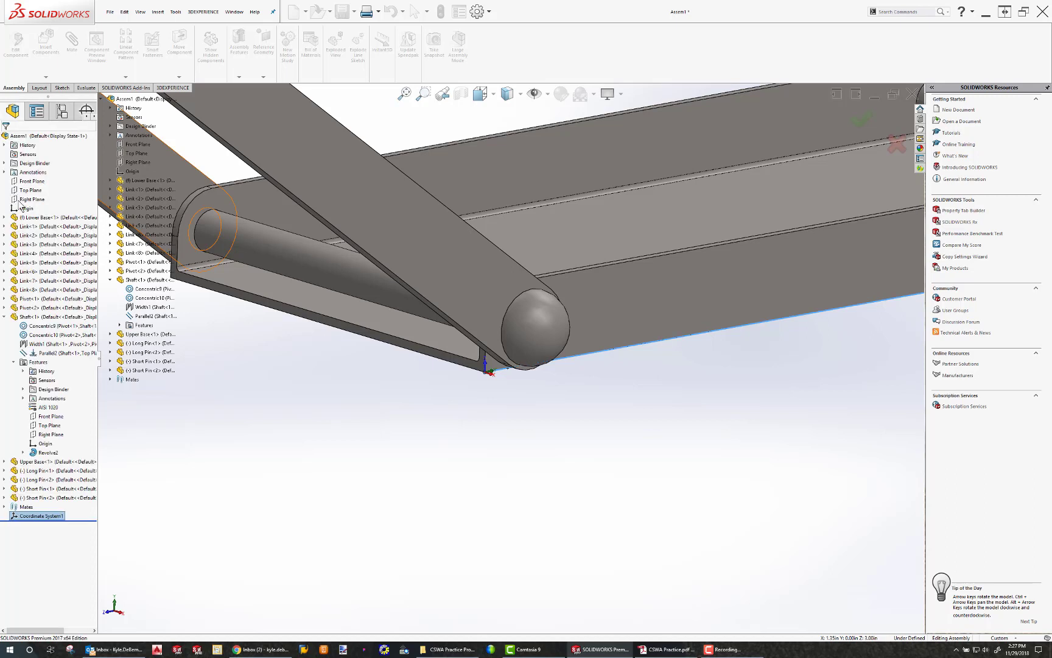
- Rename the new coordinate system as "IN it to Win It"
{"action": "left_click", "coordinate": [66, 515]}
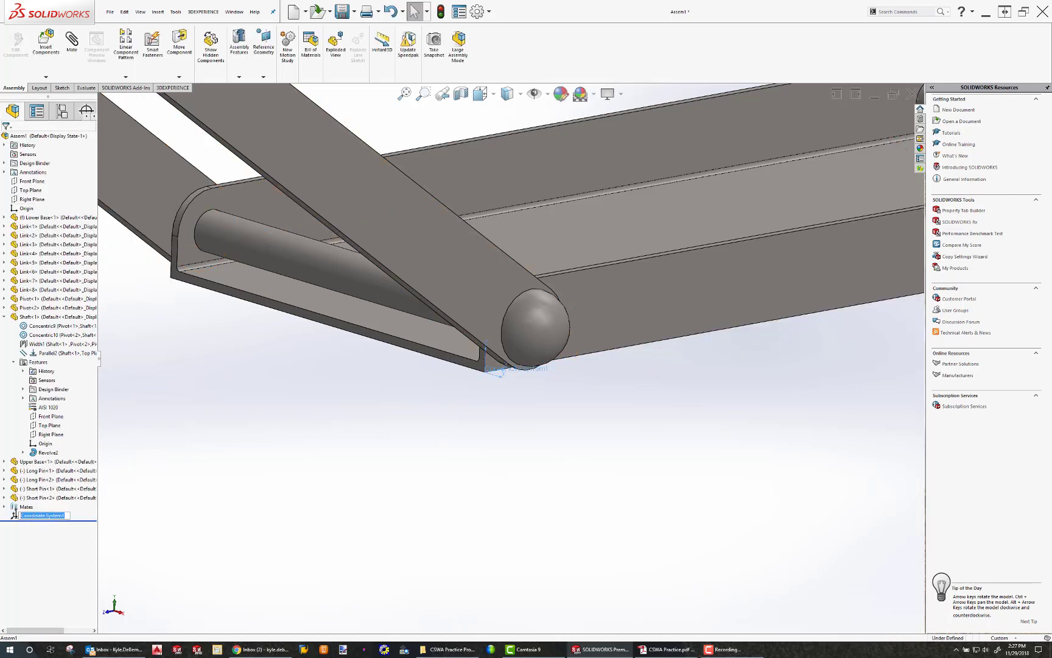
{"action": "type", "text": "IN it to Win It"}
{"action": "key", "text": "Return"}
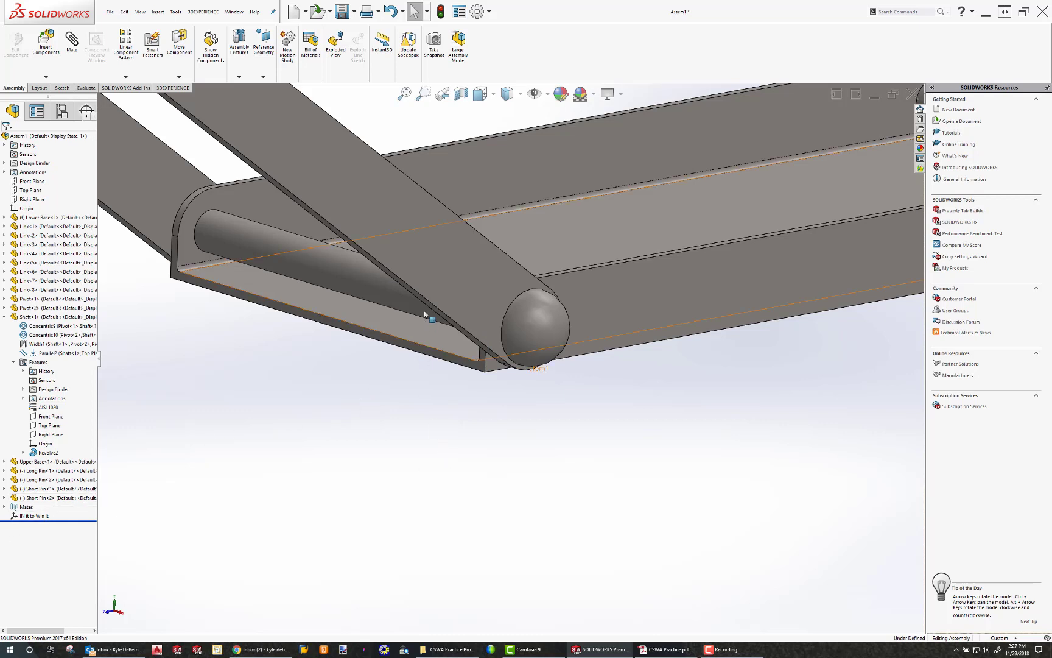
- Evaluate the assembly's mass properties, reporting coordinate values relative to the "IN it to Win It" coordinate system
{"action": "left_click", "coordinate": [82, 87]}
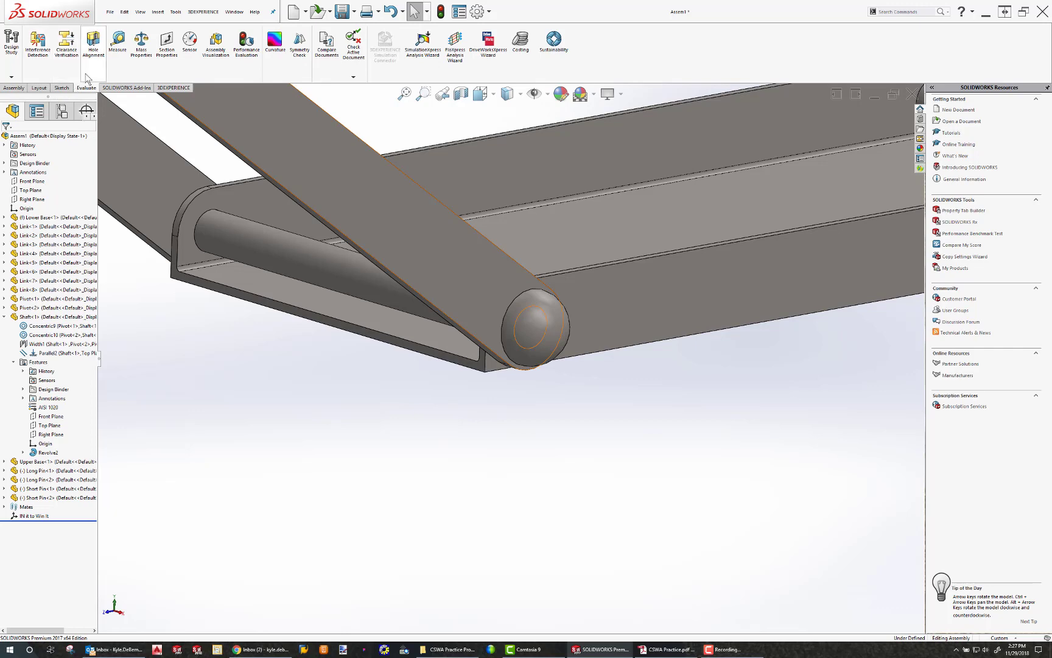
{"action": "left_click", "coordinate": [145, 42]}
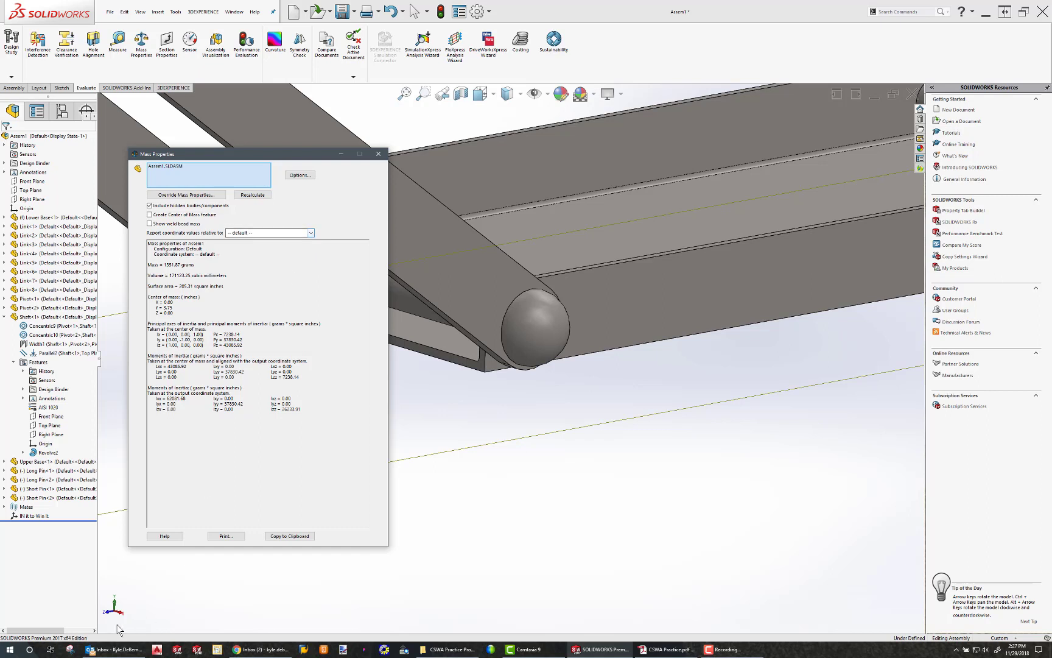
{"action": "left_click", "coordinate": [310, 233]}
{"action": "left_click", "coordinate": [253, 246]}
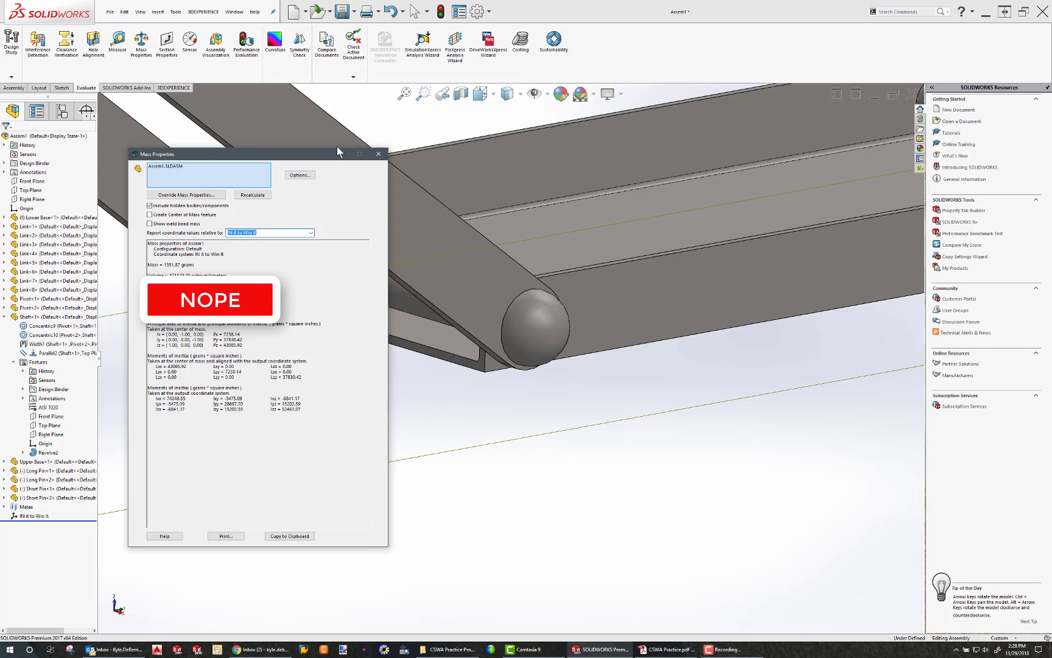
{"action": "left_click", "coordinate": [378, 154]}
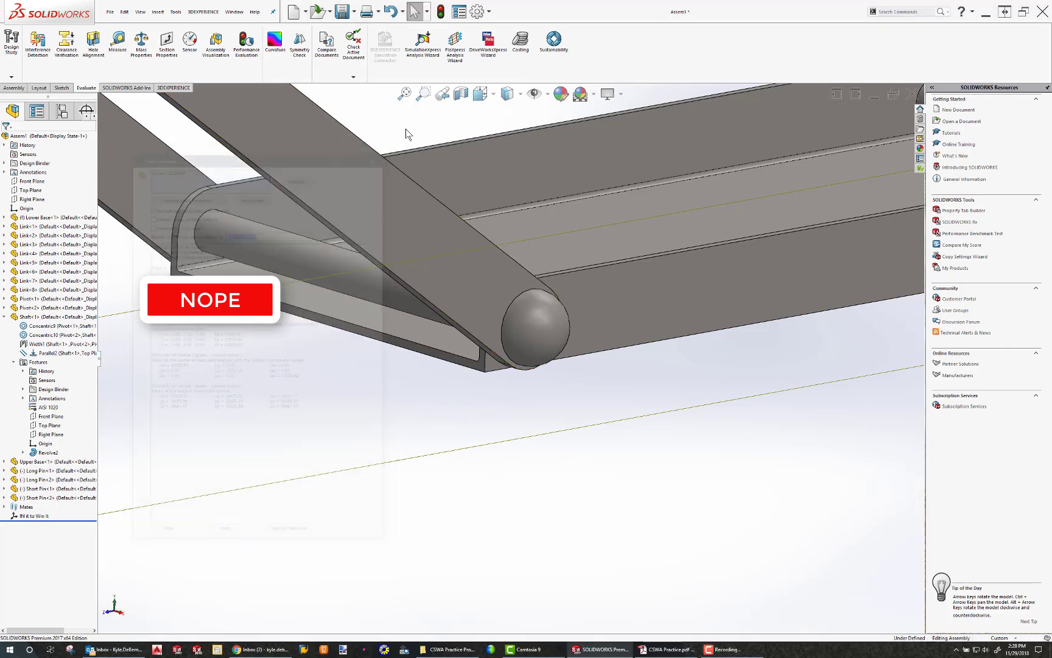
- Try to move the Upper Base downwards to check whether the linkage is still free to travel
{"action": "key", "text": "f"}
{"action": "scroll", "coordinate": [533, 171], "scroll_direction": "up", "scroll_amount": 4}
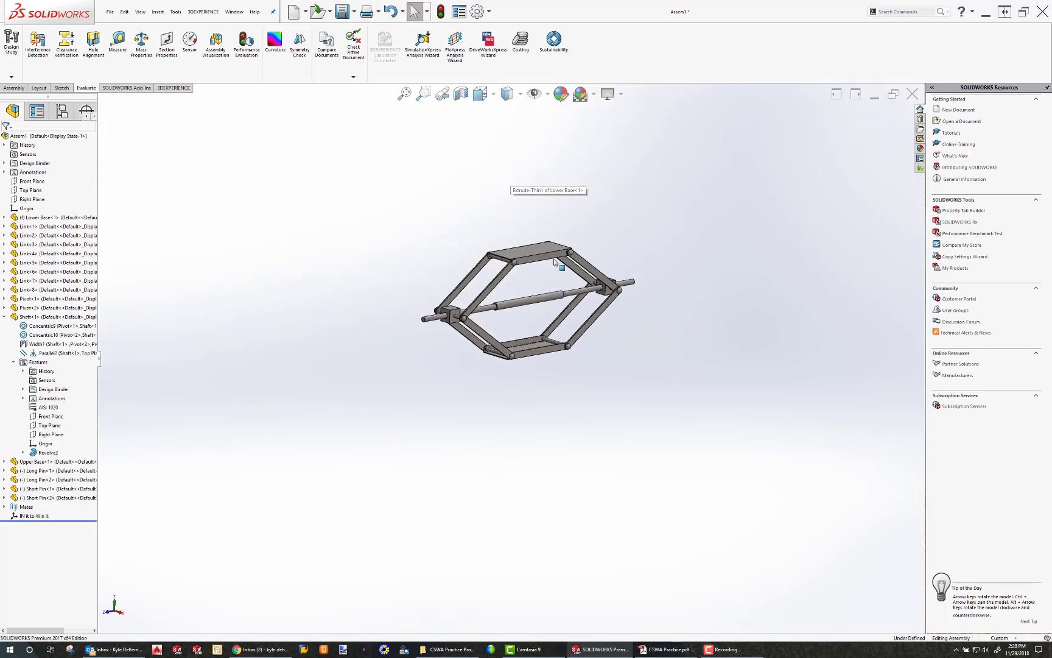
{"action": "scroll", "coordinate": [559, 256], "scroll_direction": "down", "scroll_amount": 4}
{"action": "left_click_drag", "start_coordinate": [510, 284], "coordinate": [516, 322]}
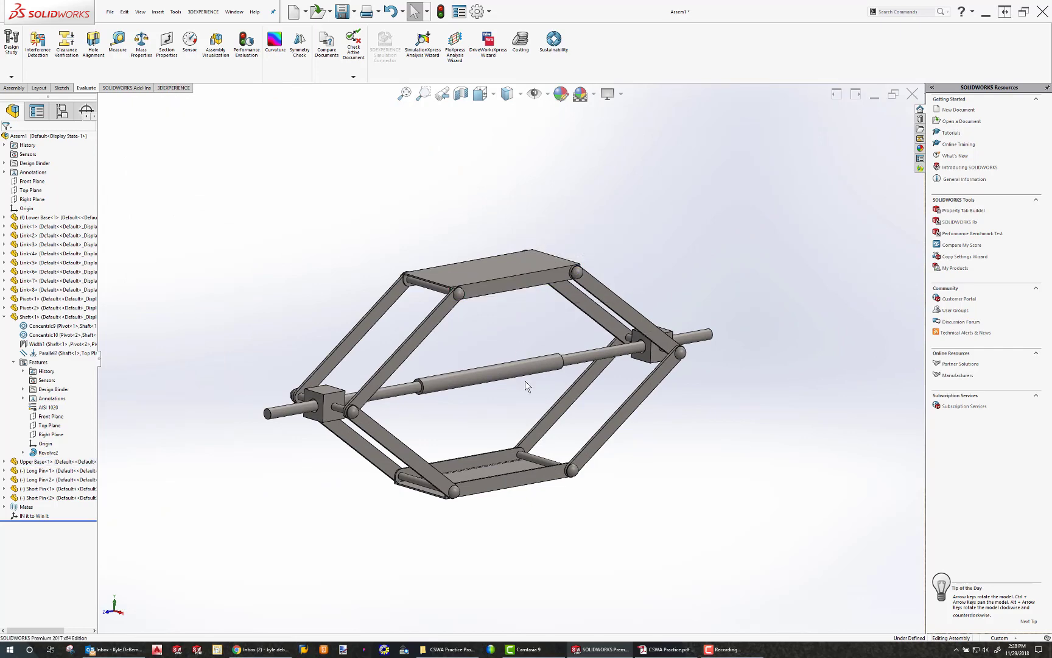